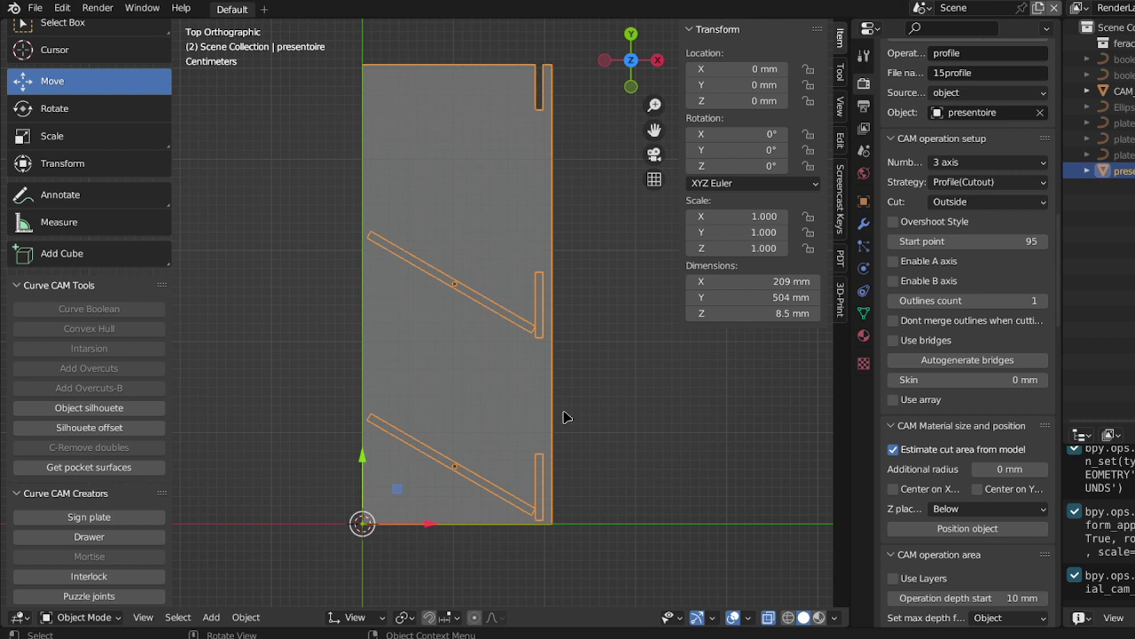
- Run Get pocket surfaces on the presentoire panel with a 20 mm z limit and 0.99 threshold
middle_click_drag(618, 429, 648, 293)
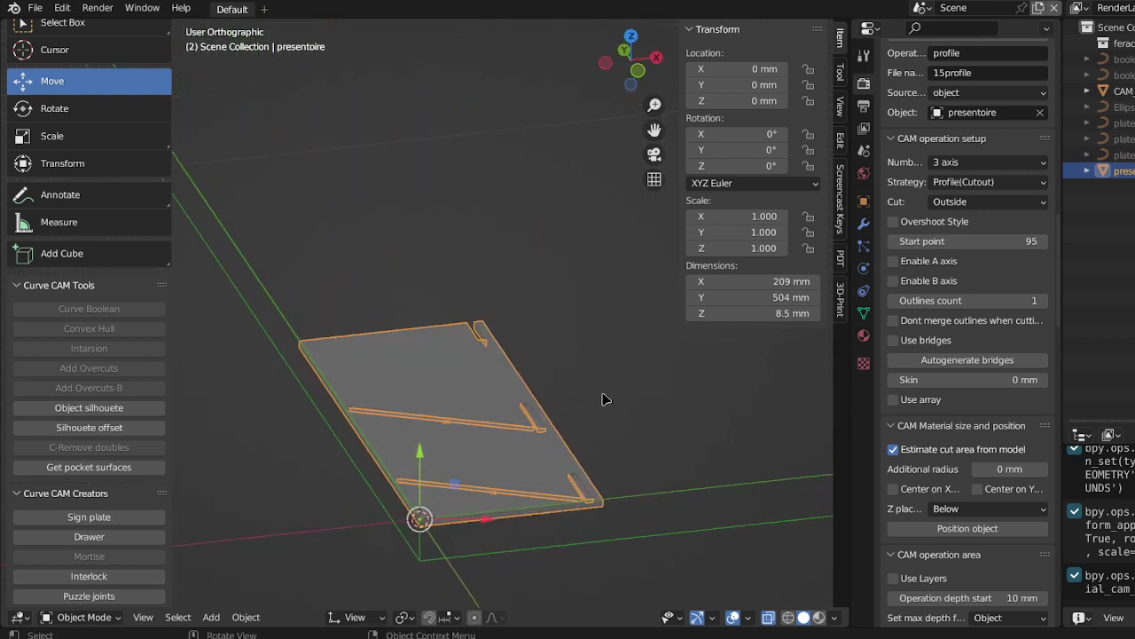
scroll(607, 399, "up", 3)
middle_click_drag(677, 486, 633, 550)
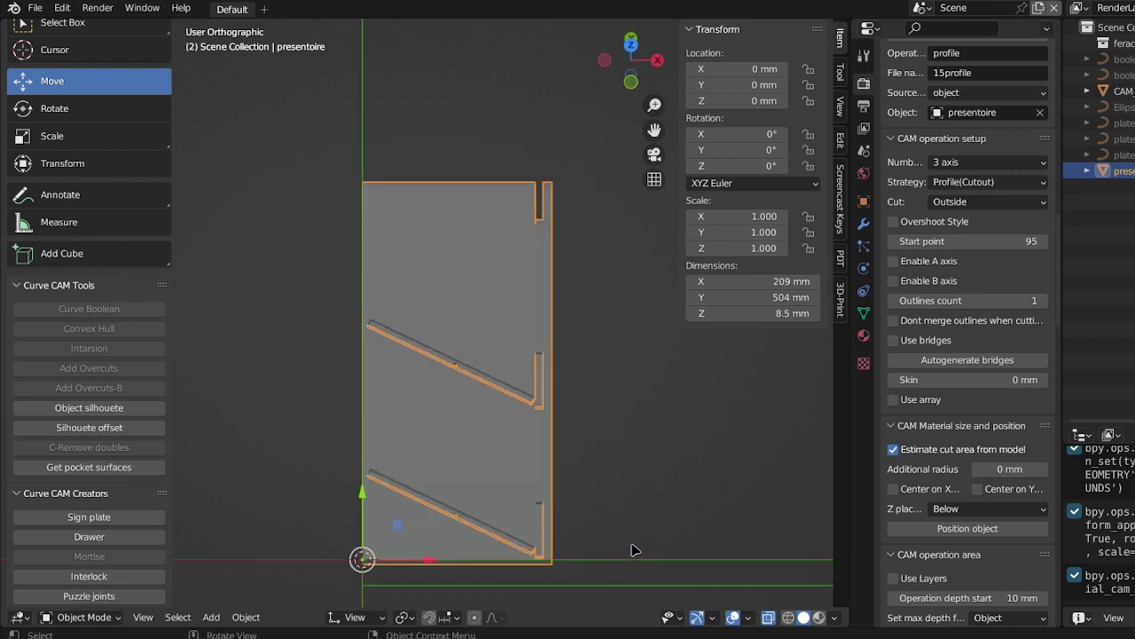
mouse_move(560, 464)
middle_mouse_down()
mouse_move(544, 537)
mouse_move(562, 463)
mouse_move(552, 484)
middle_mouse_up()
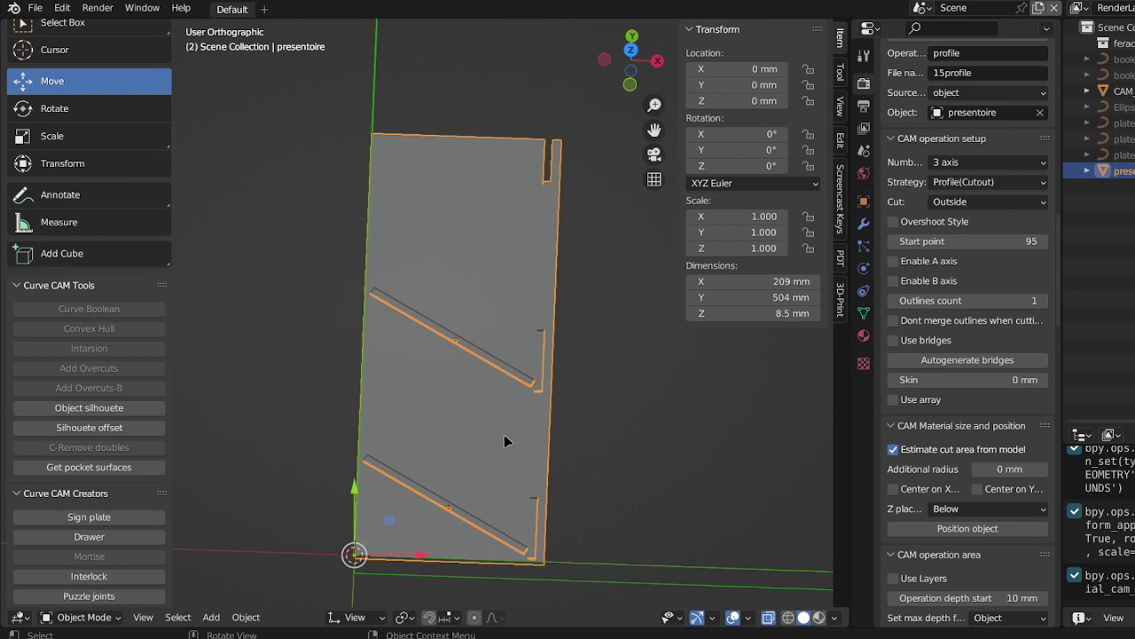
middle_click_drag(506, 434, 509, 471)
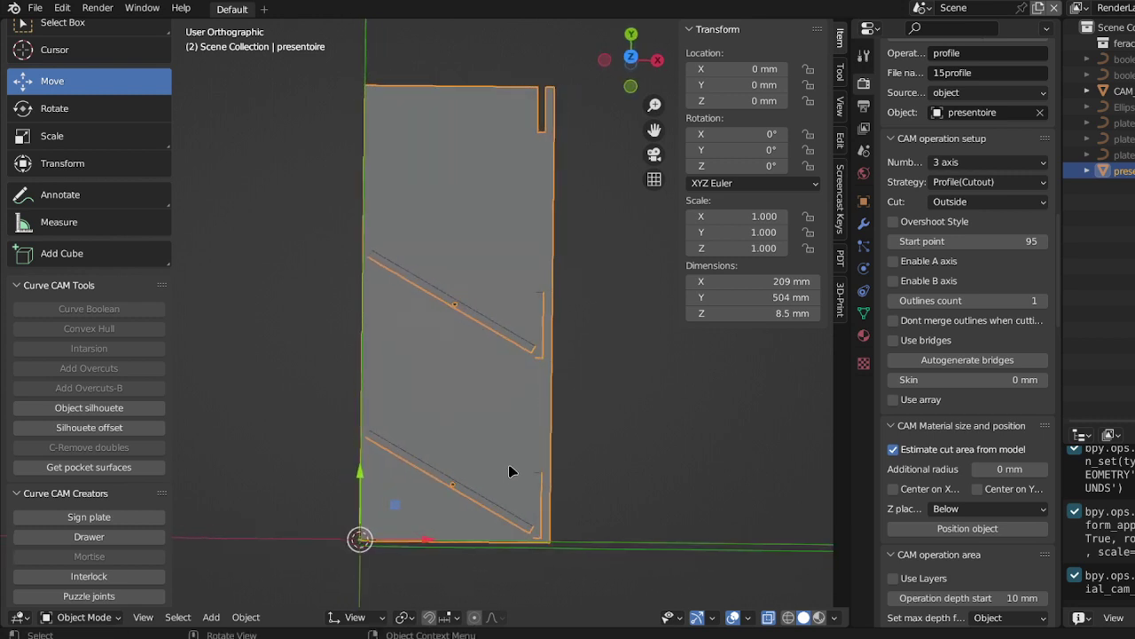
left_click(114, 467)
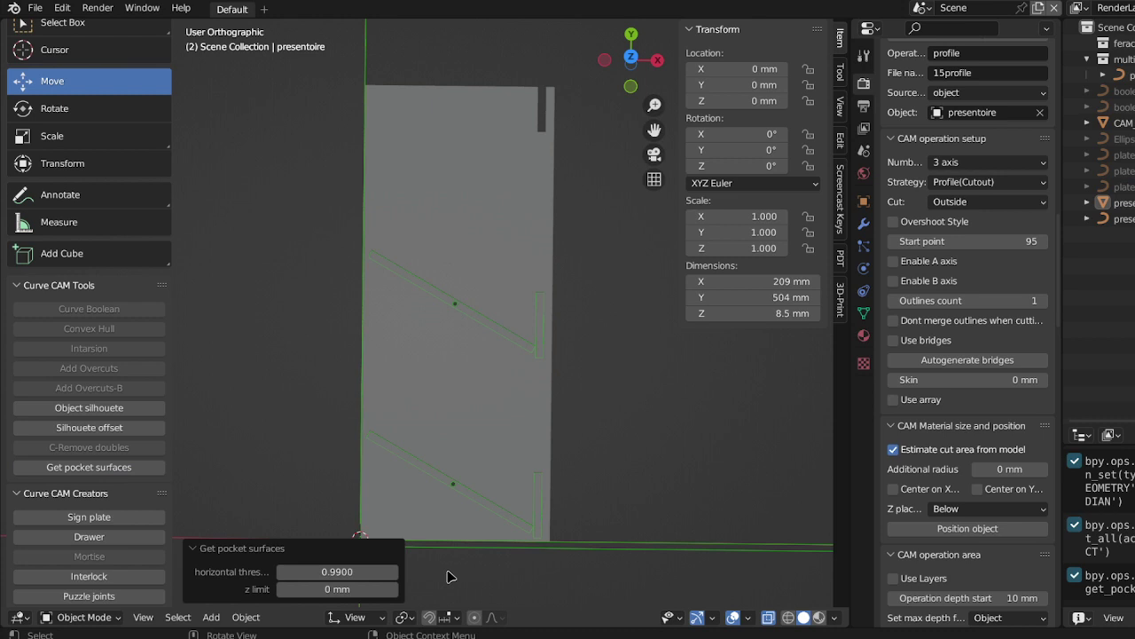
left_click(367, 590)
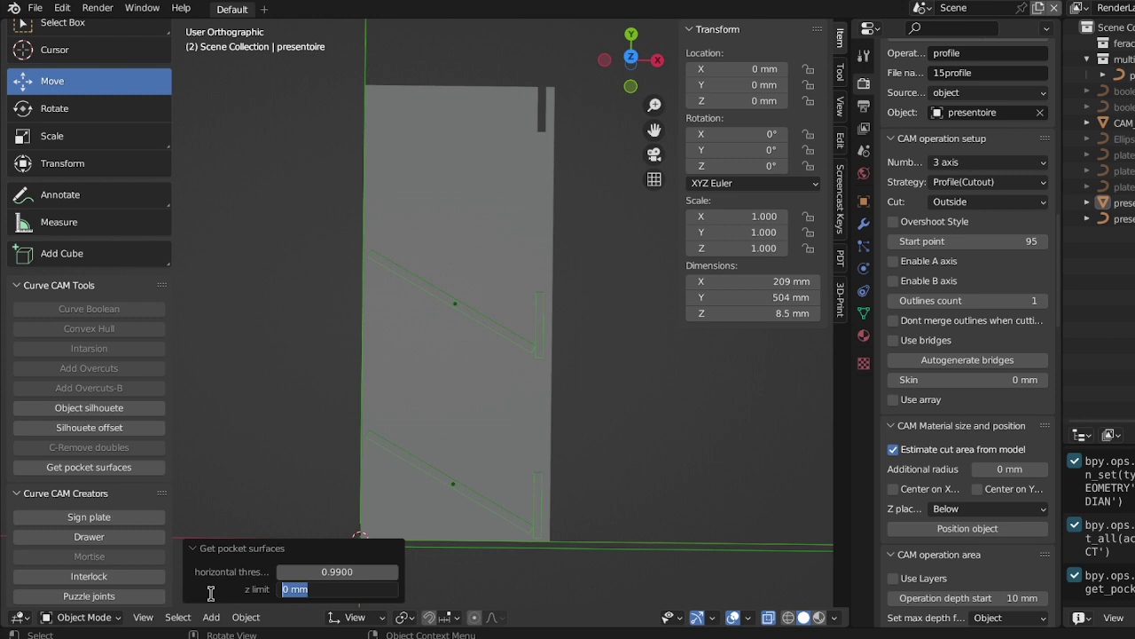
type("20")
key("Return")
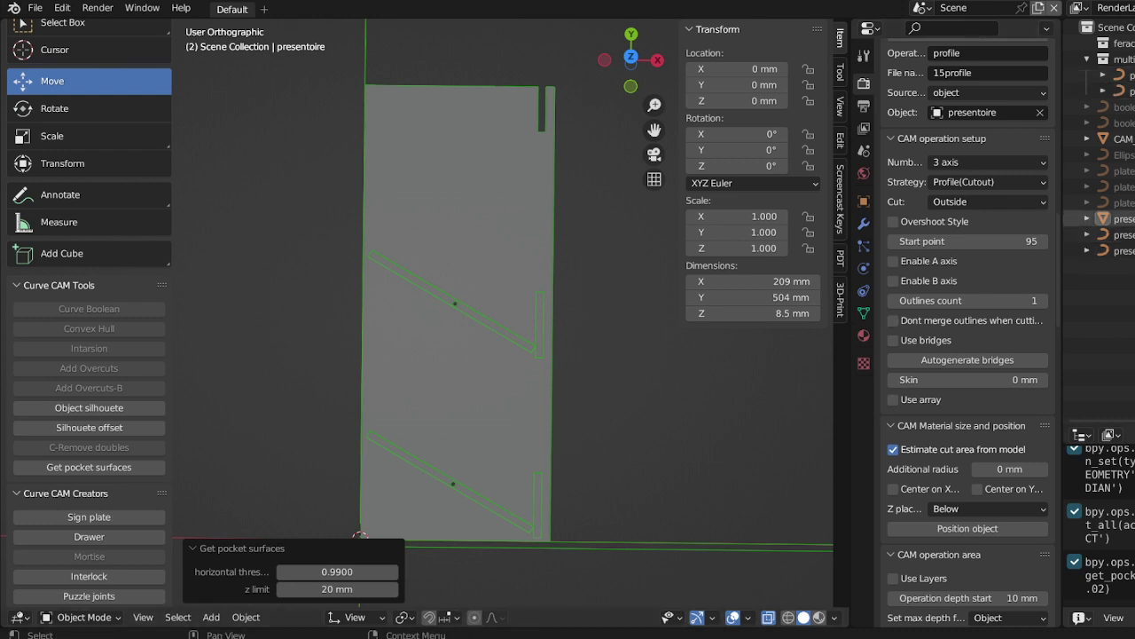
- Hide the solid panel, the whole-panel outline and the outer frame curve, leaving the slot outlines
left_click(1132, 218)
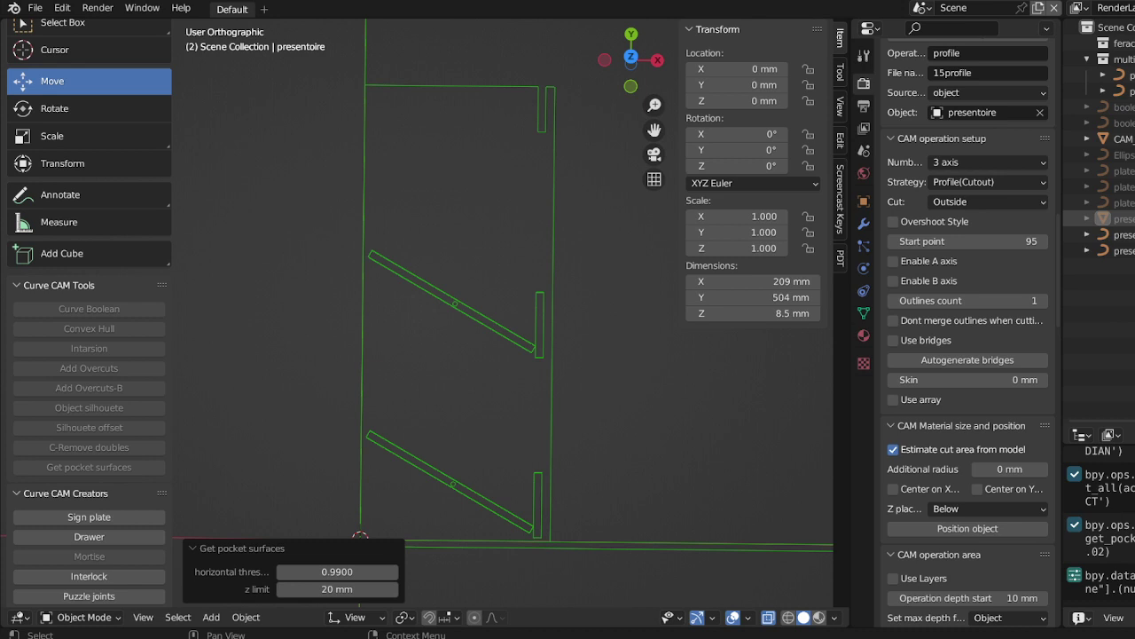
left_click(551, 217)
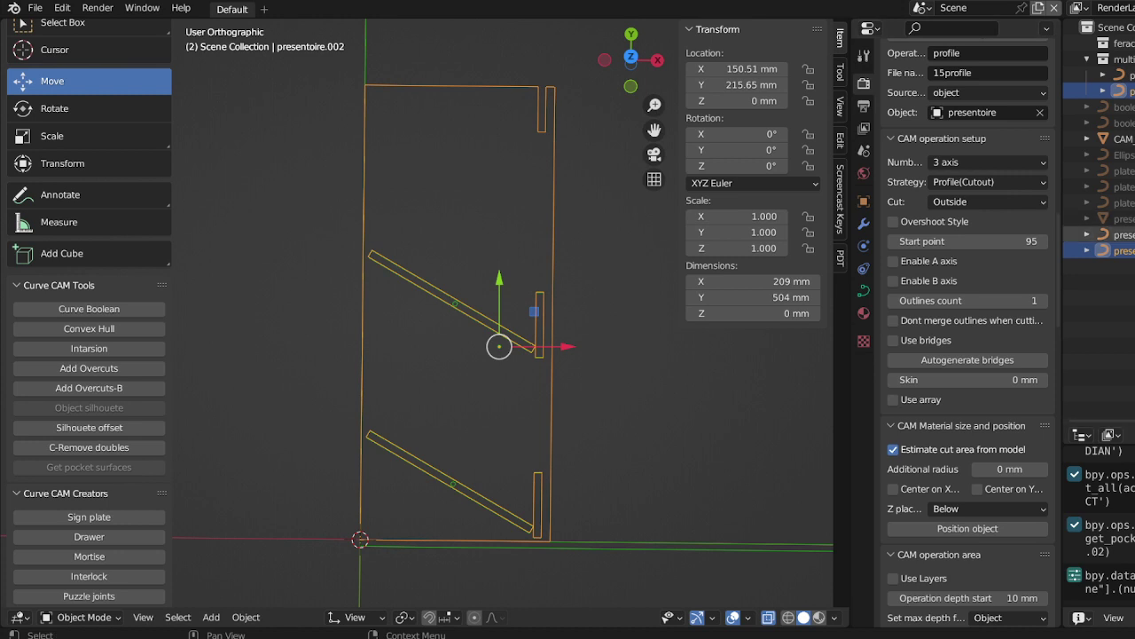
left_click(1132, 250)
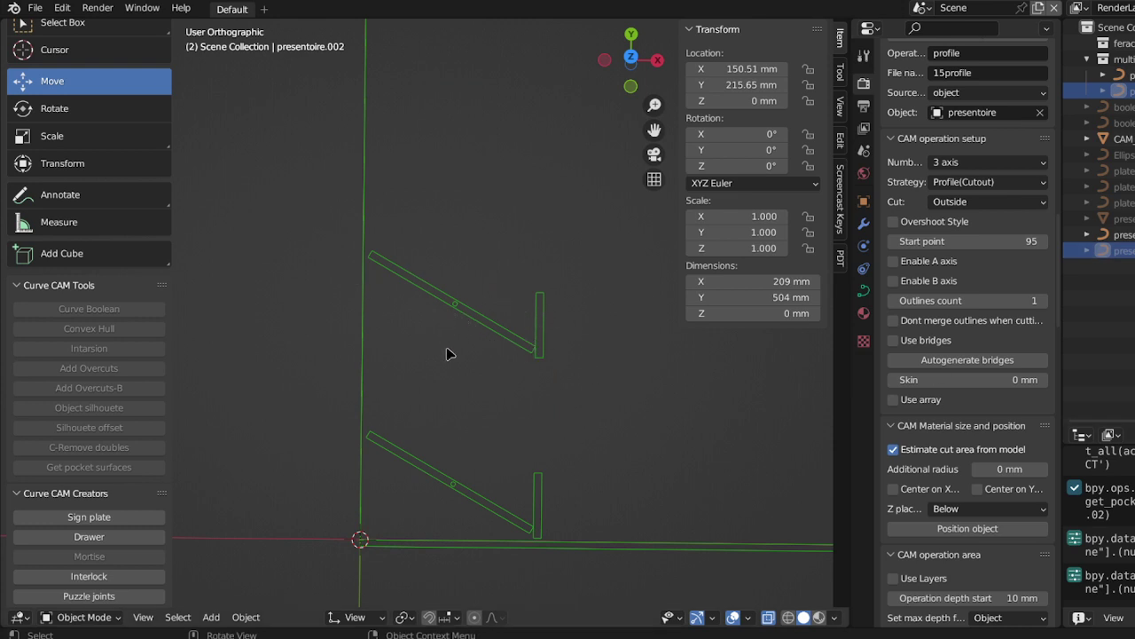
scroll(550, 508, "down", 4)
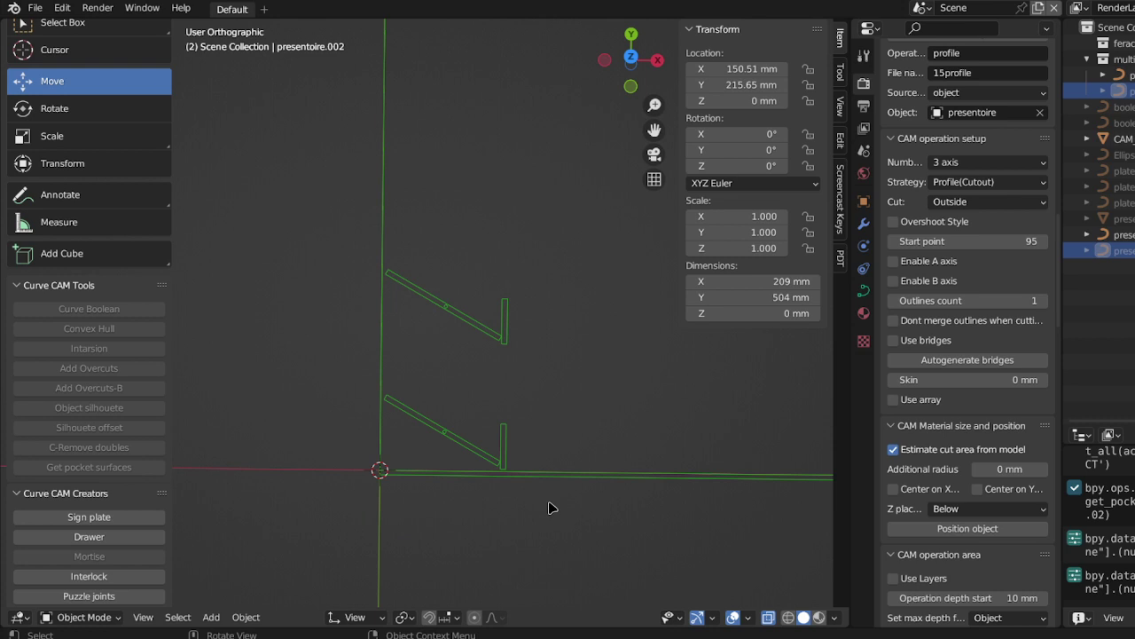
scroll(550, 507, "up", 4)
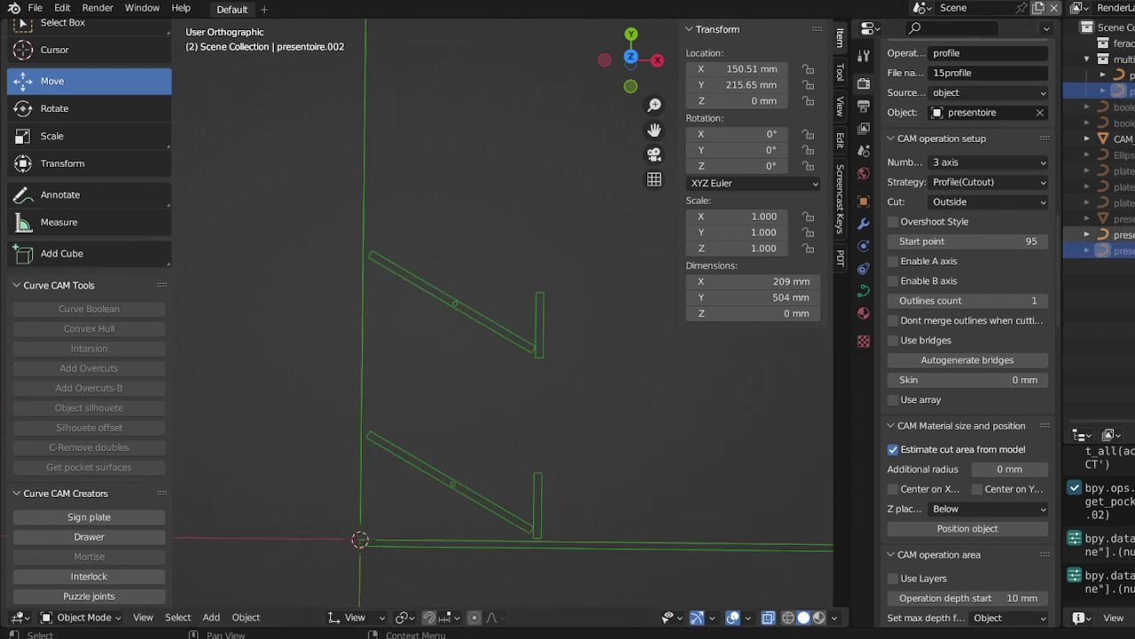
left_click(1100, 250)
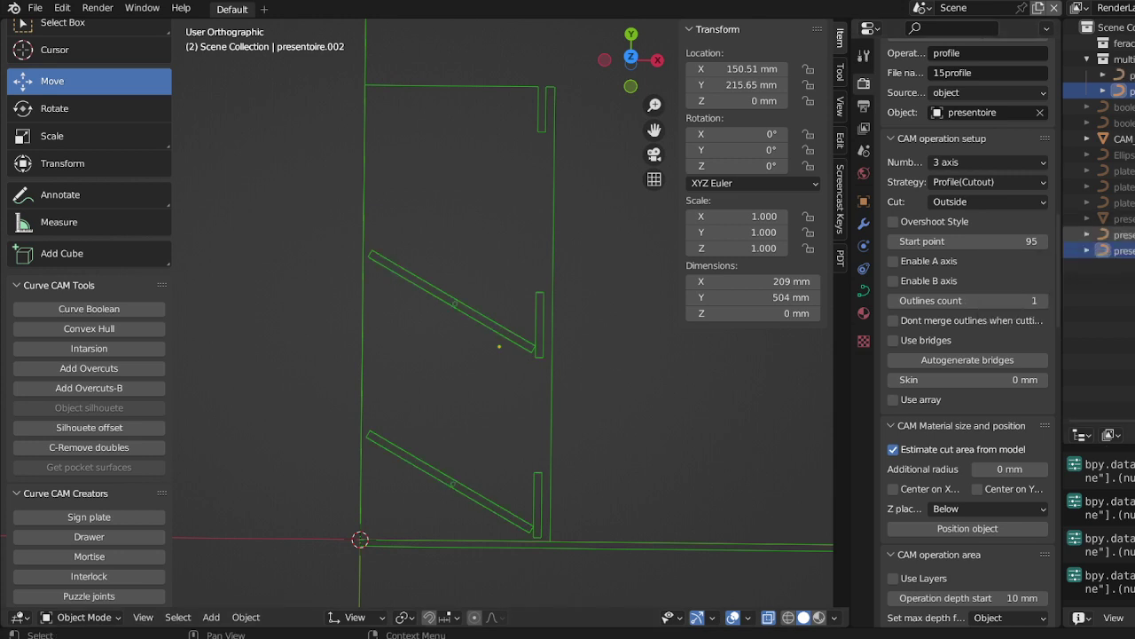
key("h")
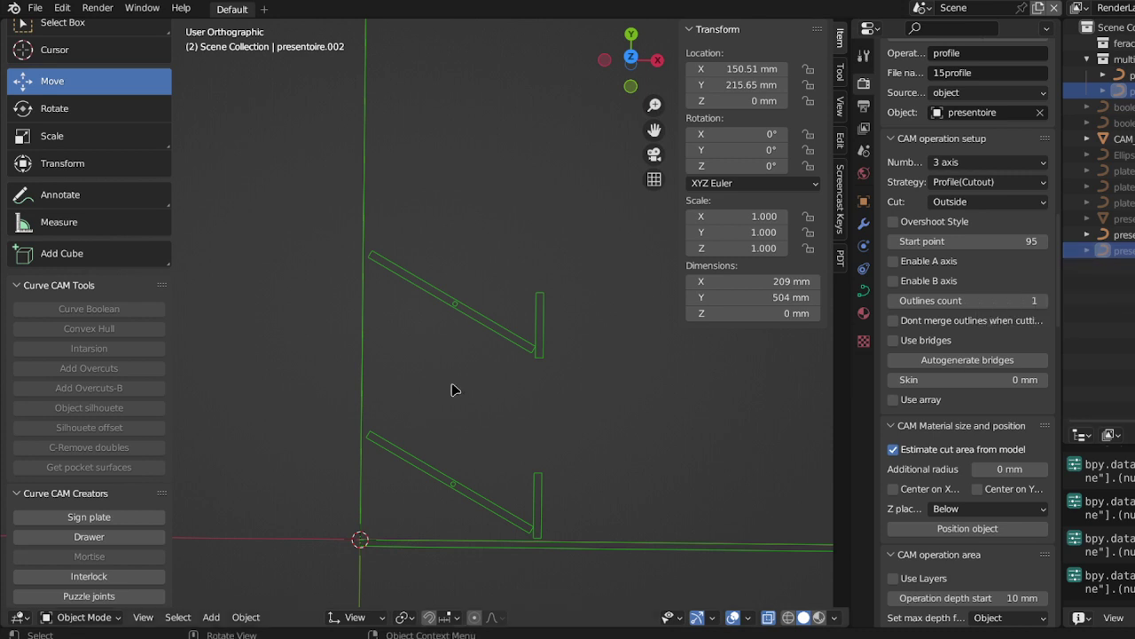
scroll(486, 401, "up", 6)
scroll(487, 401, "down", 1)
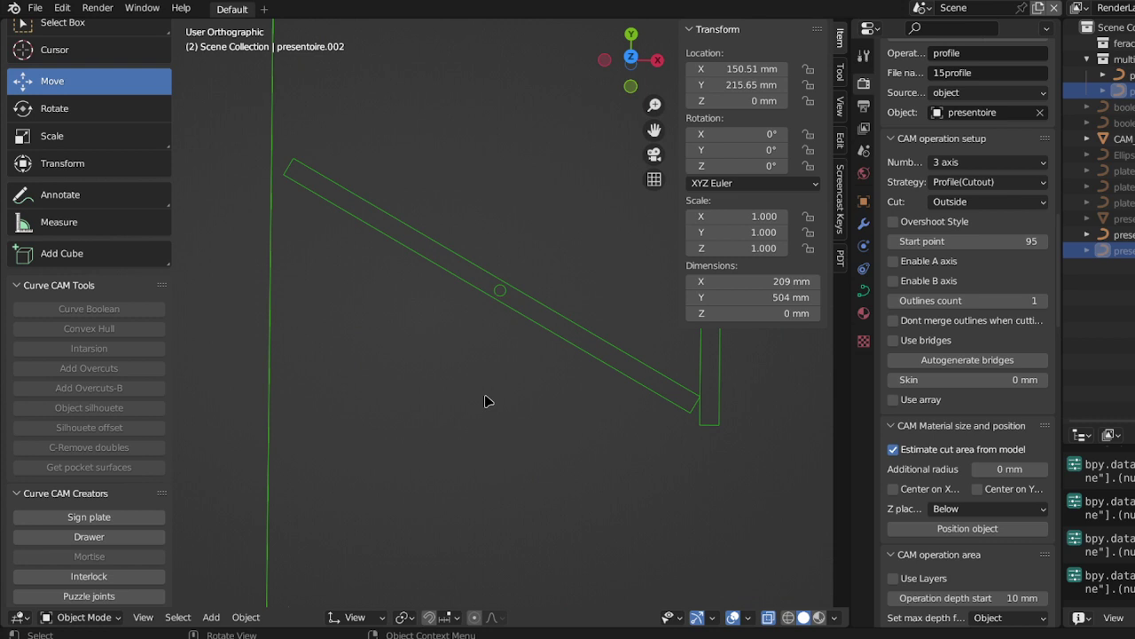
- Delete the stray centre point in the upper and lower slots of presentoire.001
left_click(519, 311)
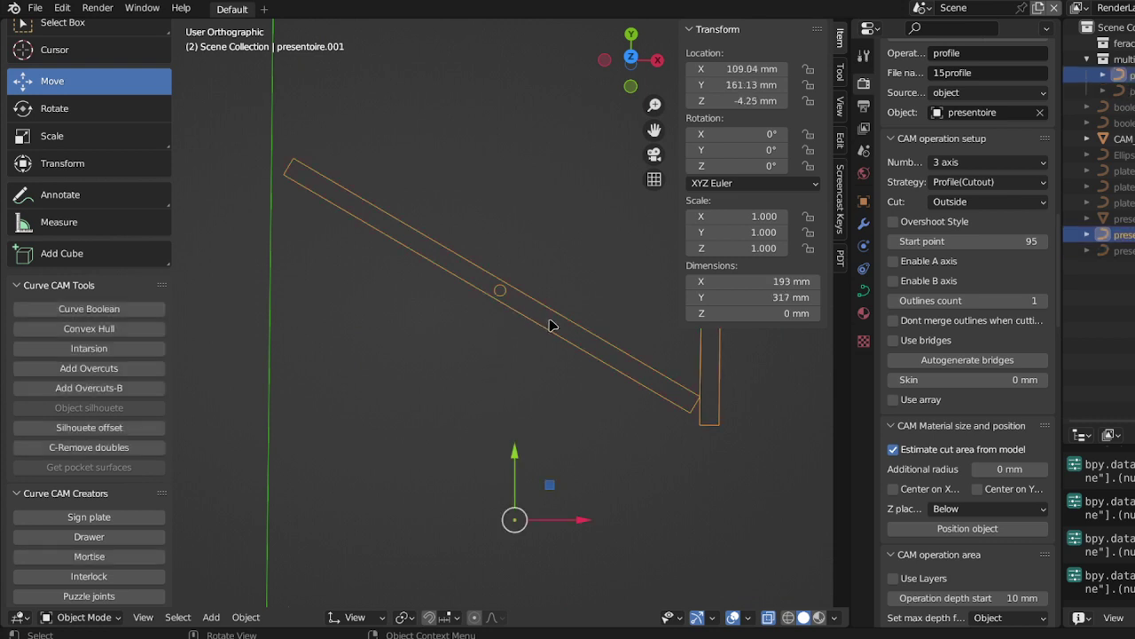
key("Tab")
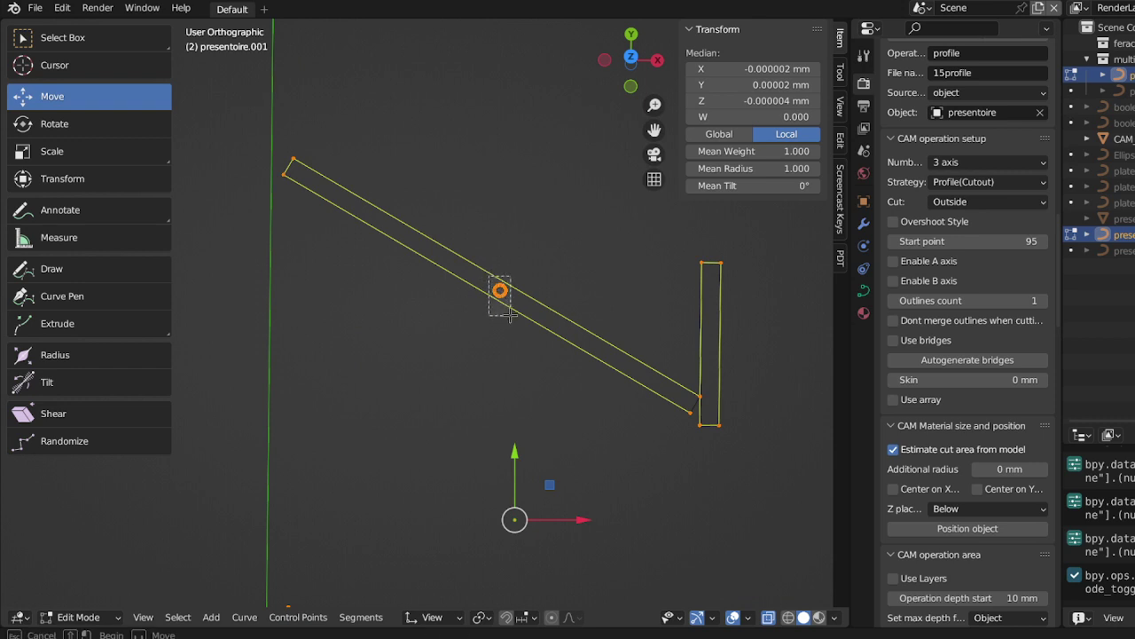
left_click(510, 315)
key("x")
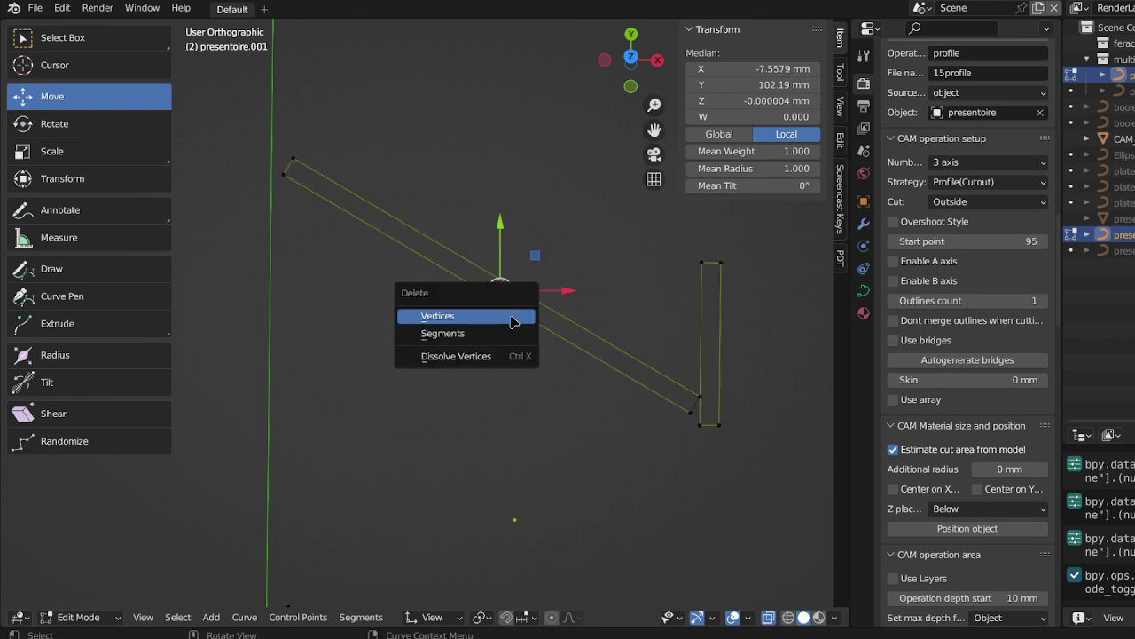
left_click(511, 317)
scroll(509, 317, "down", 4)
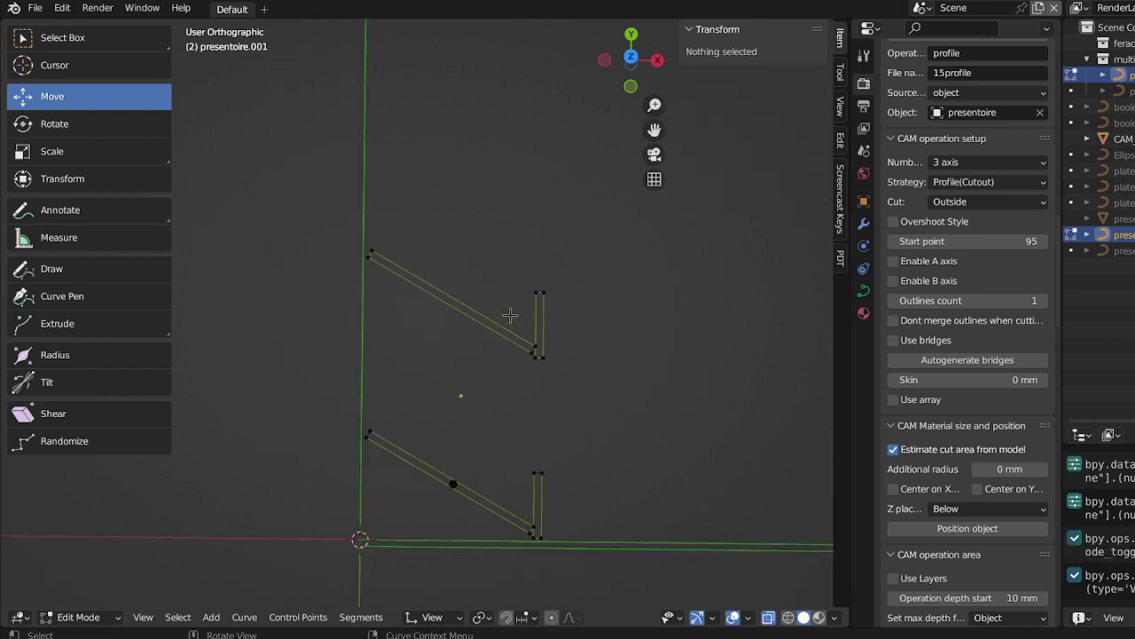
scroll(434, 429, "up", 2)
left_click(448, 455)
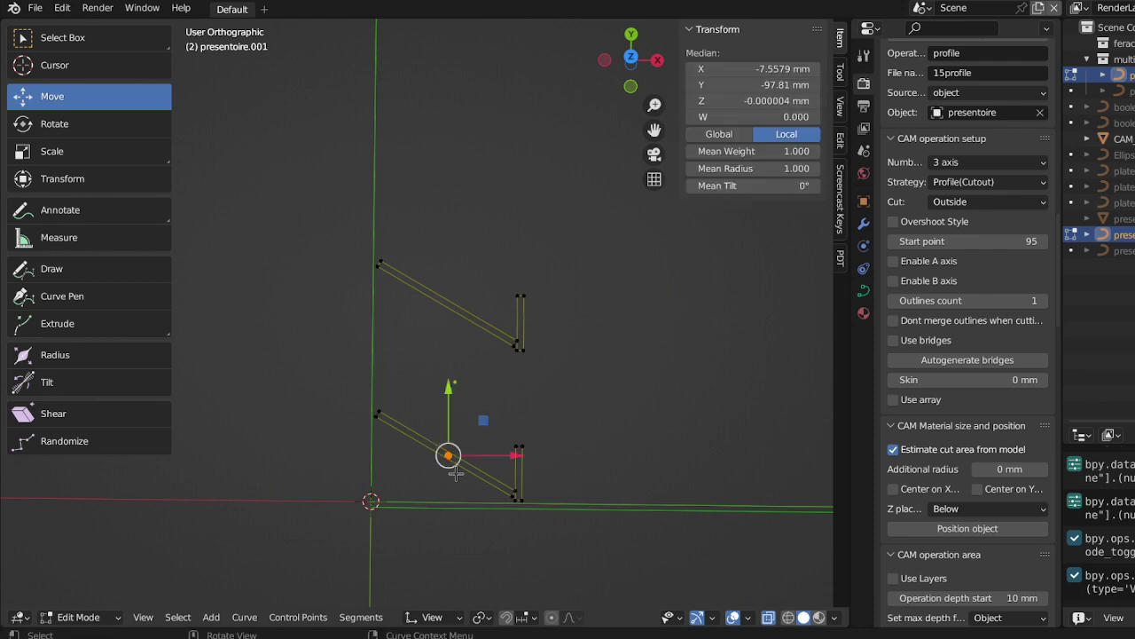
key("x")
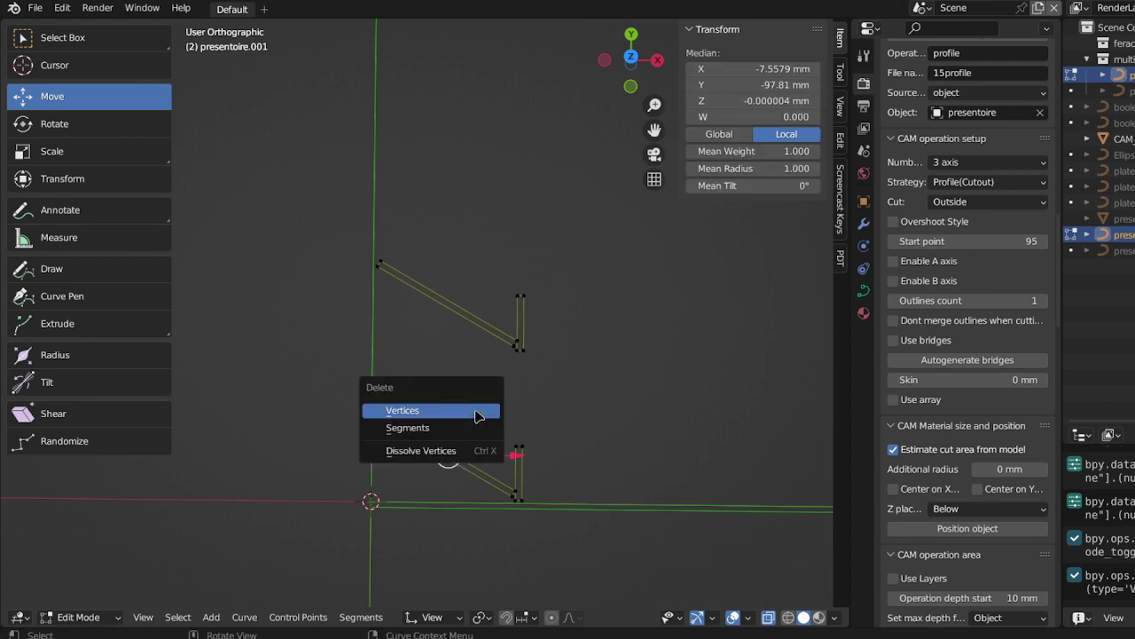
left_click(477, 416)
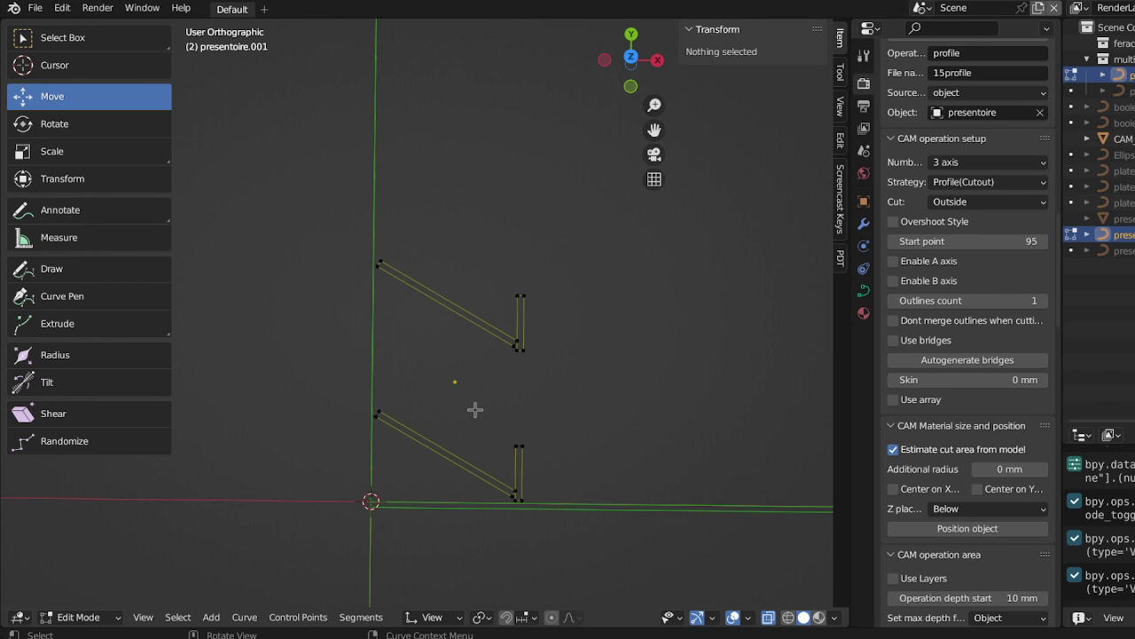
- Merge duplicate points on presentoire.001 with C-Remove doubles
key("Tab")
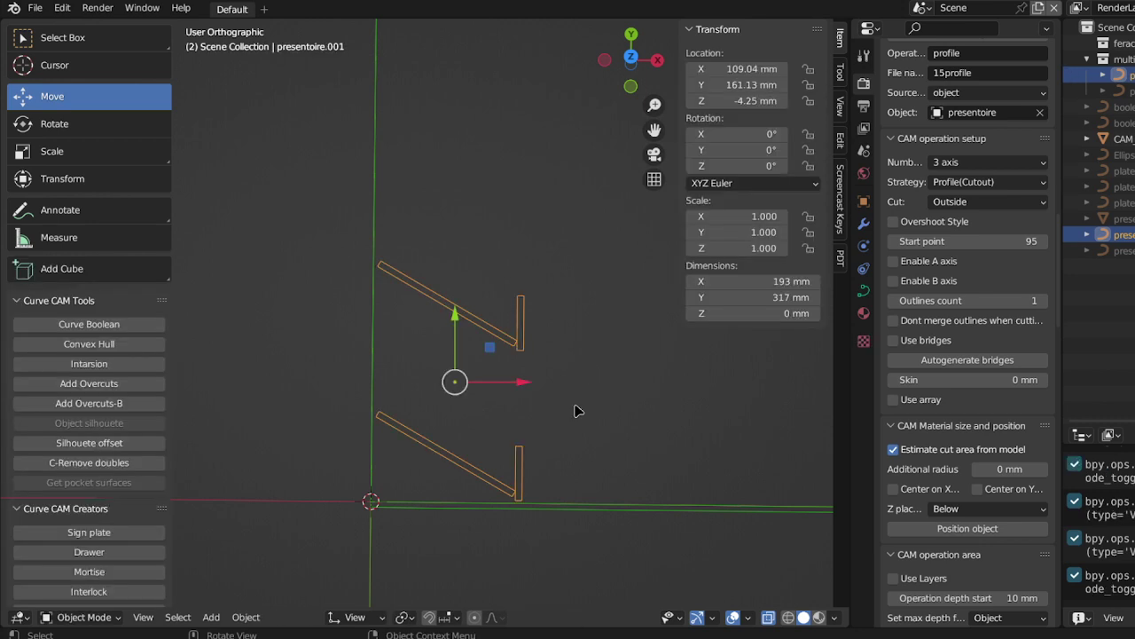
scroll(514, 368, "up", 5)
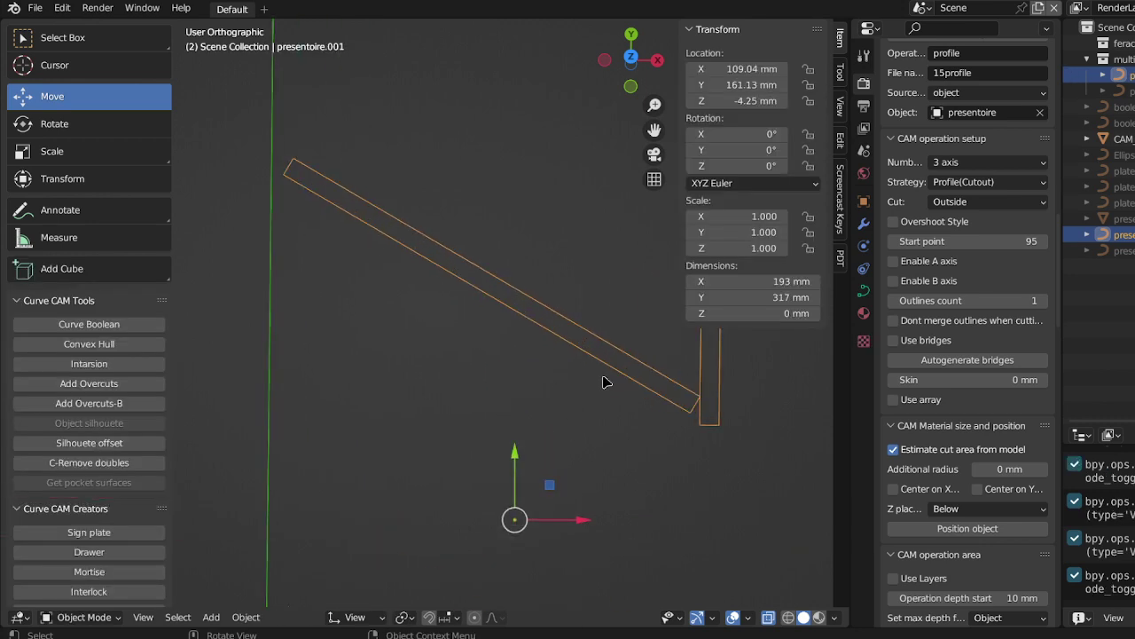
scroll(610, 352, "down", 5)
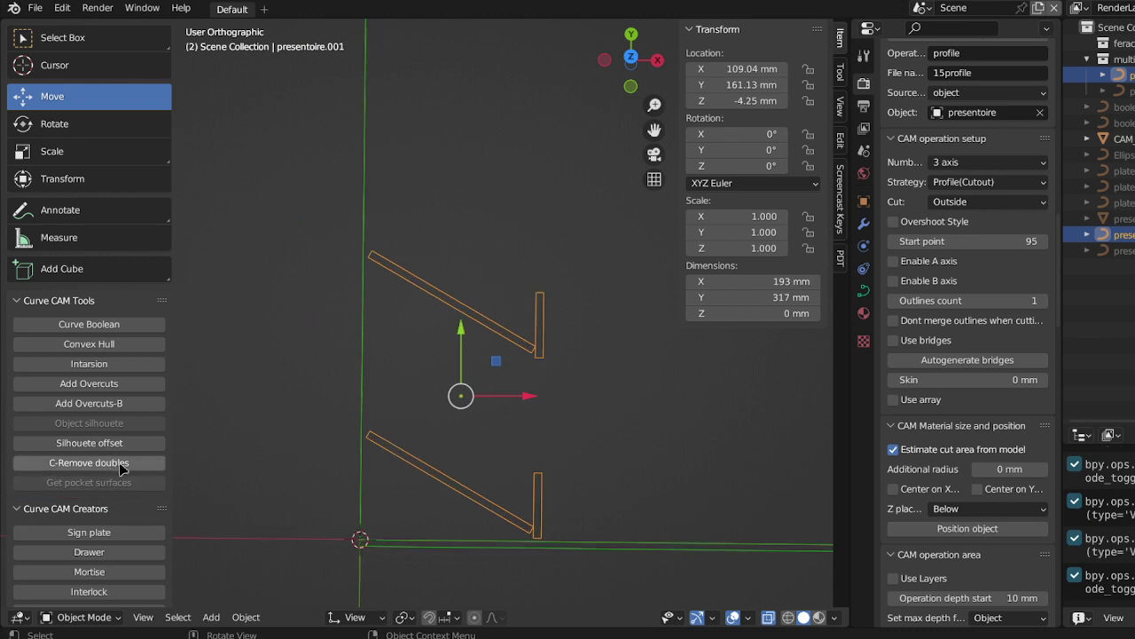
left_click(89, 462)
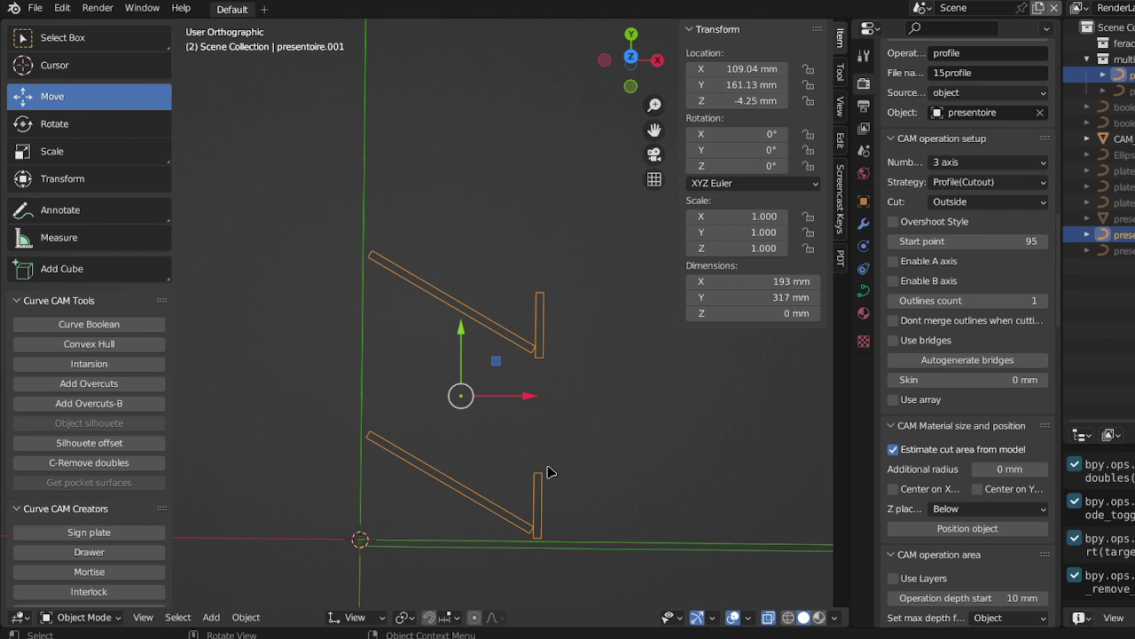
- With the pocket operation active, rename presentoire.001 to POCKET
scroll(999, 379, "up", 1)
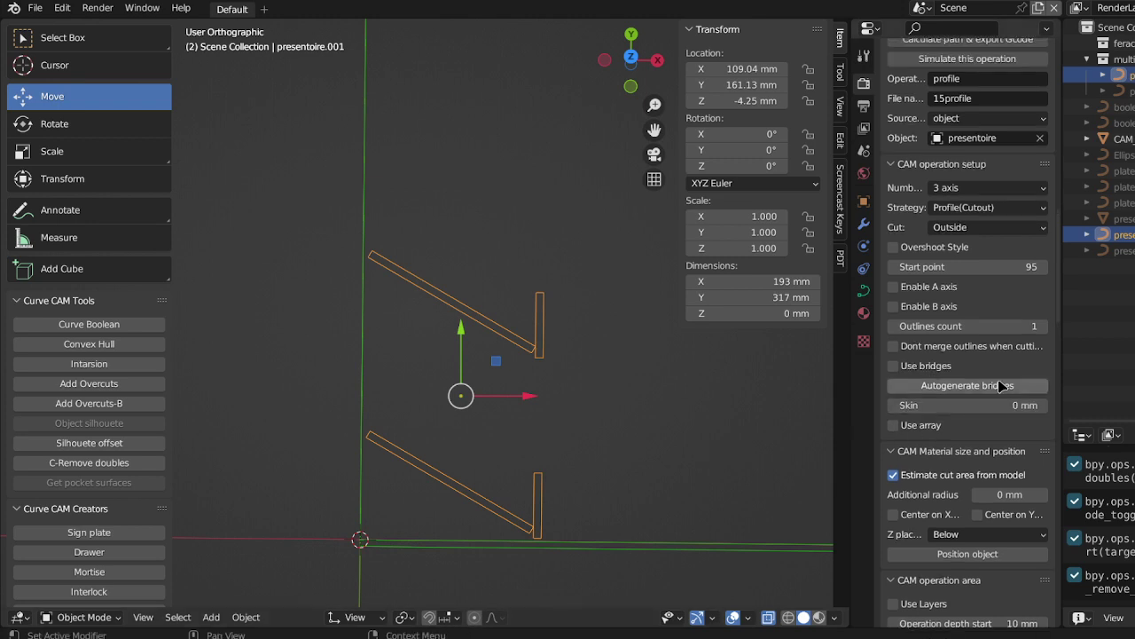
scroll(999, 385, "up", 10)
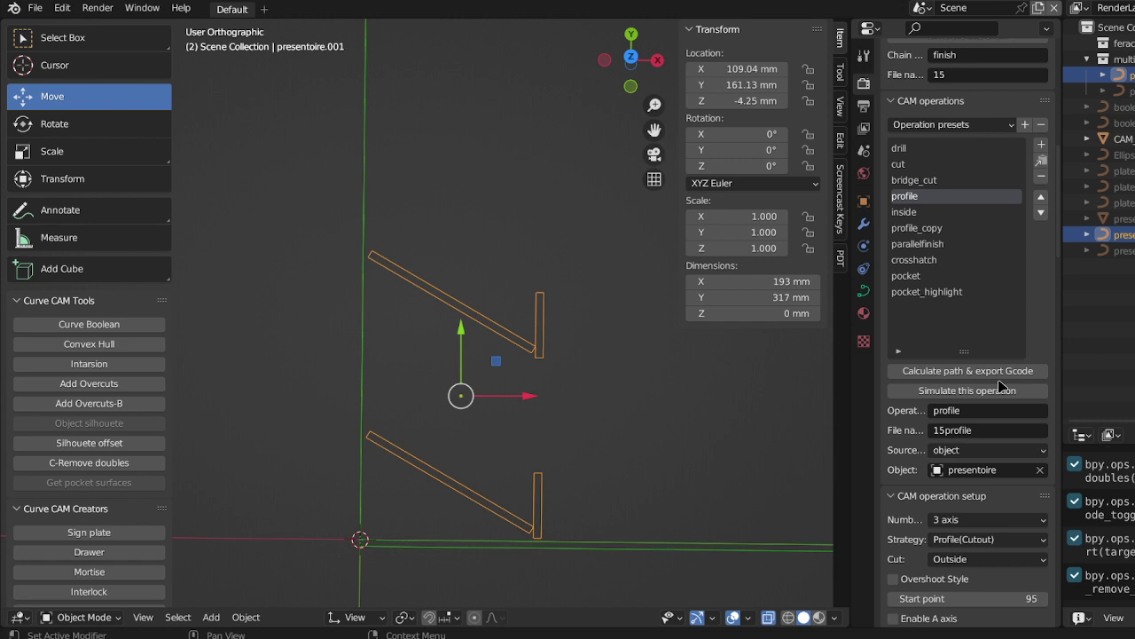
left_click(923, 276)
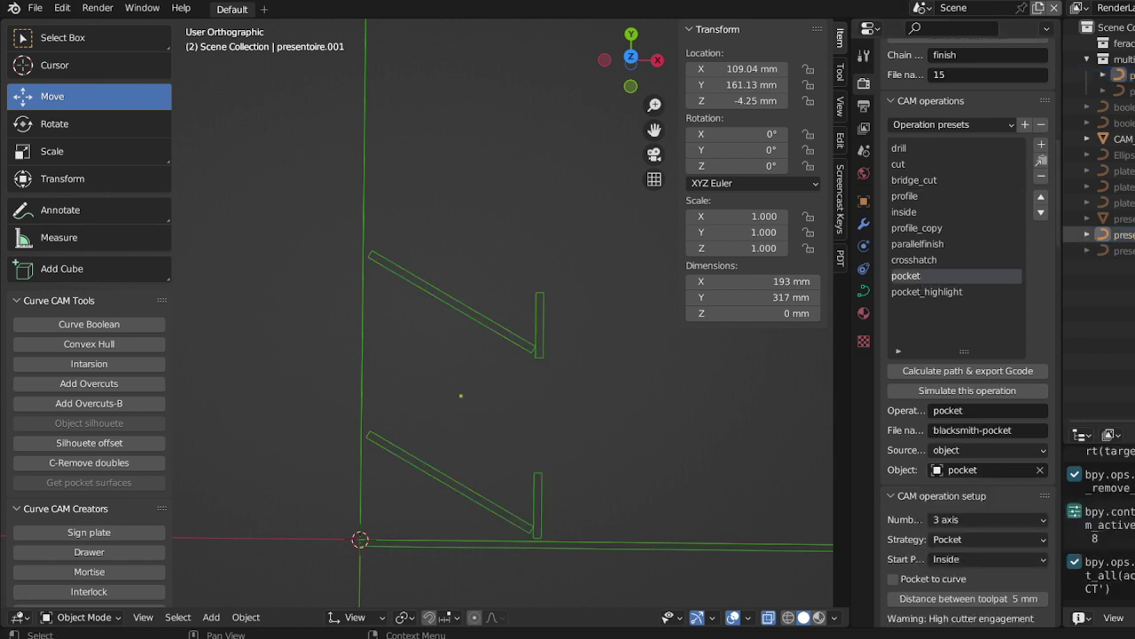
left_click(1119, 234)
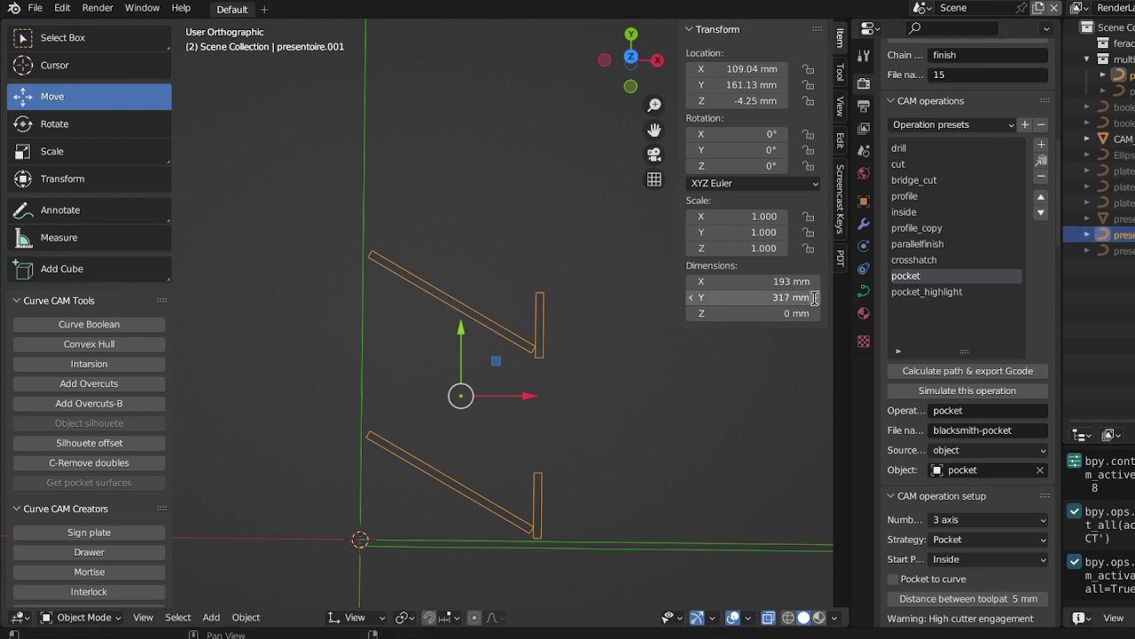
key("F2")
type("POC")
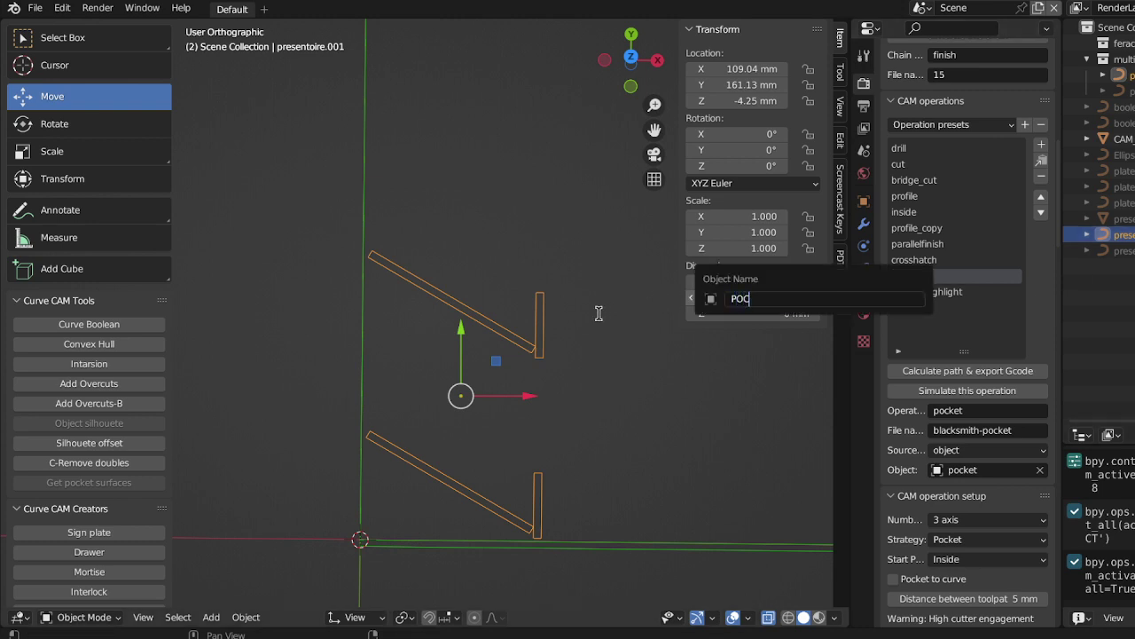
type("KET")
key("Return")
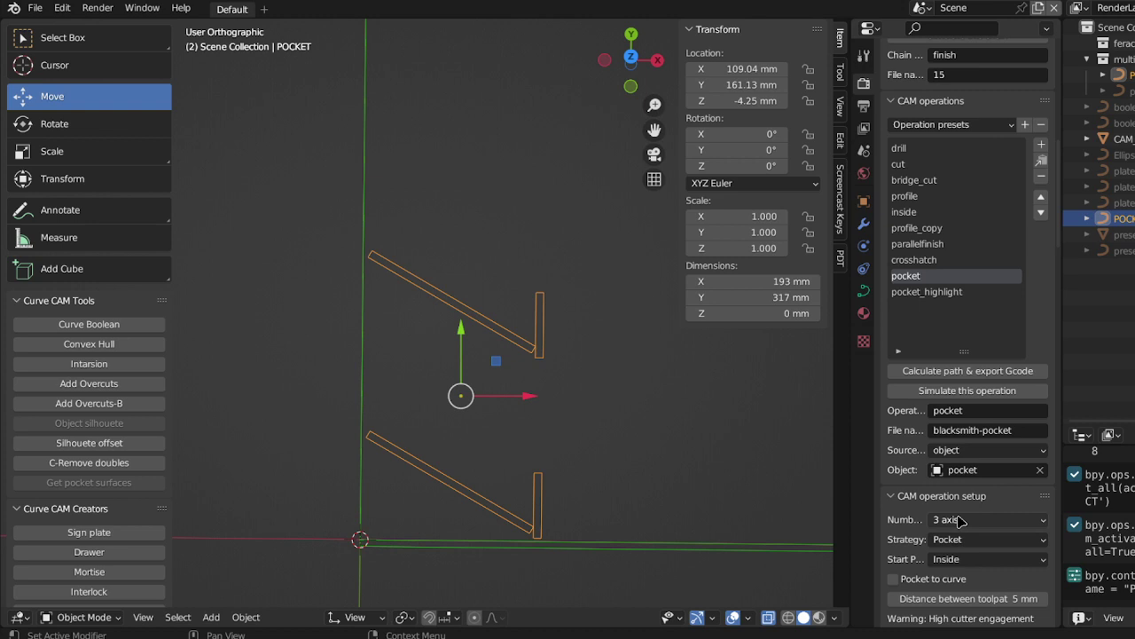
- Set POCKET as the pocket operation's source object
left_click(994, 470)
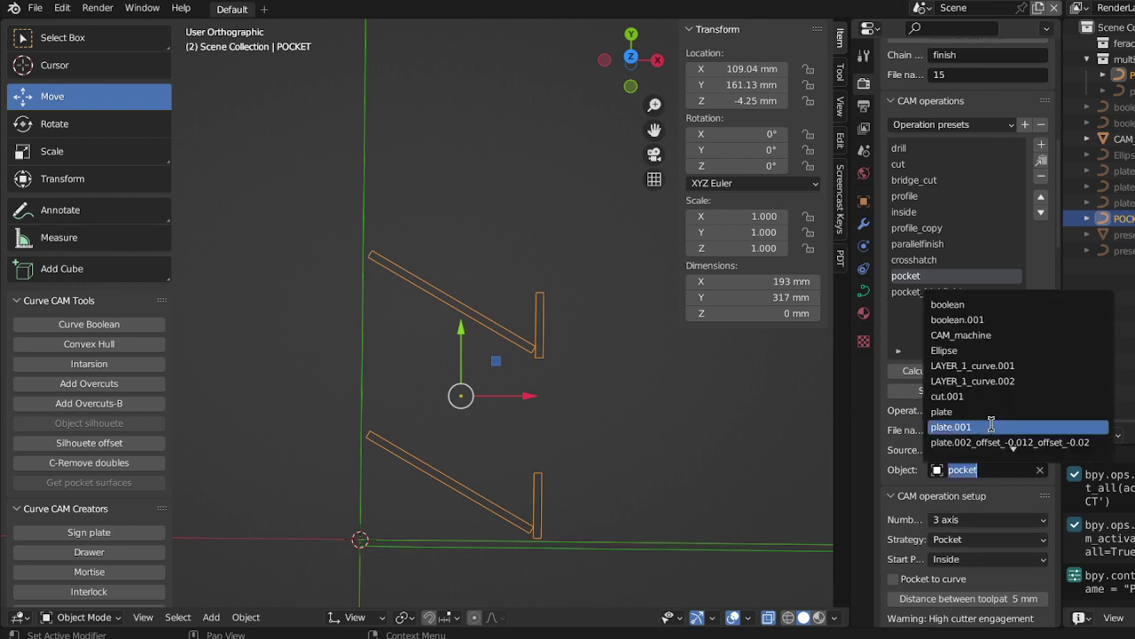
type("PO")
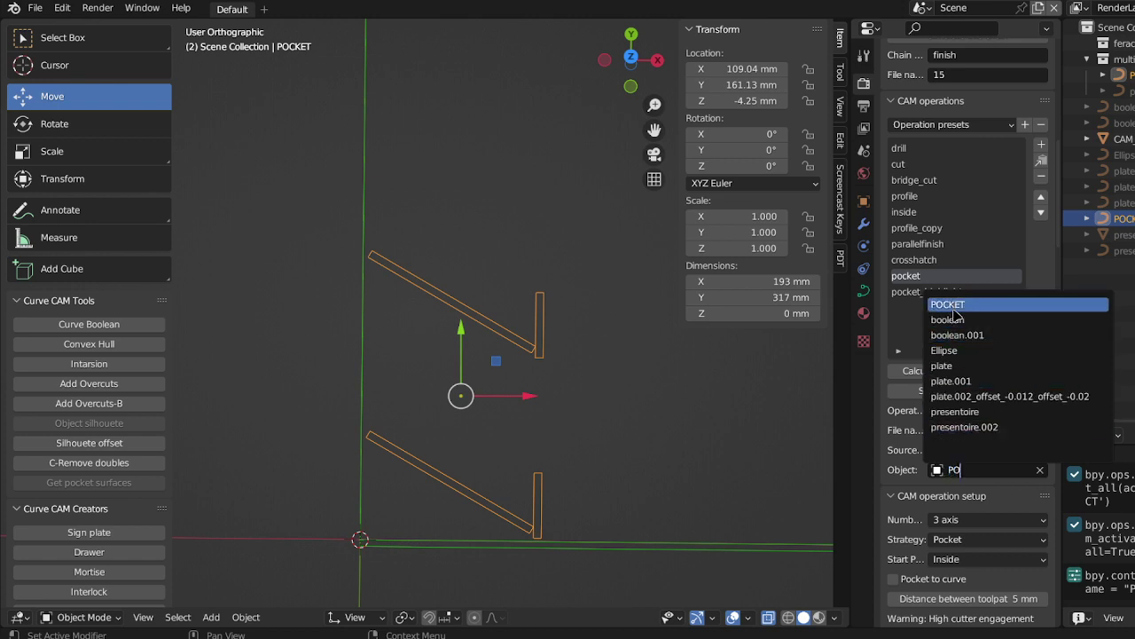
left_click(954, 312)
- Calculate the cam_path_pocket toolpath, export its G-code and inspect it around the slots
left_click(978, 373)
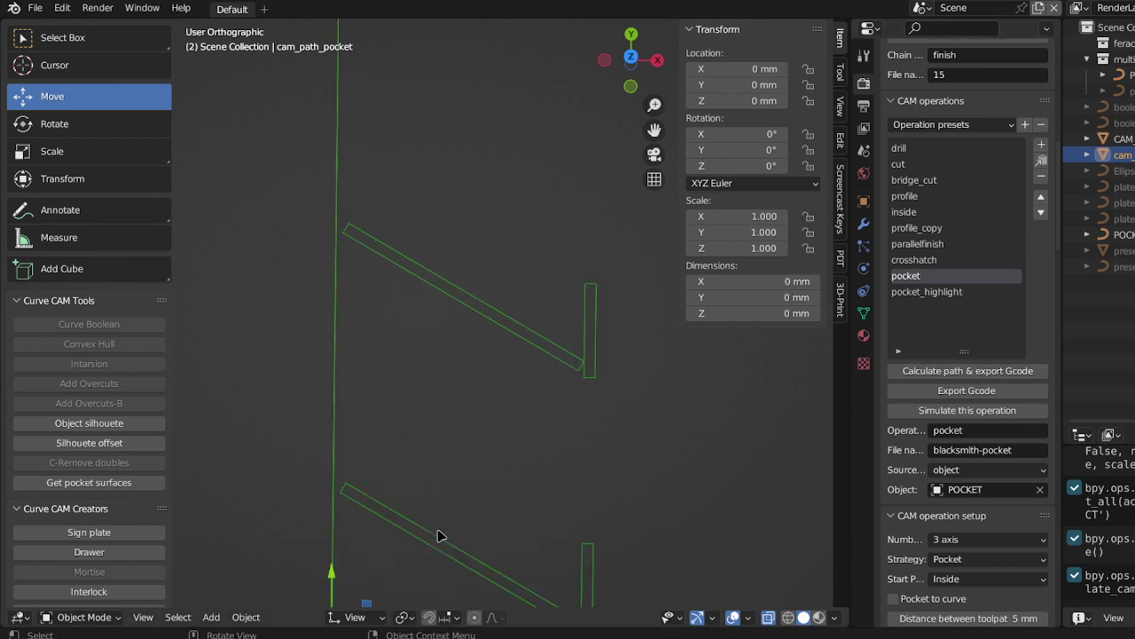
mouse_move(438, 528)
middle_mouse_down()
mouse_move(449, 418)
mouse_move(431, 523)
middle_mouse_up()
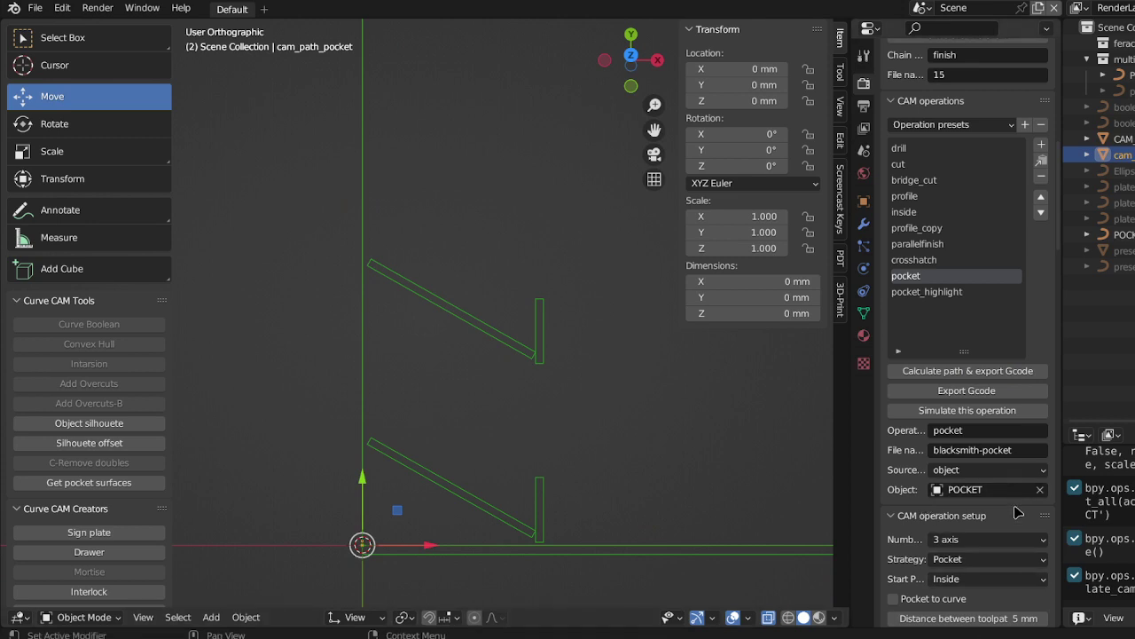
scroll(1015, 515, "down", 10)
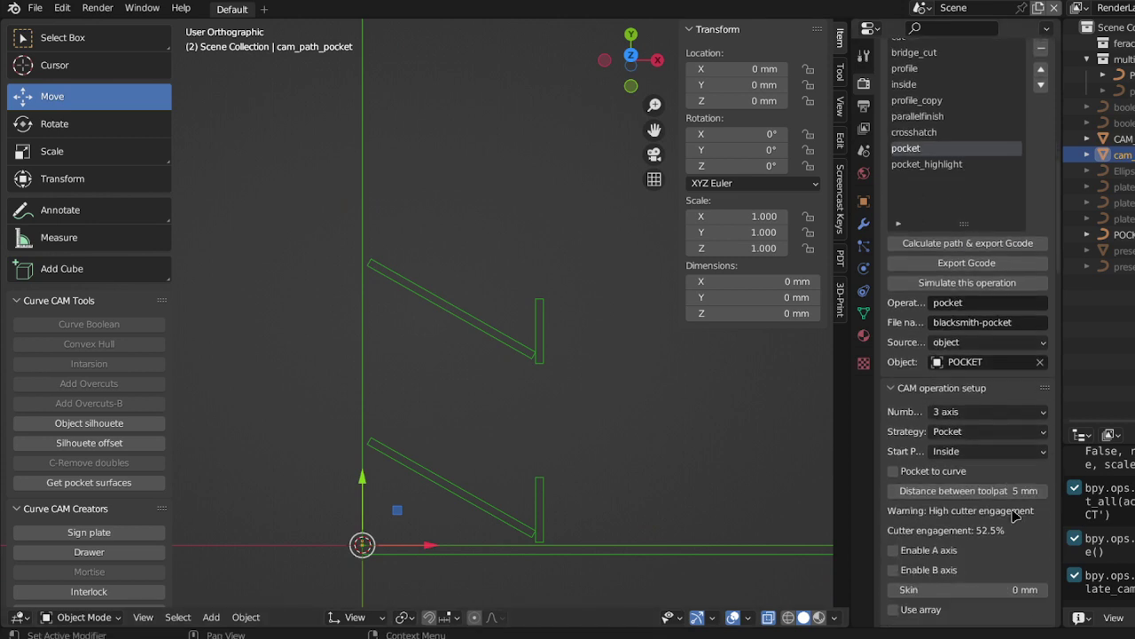
scroll(1015, 515, "down", 2)
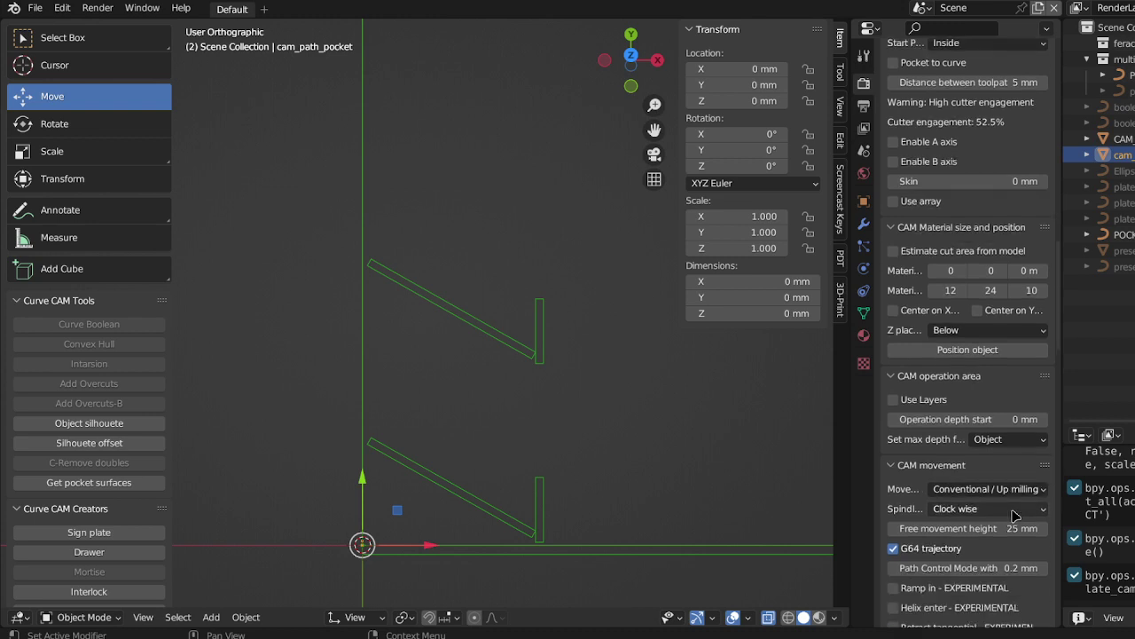
scroll(1016, 516, "down", 5)
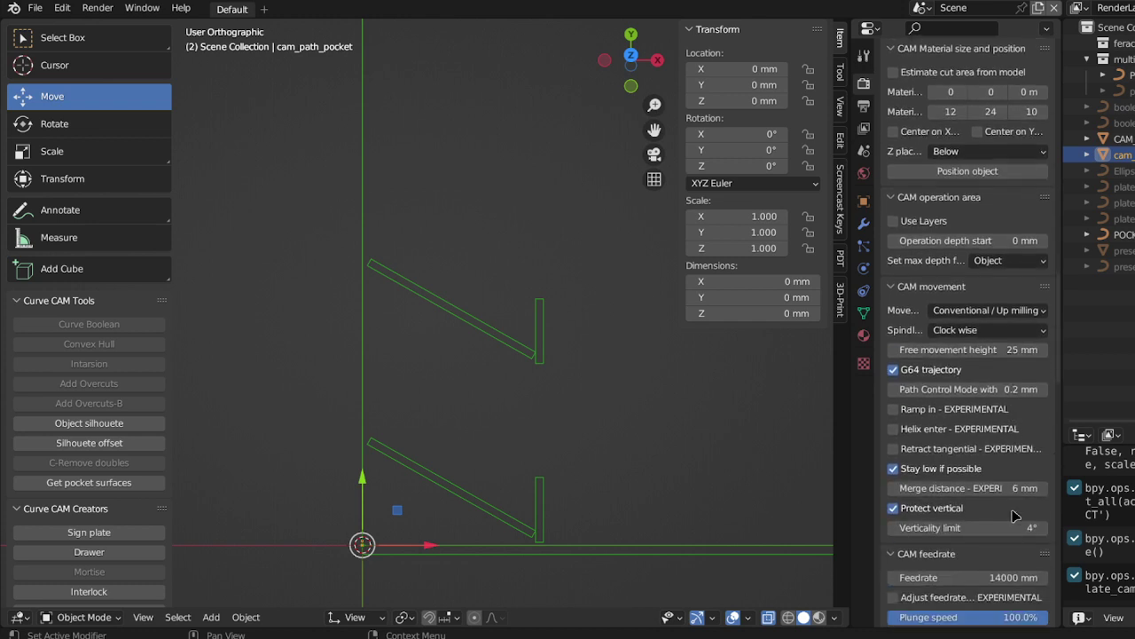
scroll(1016, 515, "down", 6)
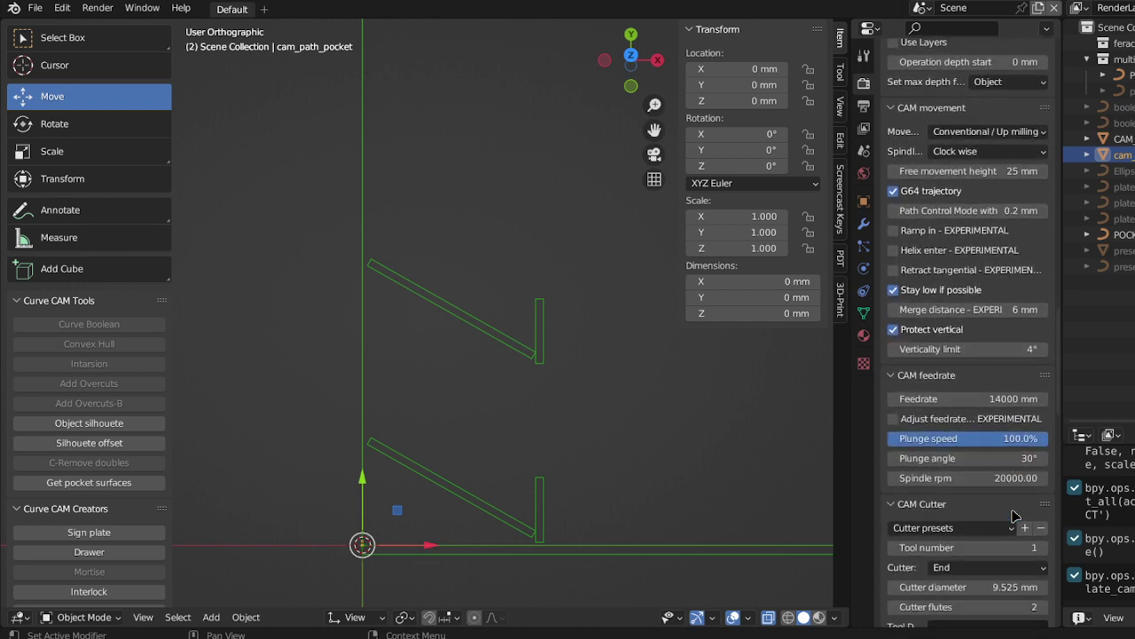
scroll(1015, 515, "down", 10)
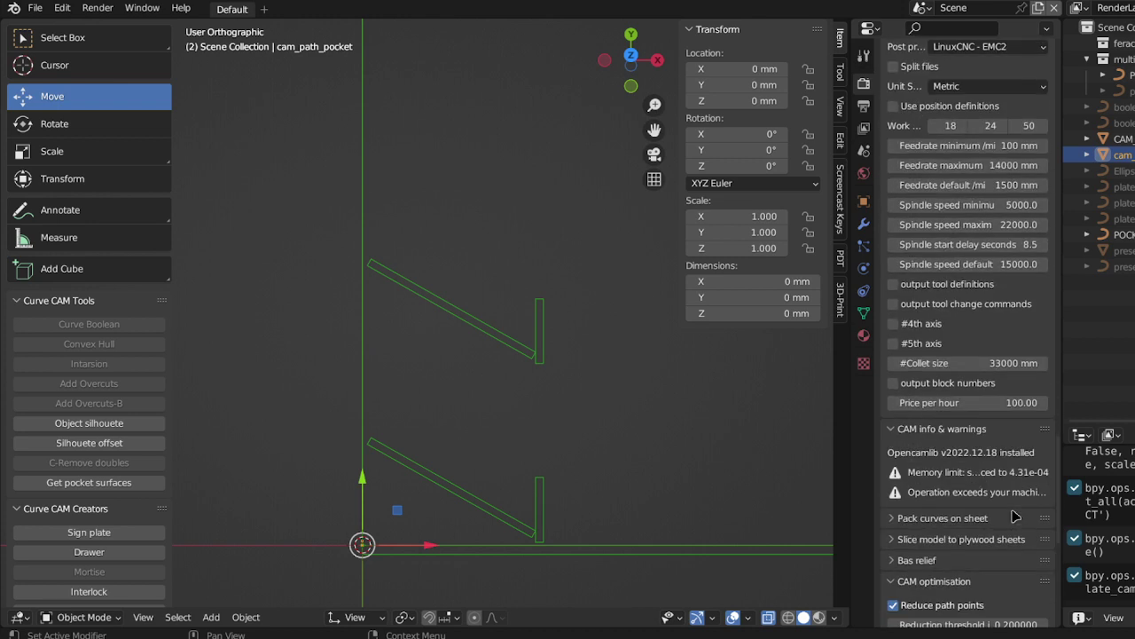
scroll(1016, 515, "down", 6)
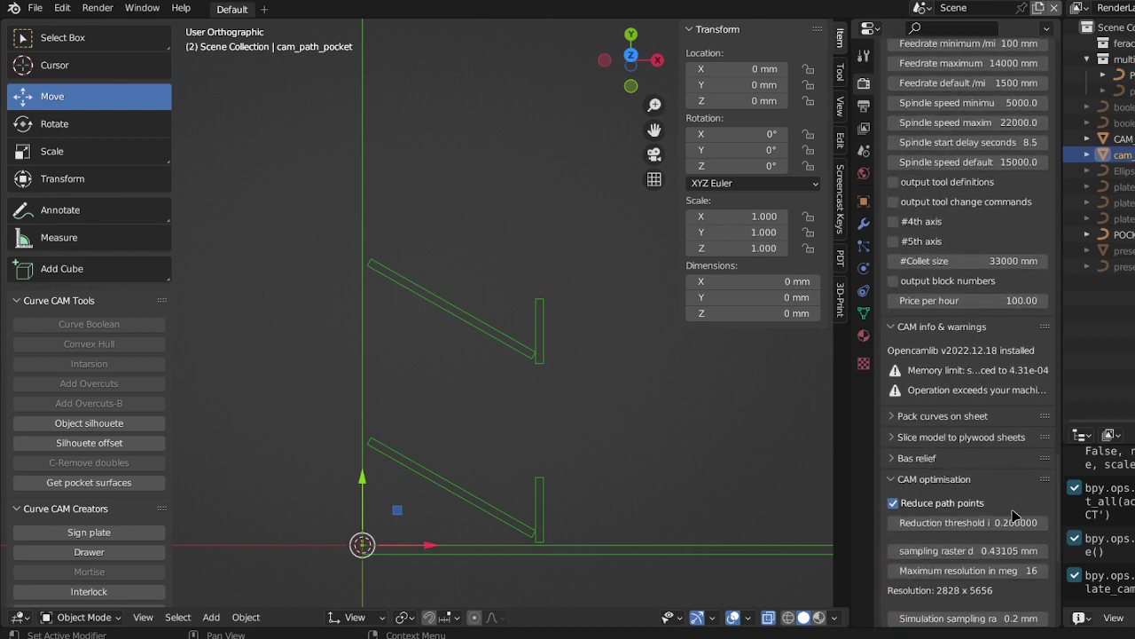
scroll(1016, 515, "down", 2)
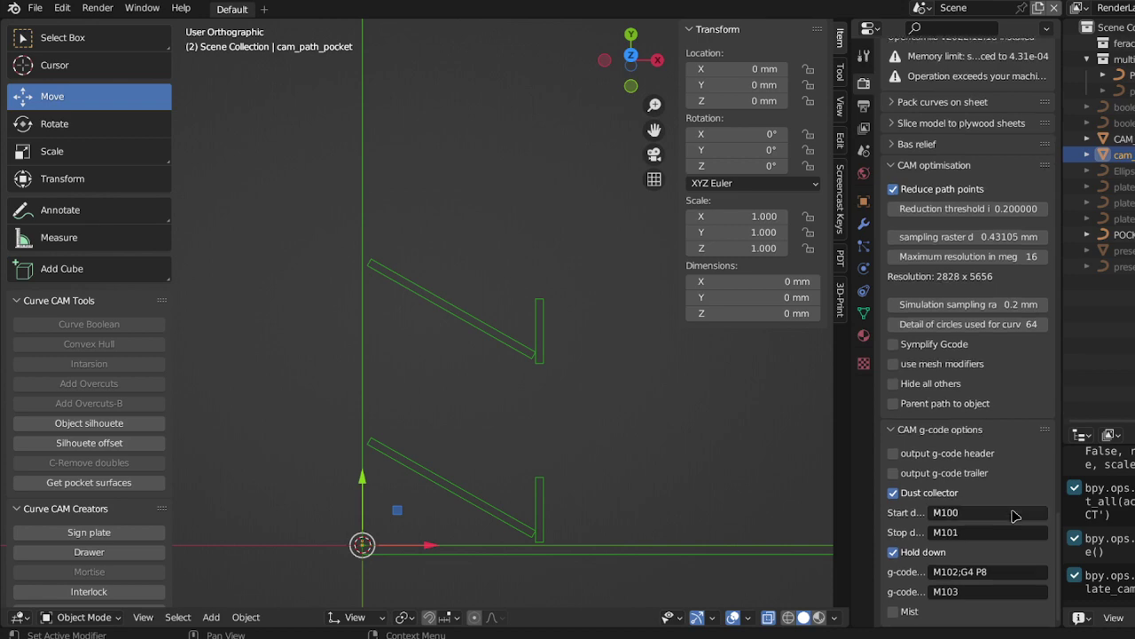
scroll(1016, 516, "up", 15)
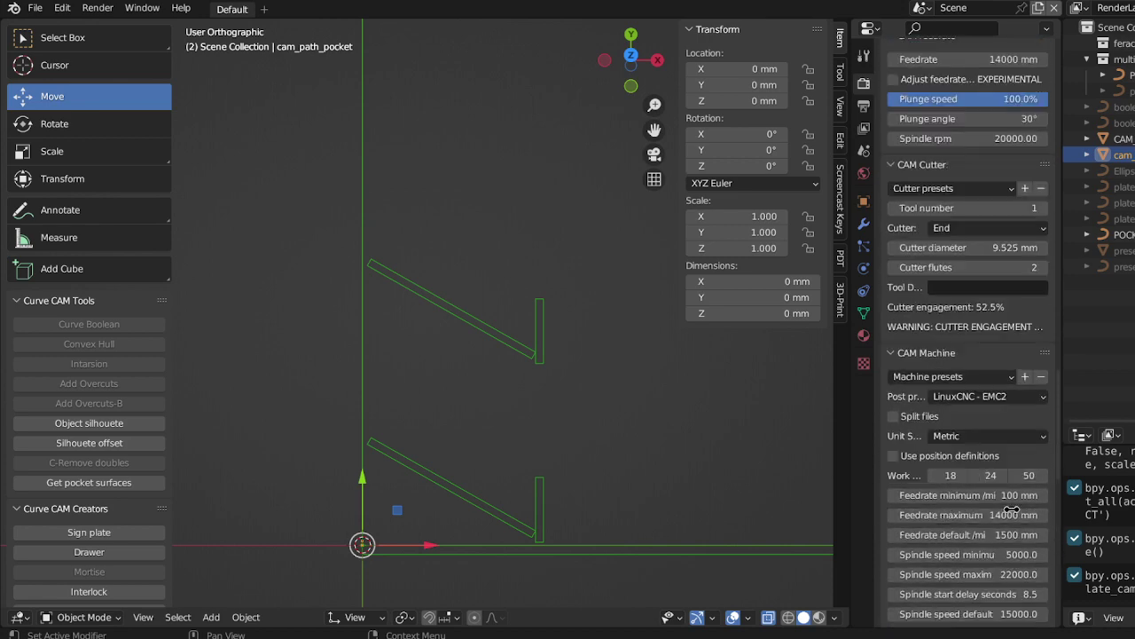
scroll(1016, 515, "up", 2)
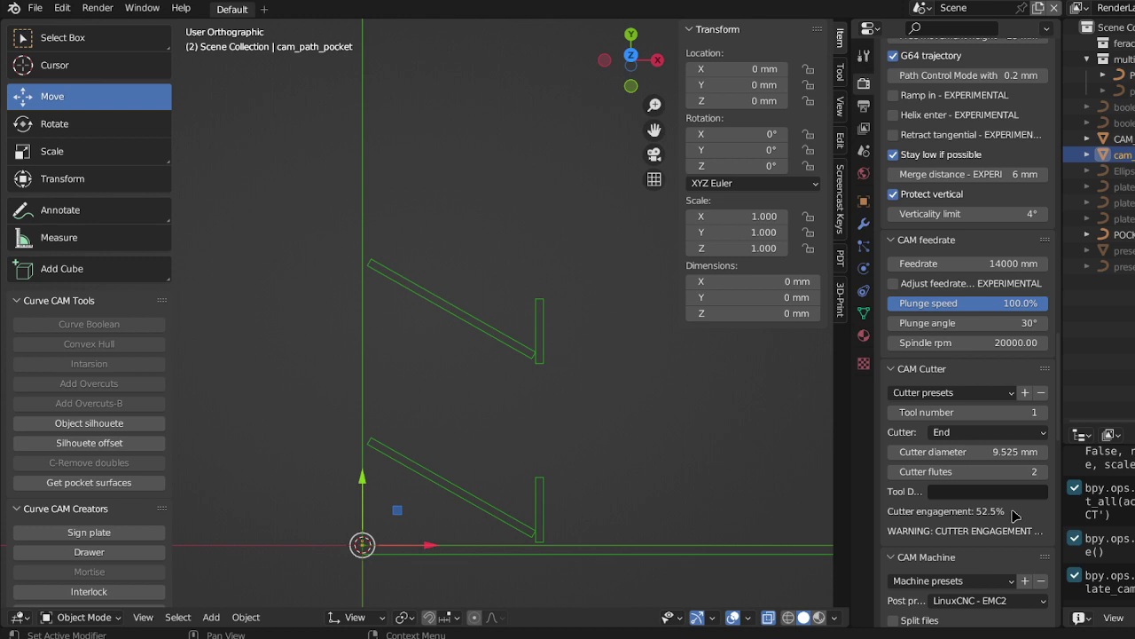
- Set the pocket operation's cutter diameter to 3.175 mm
left_click(965, 454)
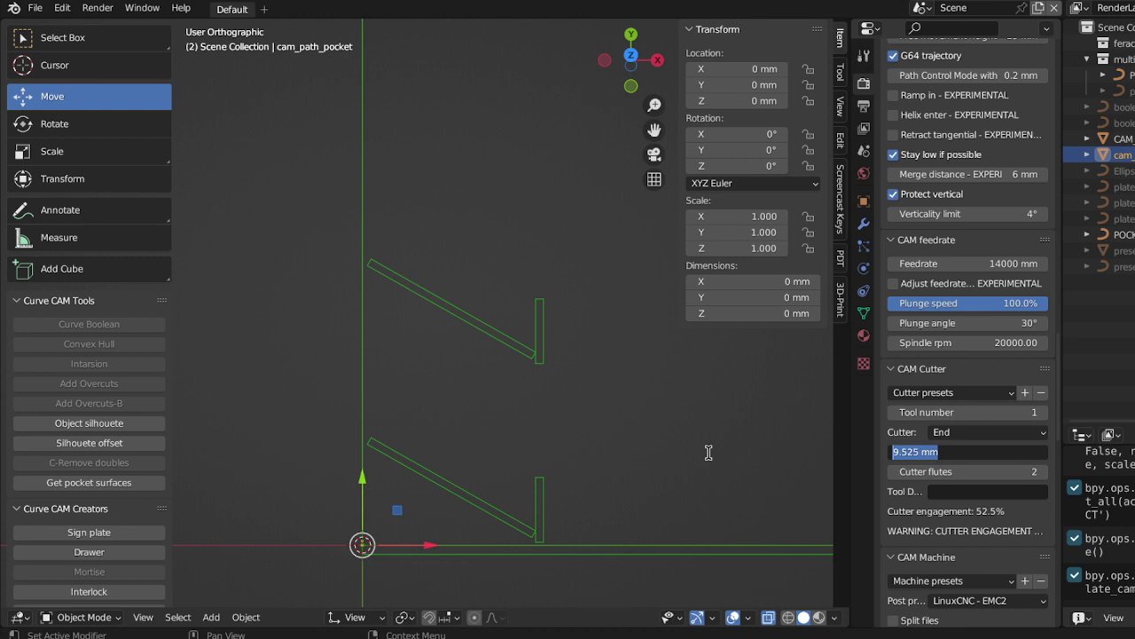
type("3.175")
key("Return")
- Set the distance between toolpaths to 2 mm
scroll(1007, 393, "up", 1)
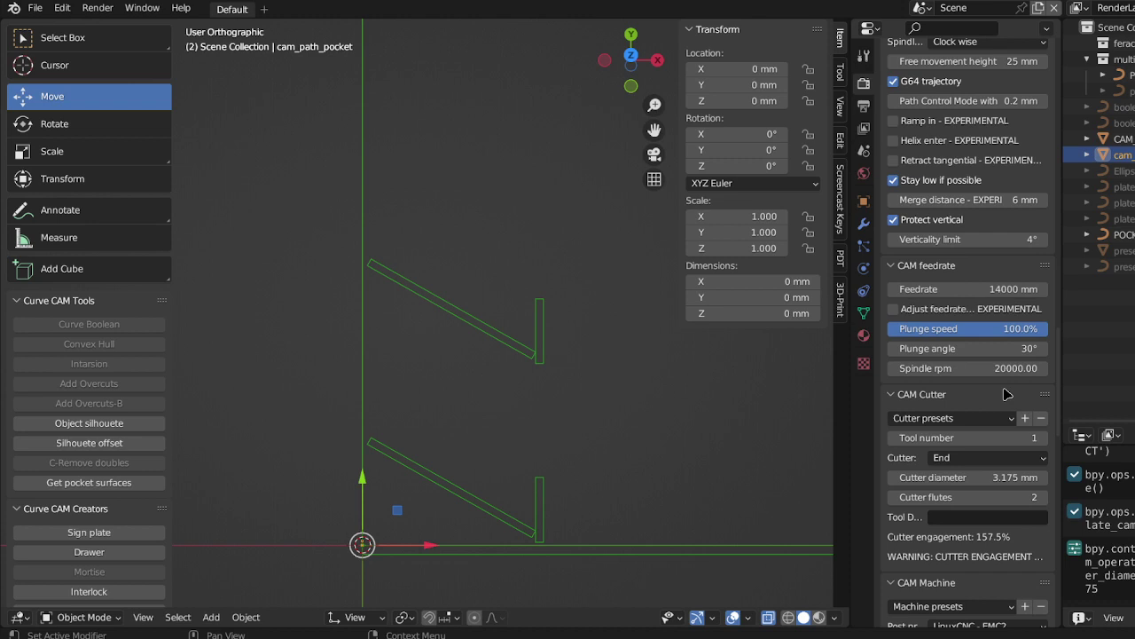
scroll(1006, 393, "up", 3)
scroll(1007, 393, "up", 20)
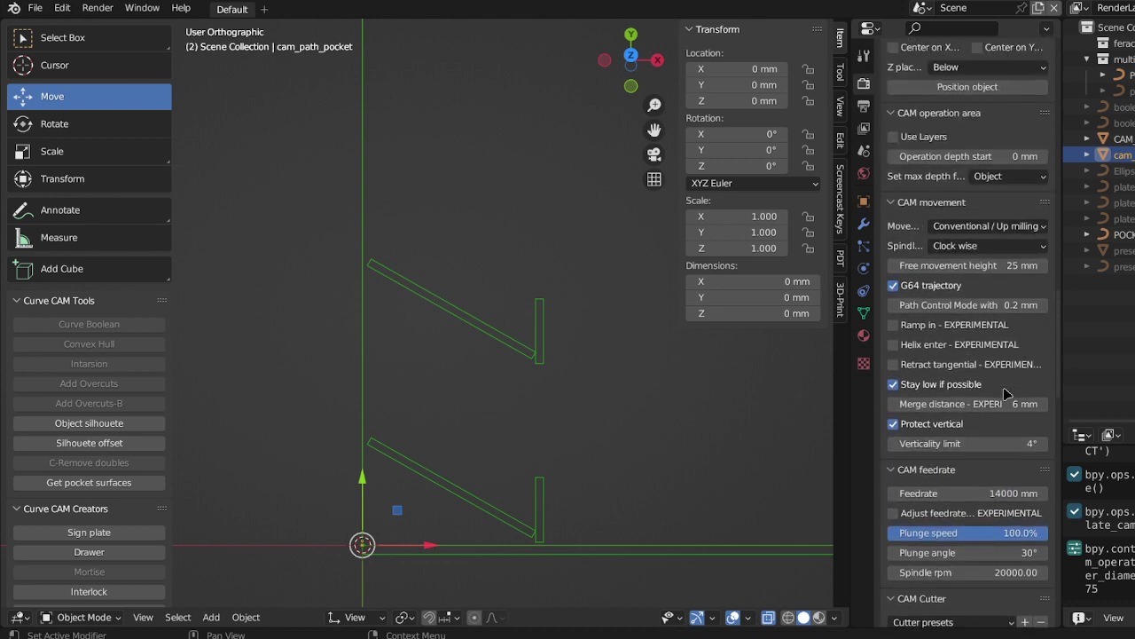
scroll(1007, 393, "up", 6)
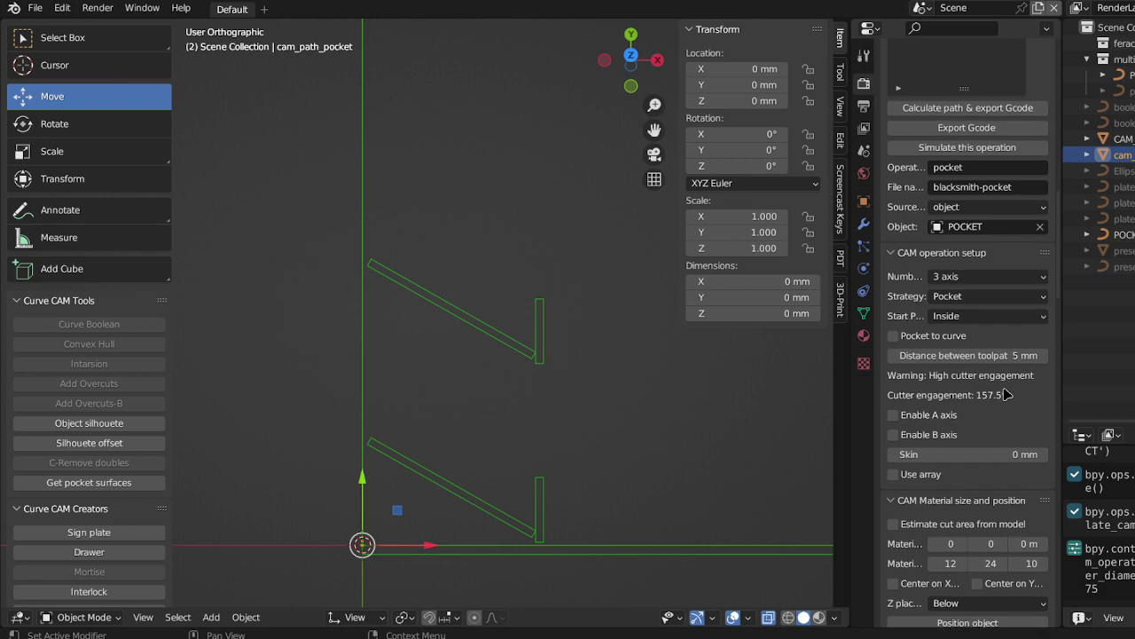
left_click(1008, 355)
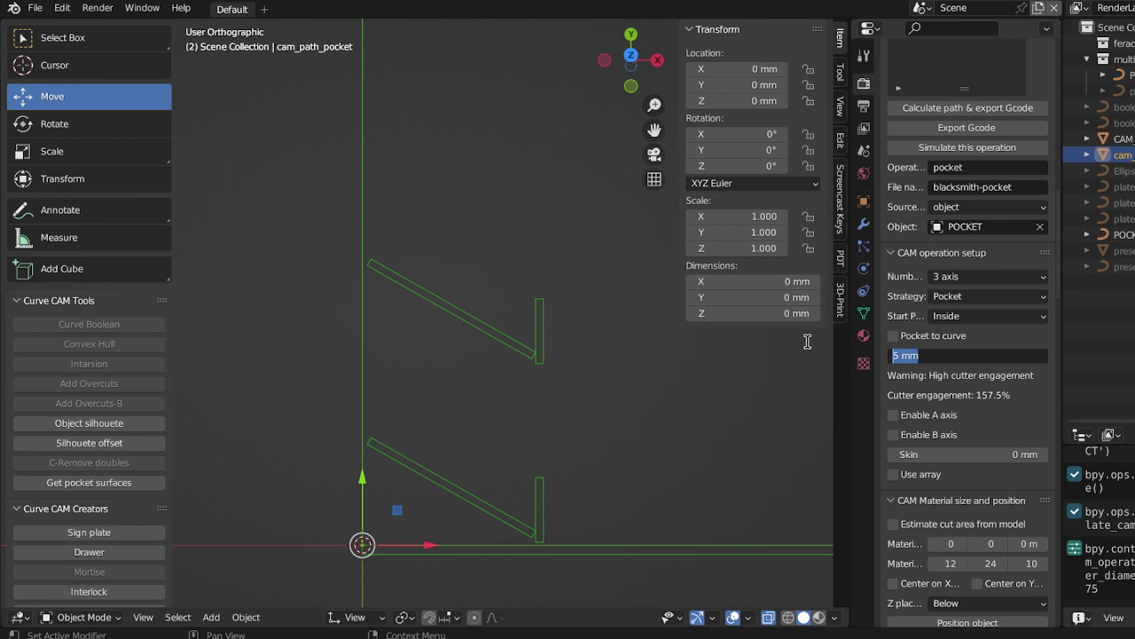
type("2")
key("Return")
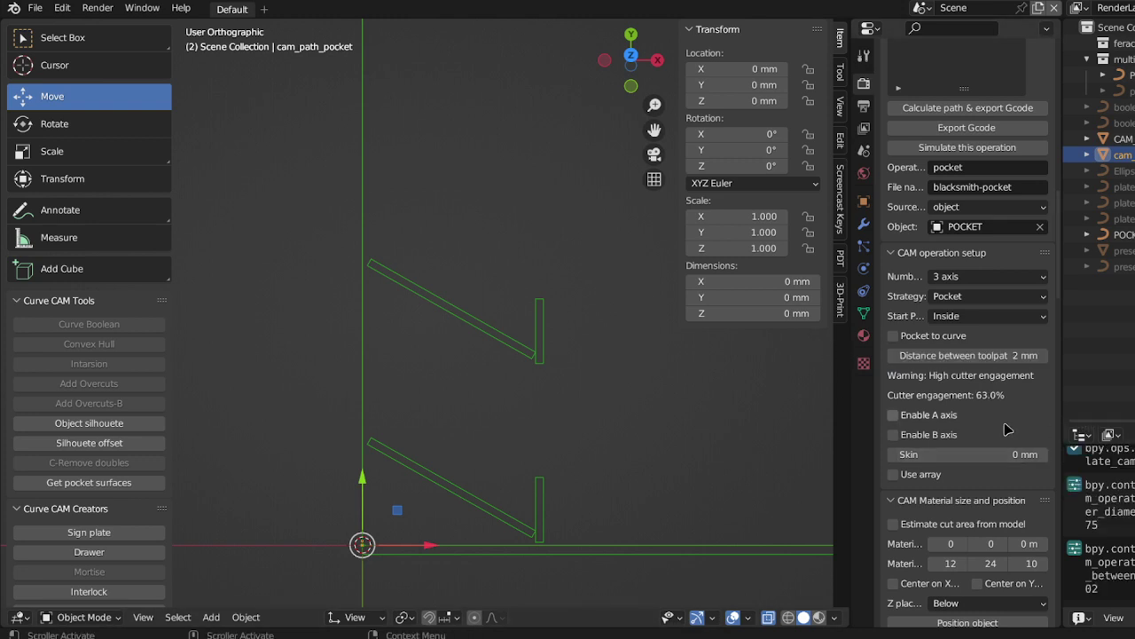
scroll(1005, 429, "down", 5)
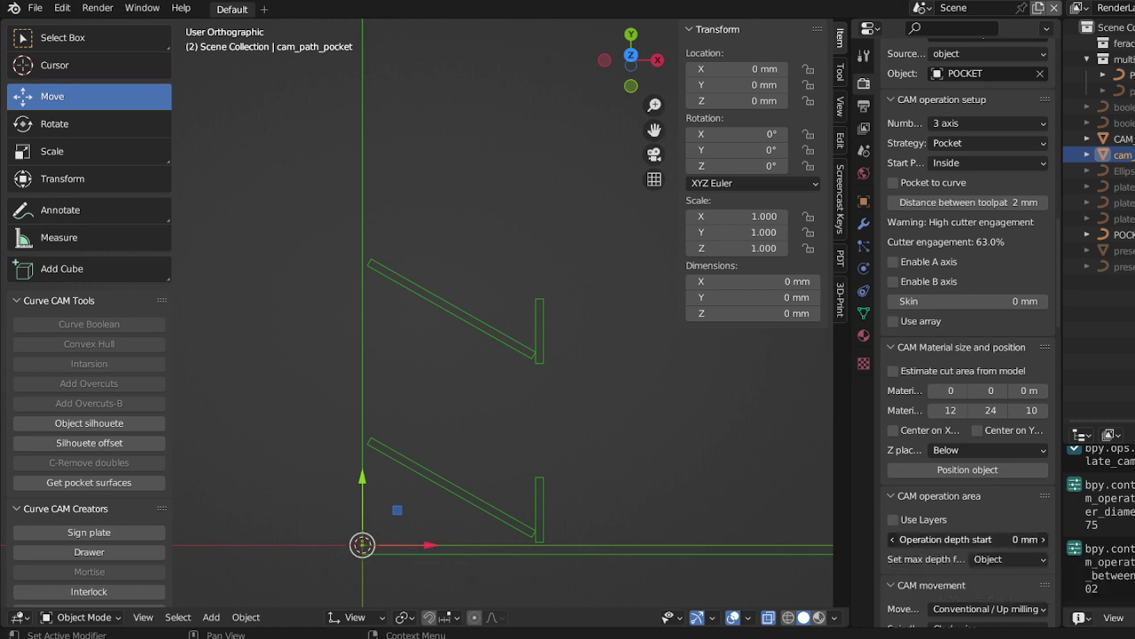
- Set the pocket operation's depth start to 10 mm
left_click(912, 539)
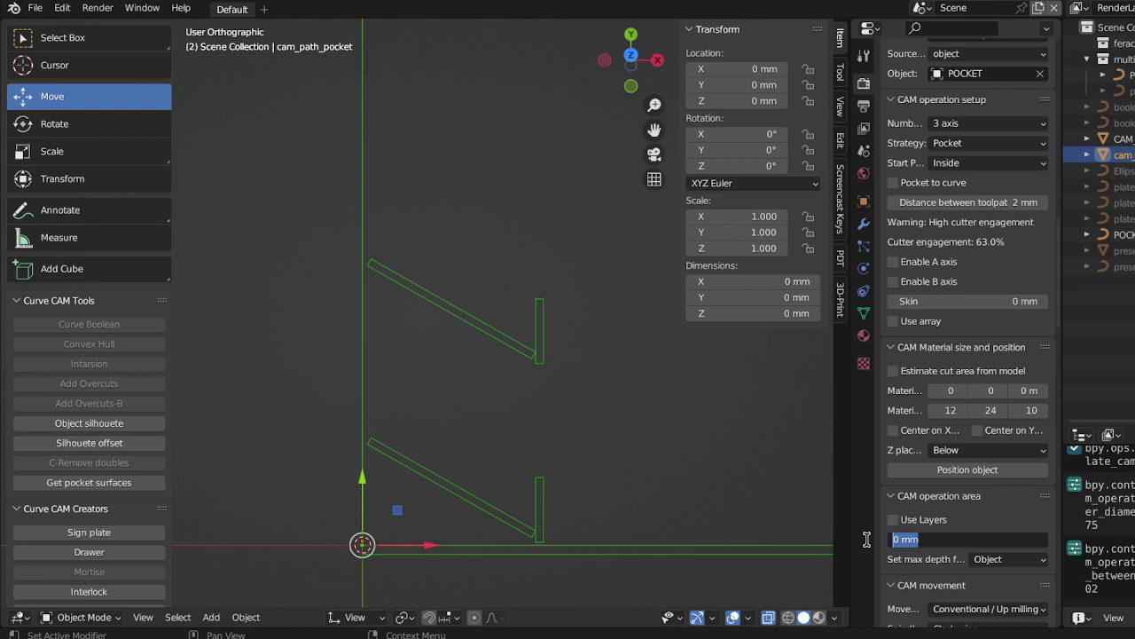
type("12")
key("Return")
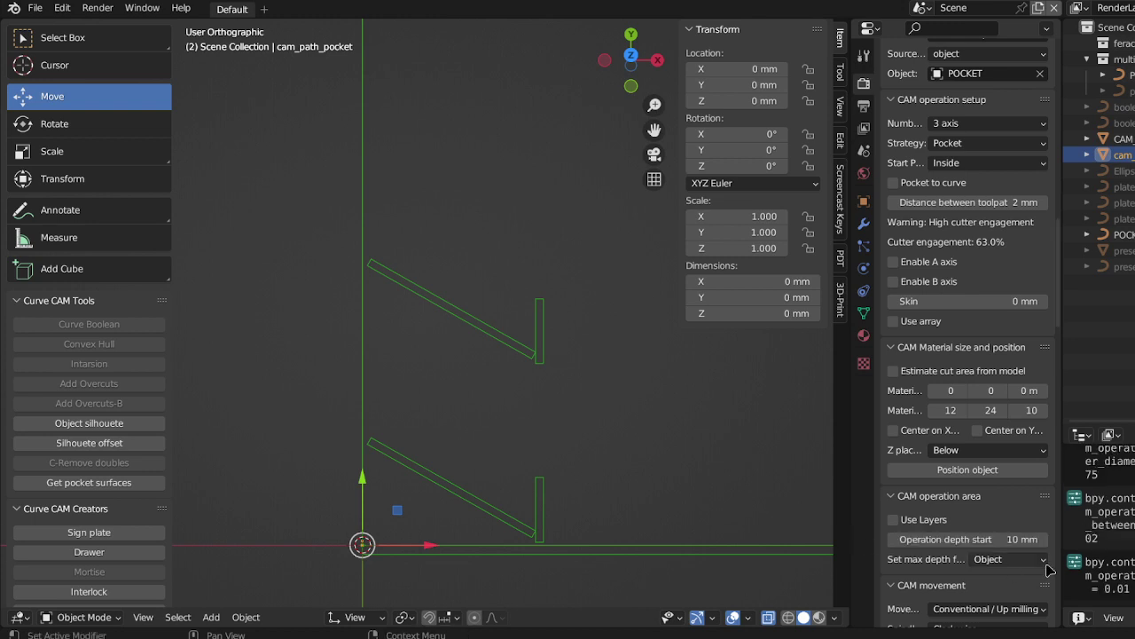
- Switch max depth to Custom and set the operation depth end to 5 mm
left_click(1020, 559)
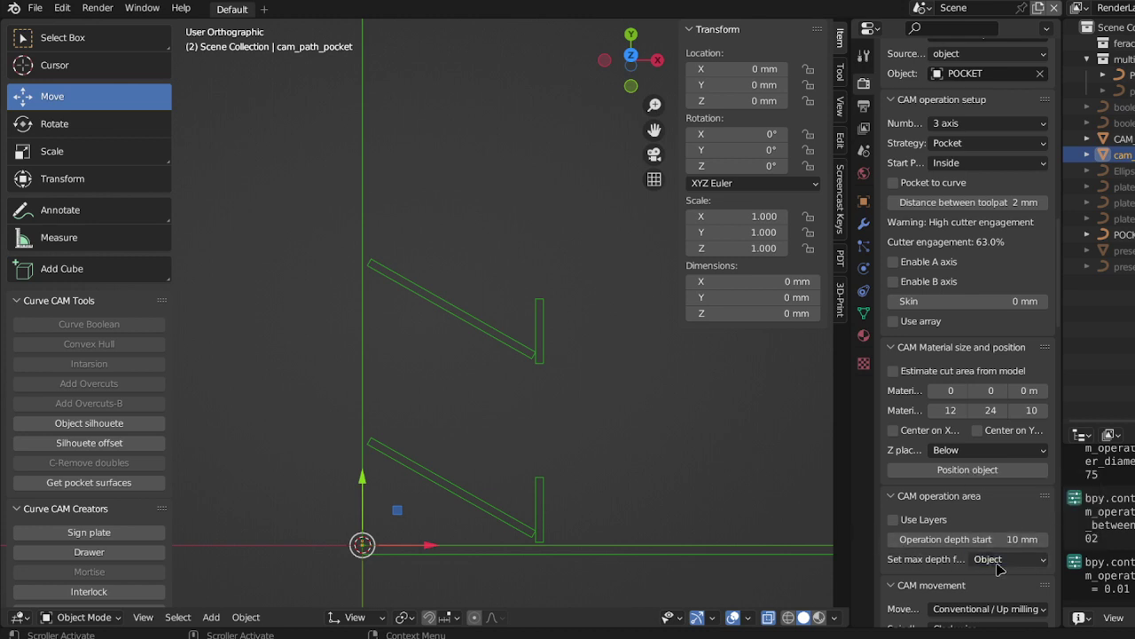
left_click(1022, 562)
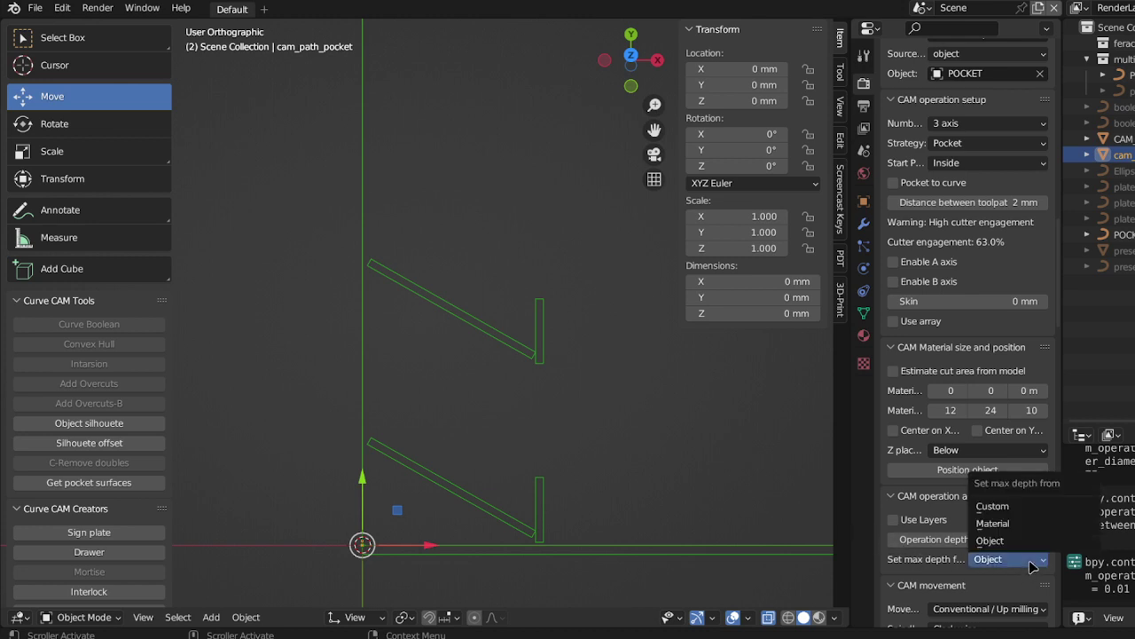
left_click(1011, 507)
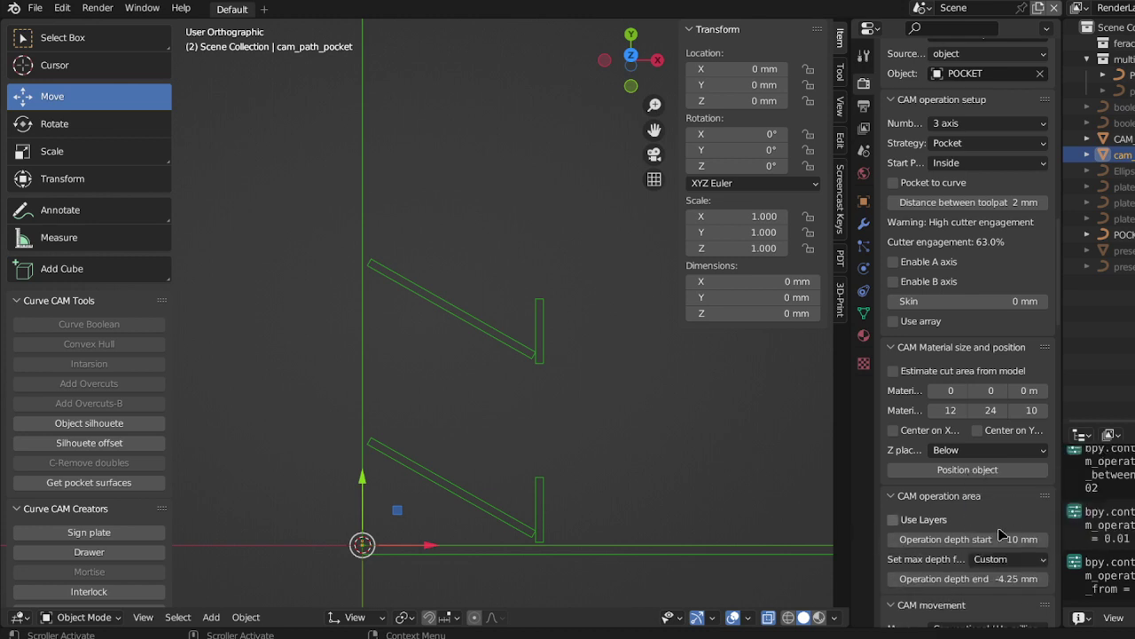
left_click(1004, 579)
key("ctrl+a")
type("5")
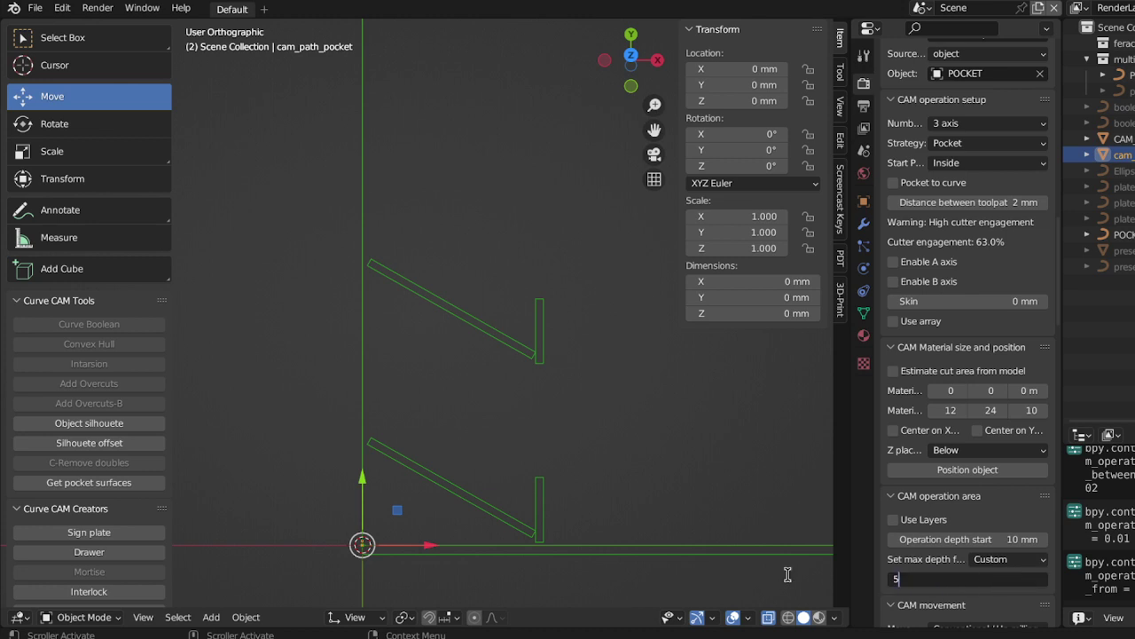
key("Return")
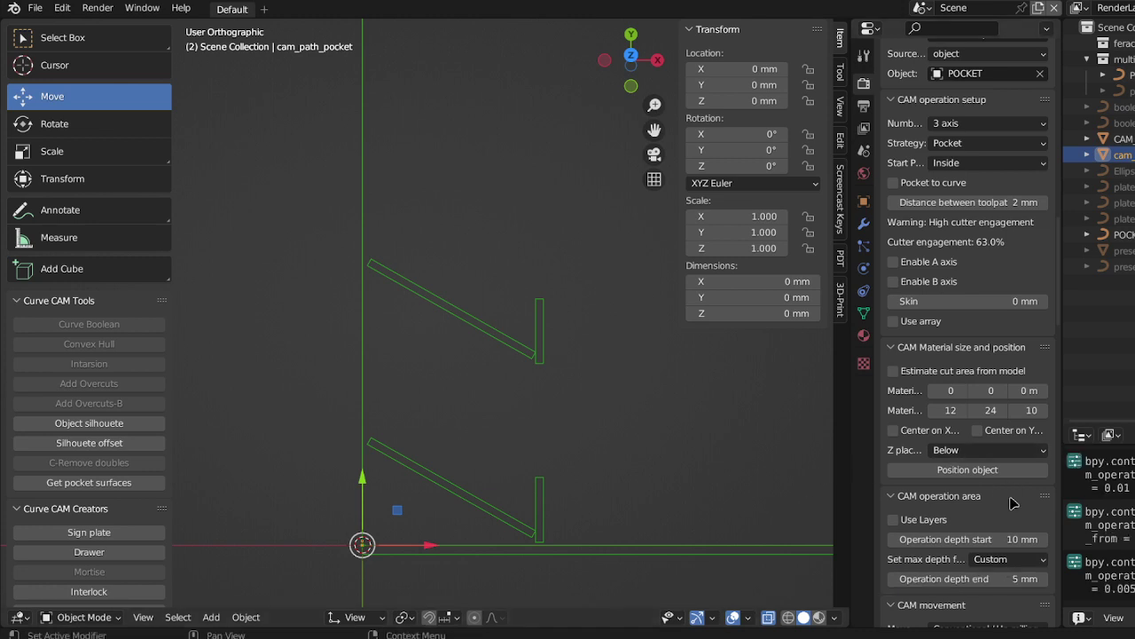
scroll(1011, 497, "up", 3)
scroll(1011, 430, "up", 2)
- Recalculate the pocket toolpath and orbit to inspect it around both slanted slots
left_click(1022, 184)
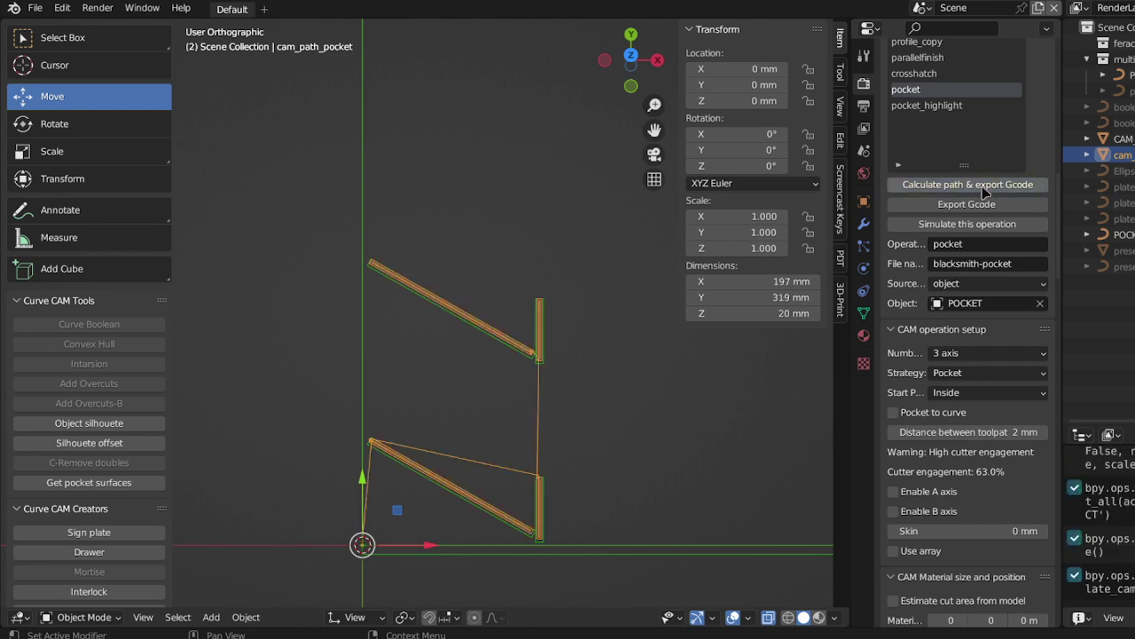
scroll(514, 418, "up", 1)
mouse_move(523, 417)
middle_mouse_down()
mouse_move(520, 322)
mouse_move(517, 418)
middle_mouse_up()
middle_click_drag(519, 506, 526, 561)
scroll(574, 492, "up", 3)
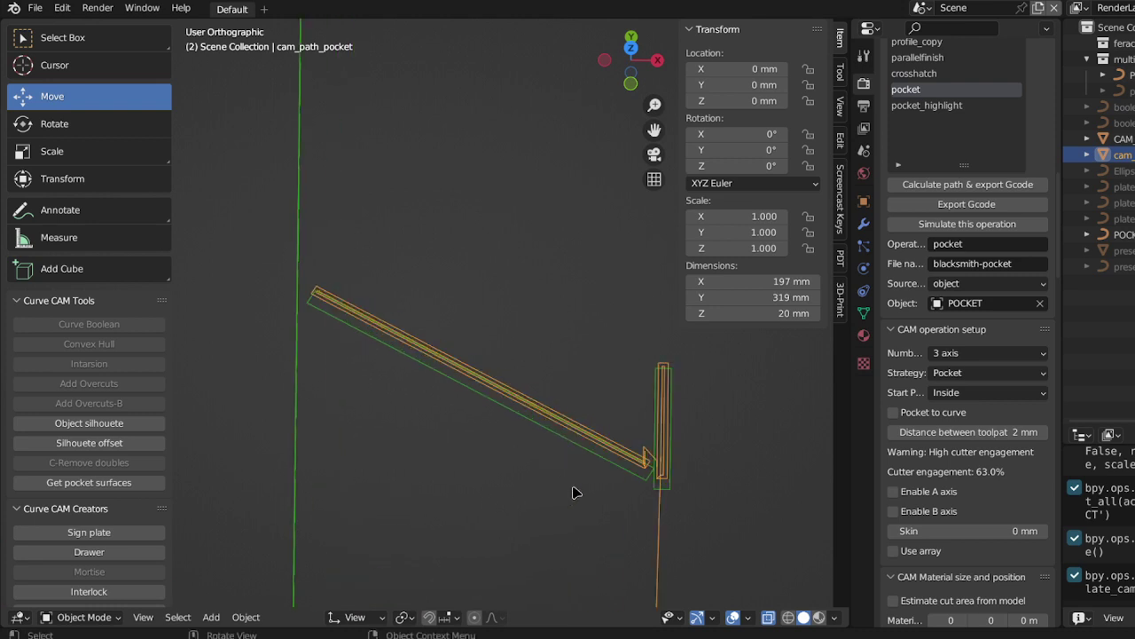
scroll(573, 493, "down", 4)
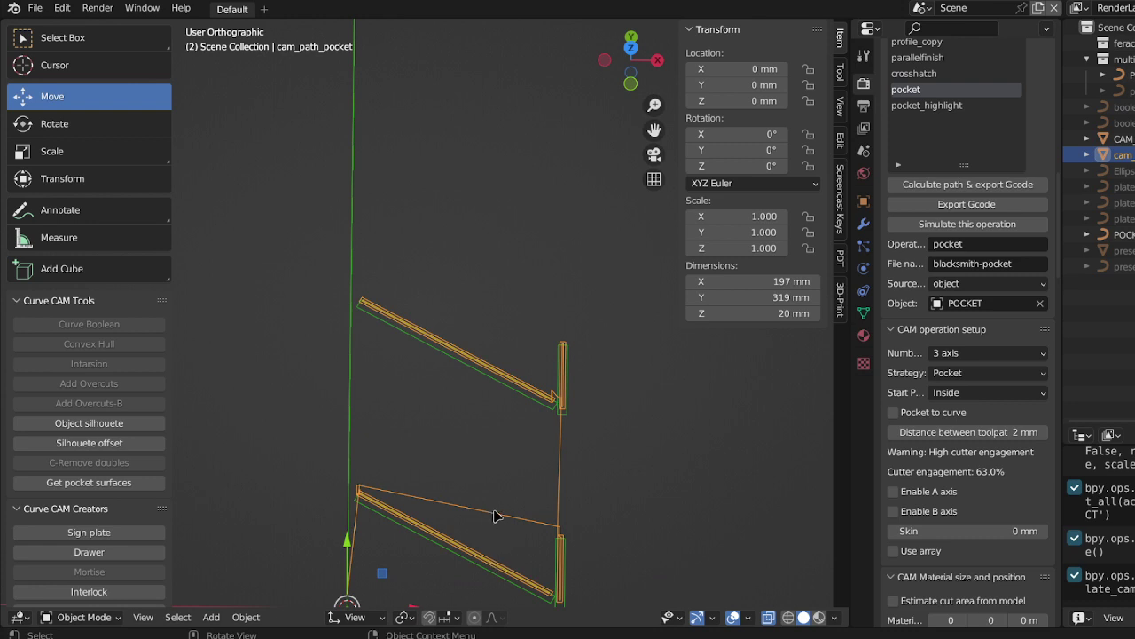
- Delete the cam_path_pocket toolpath and select the POCKET curve
key("Delete")
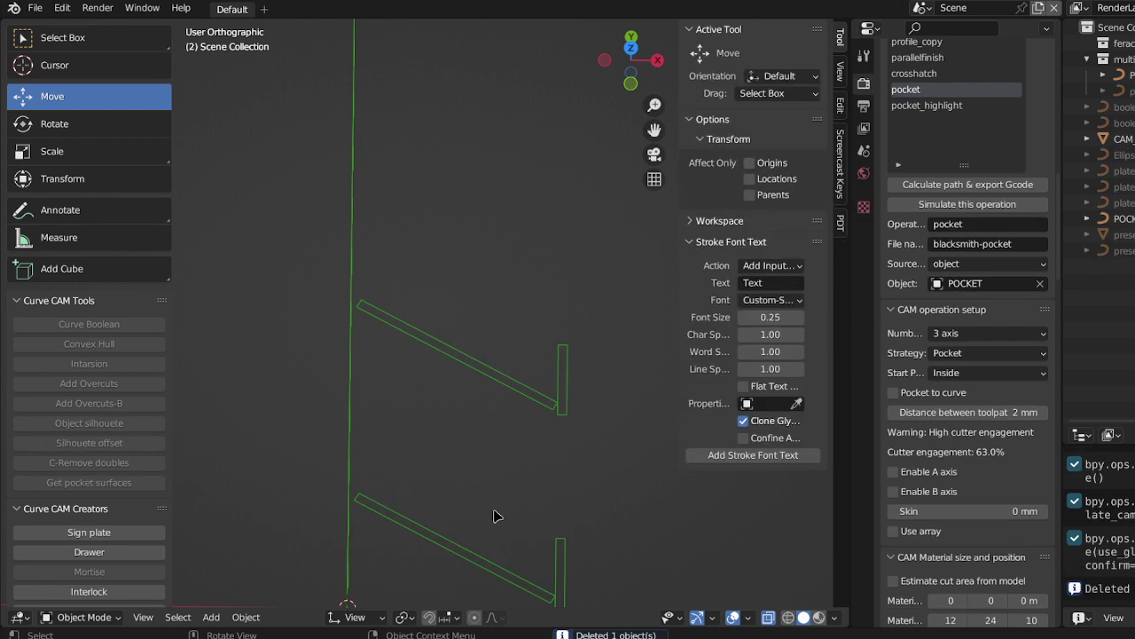
left_click(428, 539)
scroll(435, 538, "down", 2)
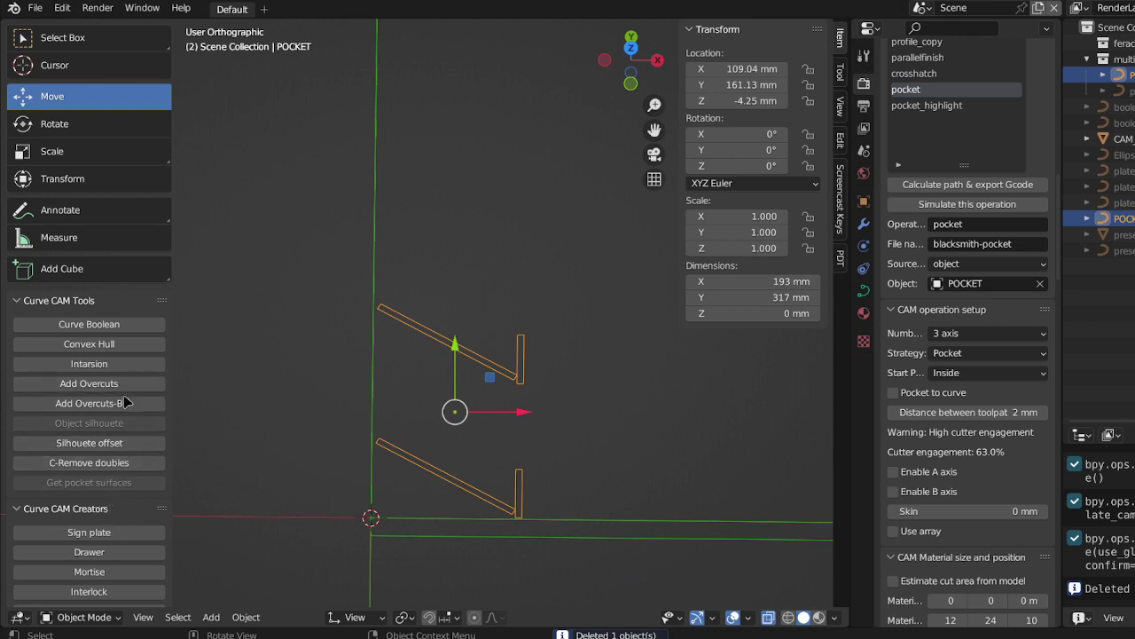
- Add dog-bone overcuts to POCKET with 3.175 mm tool and 90.12° max inside angle
left_click(124, 405)
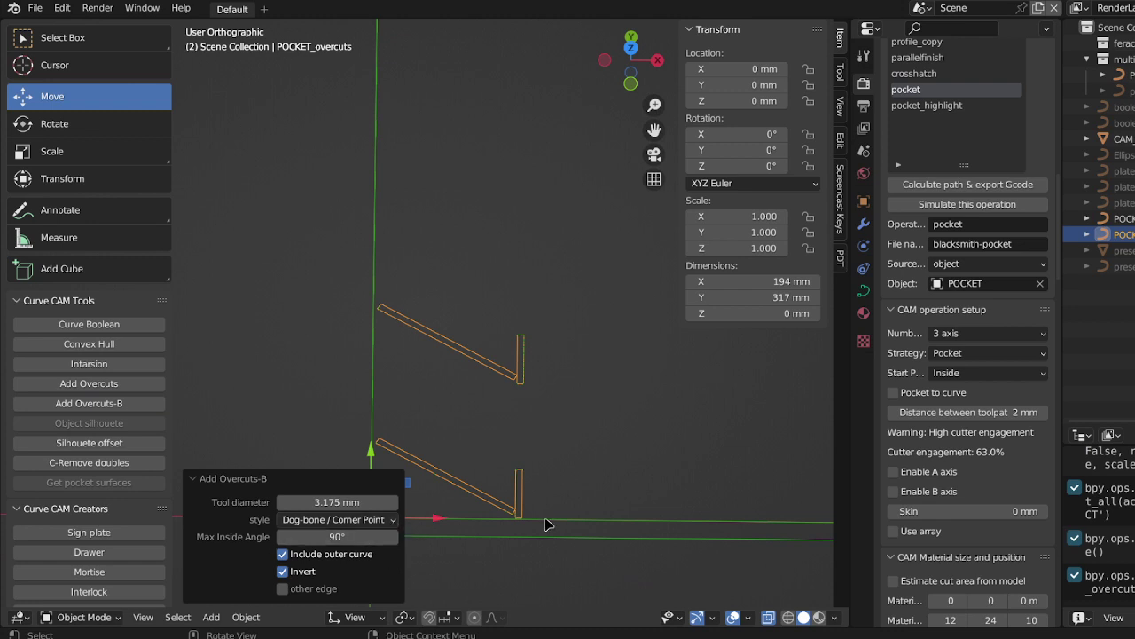
scroll(497, 532, "up", 3)
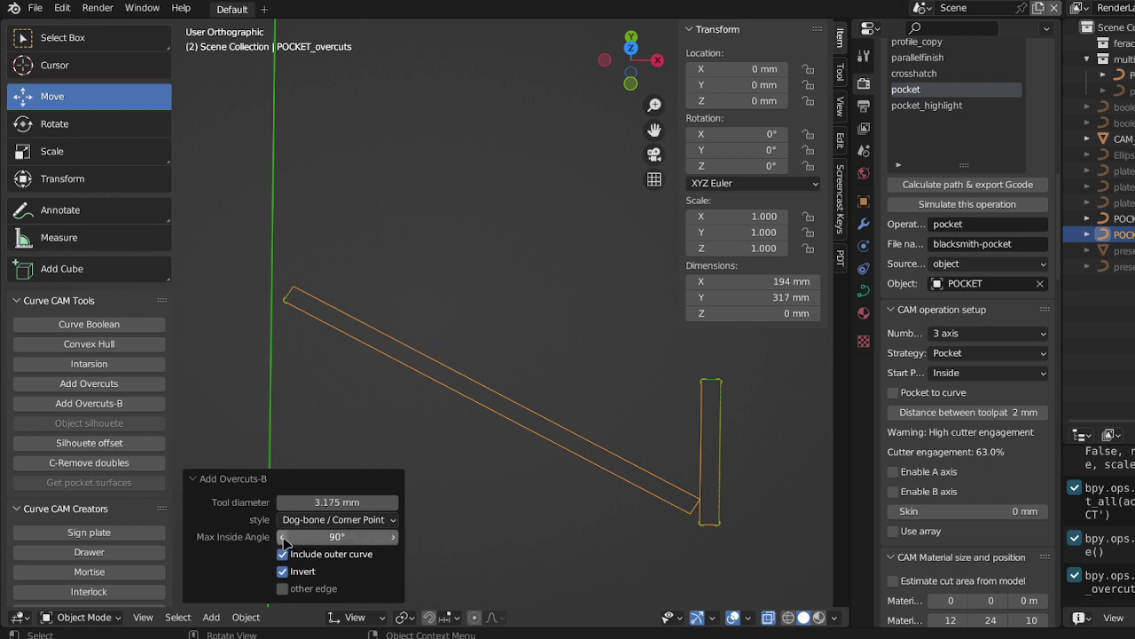
left_click_drag(394, 537, 366, 554)
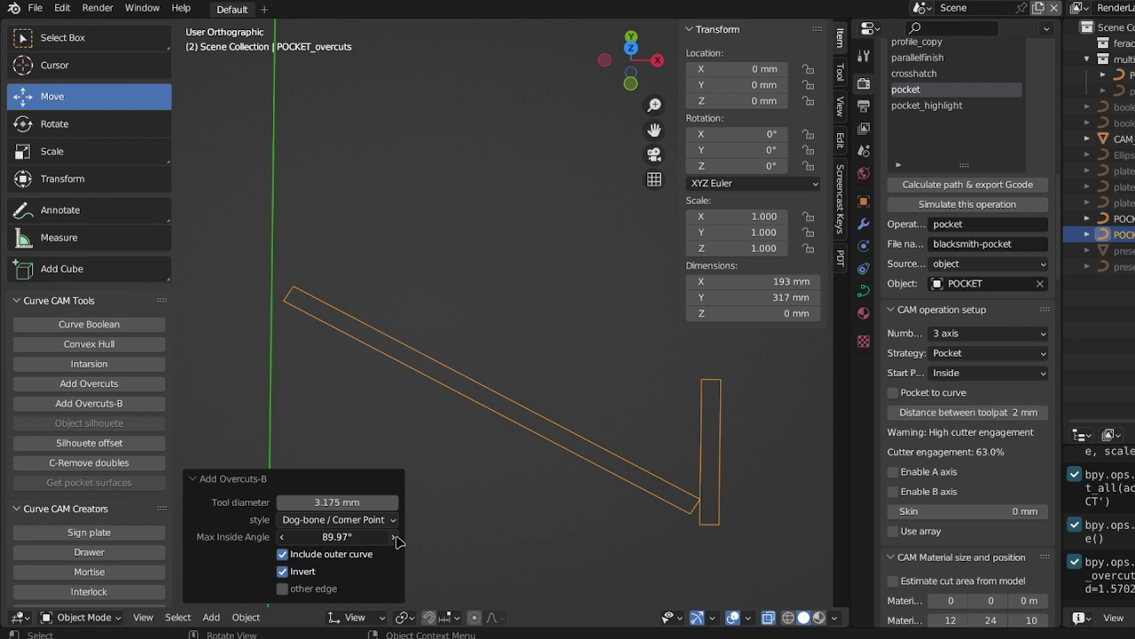
left_click(395, 537)
left_click(395, 537)
left_click(395, 538)
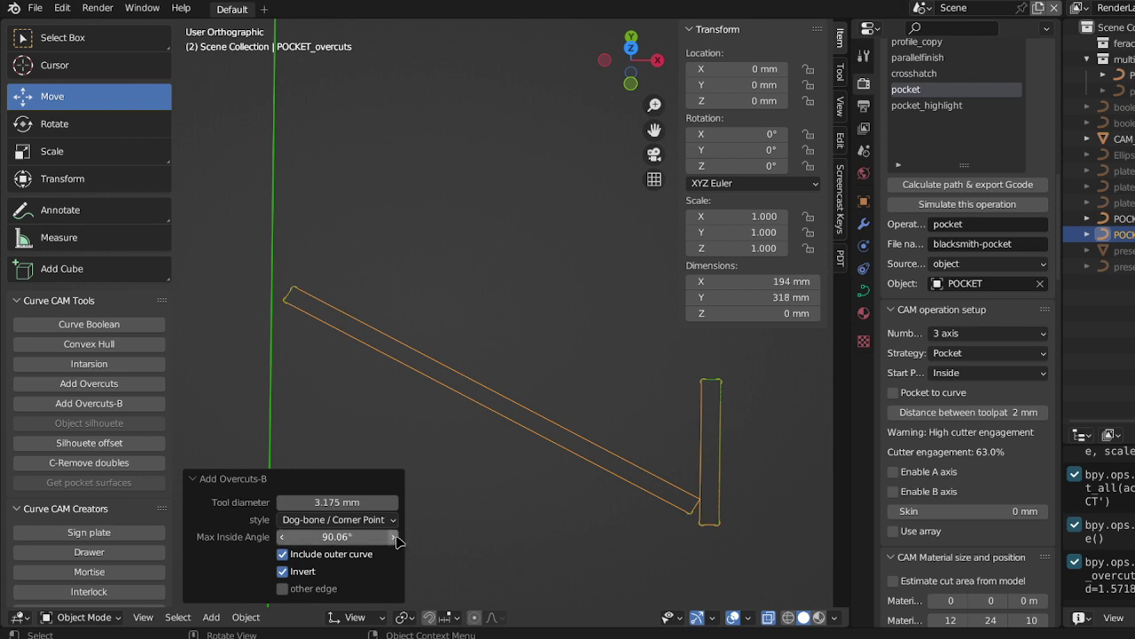
left_click(395, 538)
scroll(609, 573, "down", 5)
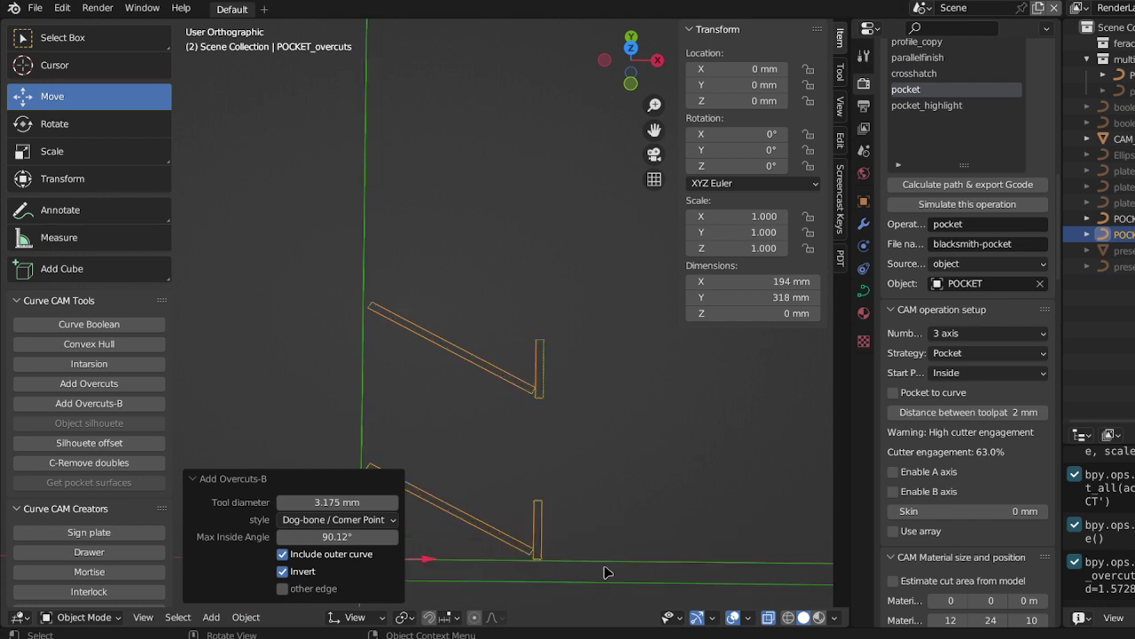
scroll(559, 586, "up", 3)
middle_click_drag(596, 568, 548, 297, "shift")
scroll(600, 484, "up", 3)
scroll(690, 412, "up", 3)
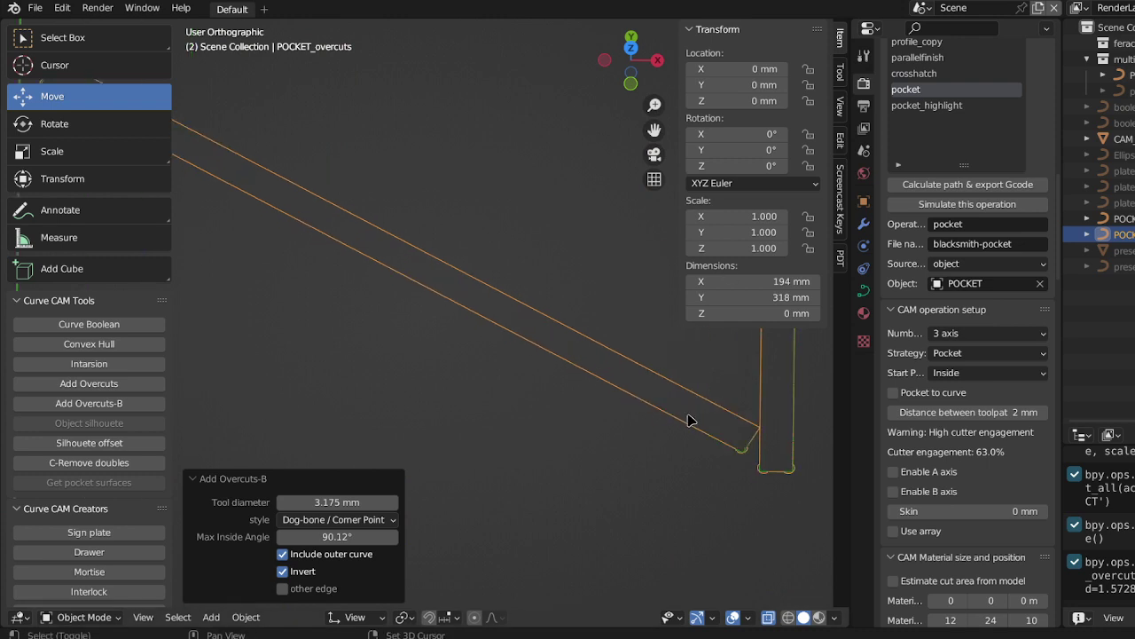
middle_click_drag(689, 418, 577, 461, "shift")
scroll(621, 479, "up", 2)
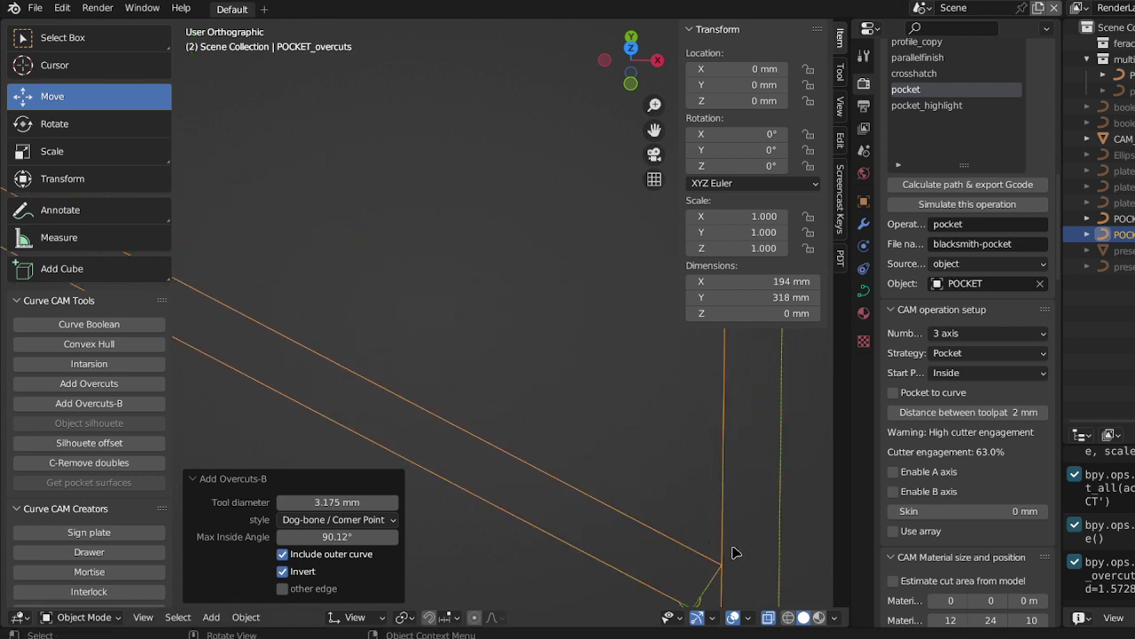
- Delete one POCKET_overcuts corner point where the slanted and upright slots meet
key("Tab")
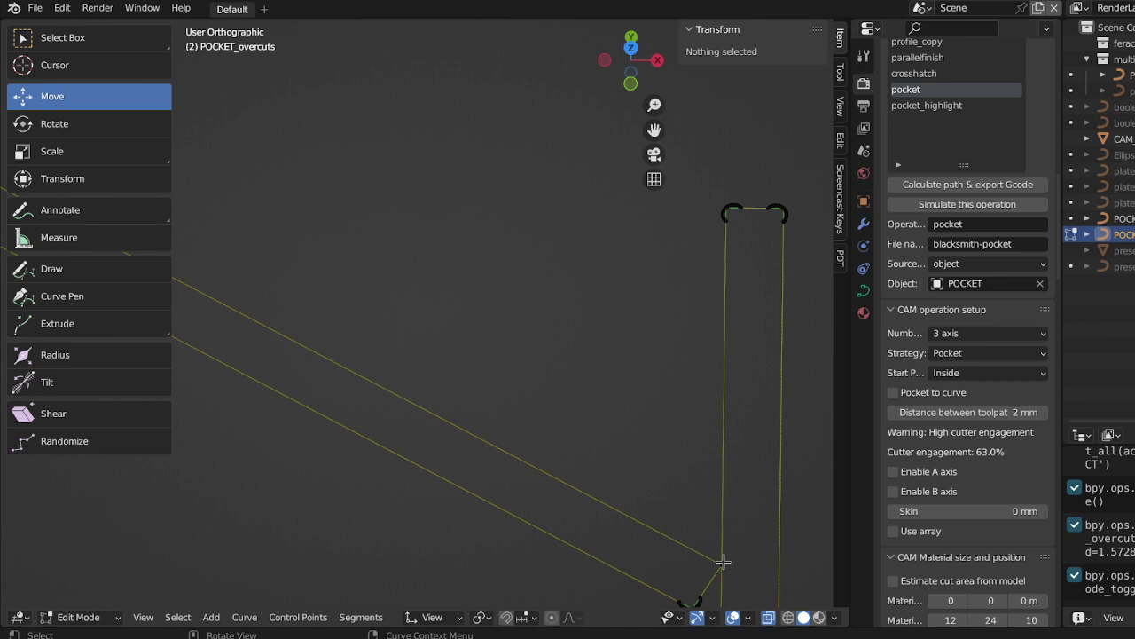
left_click(723, 561)
mouse_move(722, 563)
left_mouse_down()
mouse_move(704, 542)
mouse_move(748, 556)
mouse_move(715, 561)
left_mouse_up()
key("ctrl+z")
left_click(727, 557)
scroll(777, 565, "down", 2)
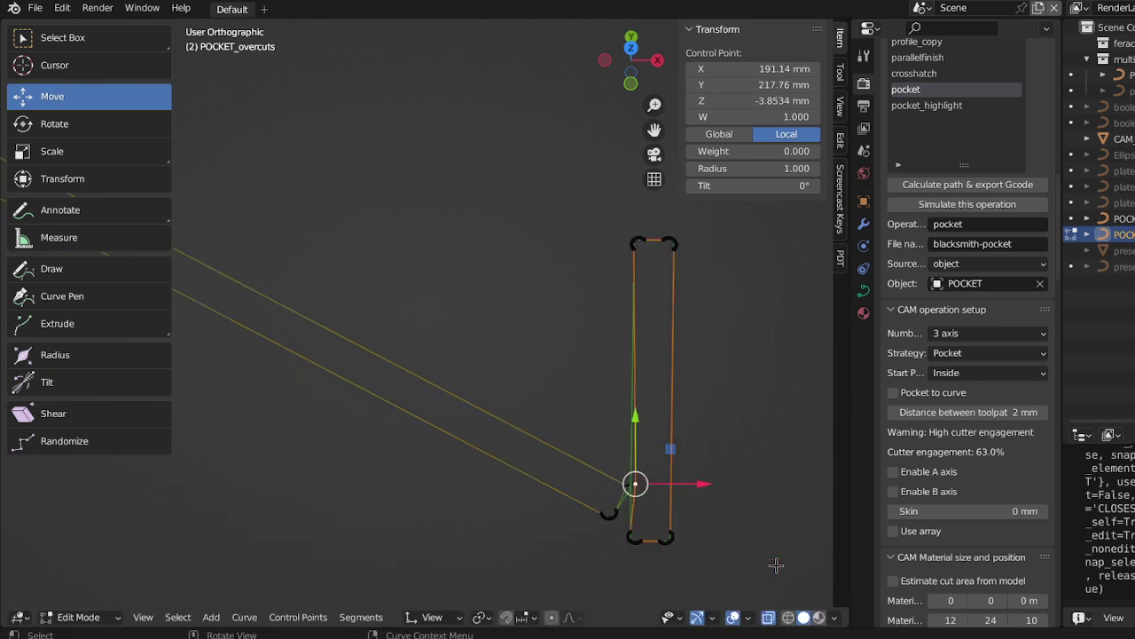
scroll(776, 564, "up", 1)
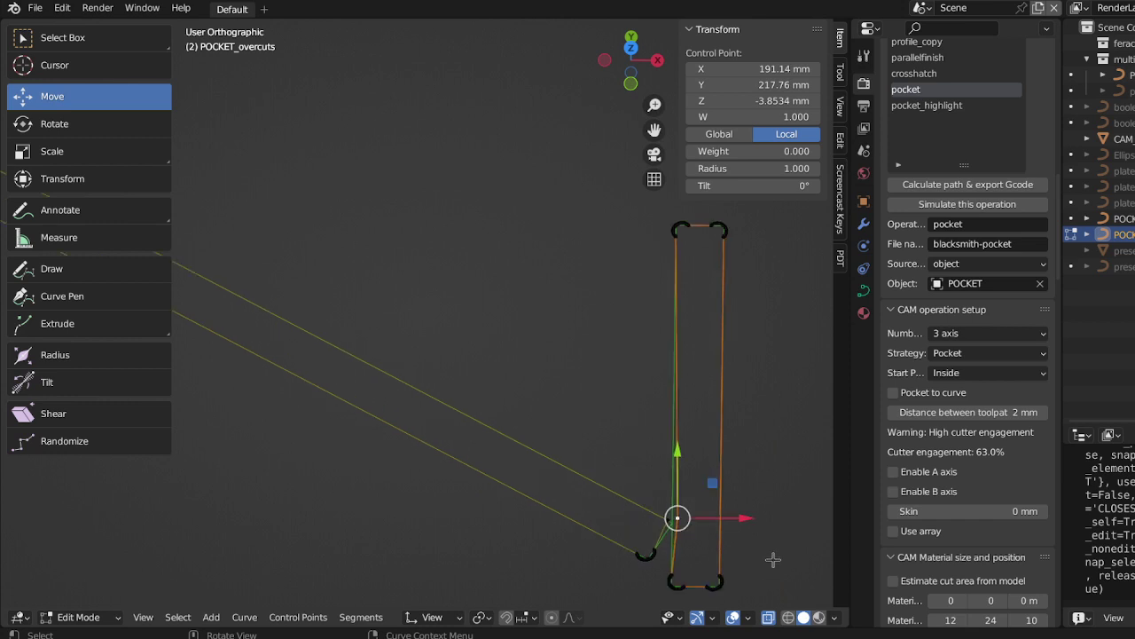
key("x")
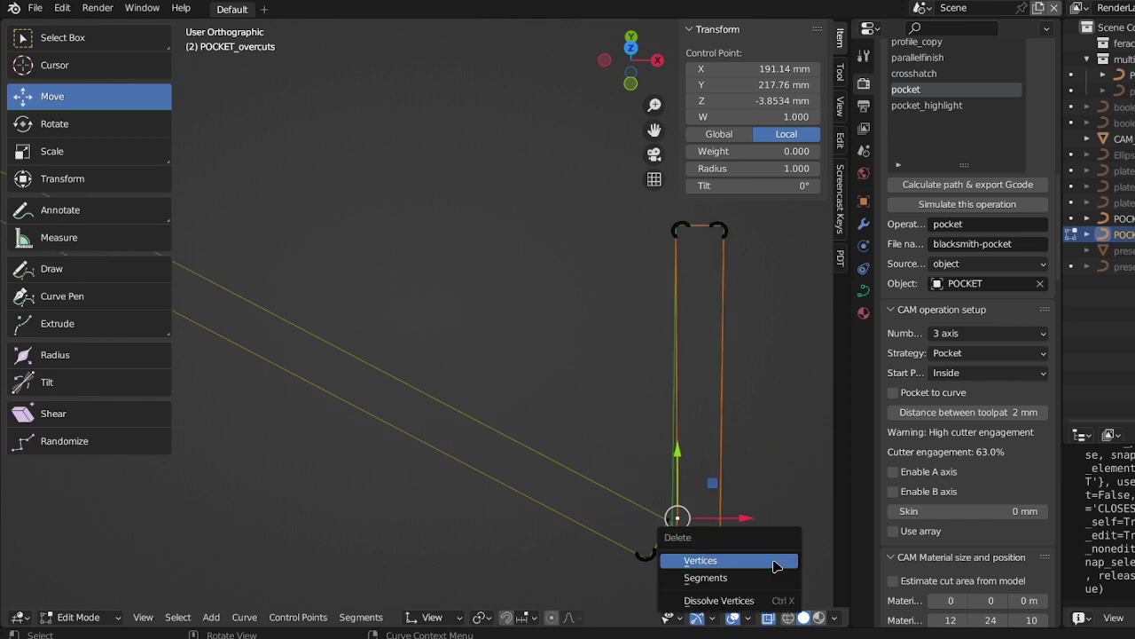
left_click(775, 561)
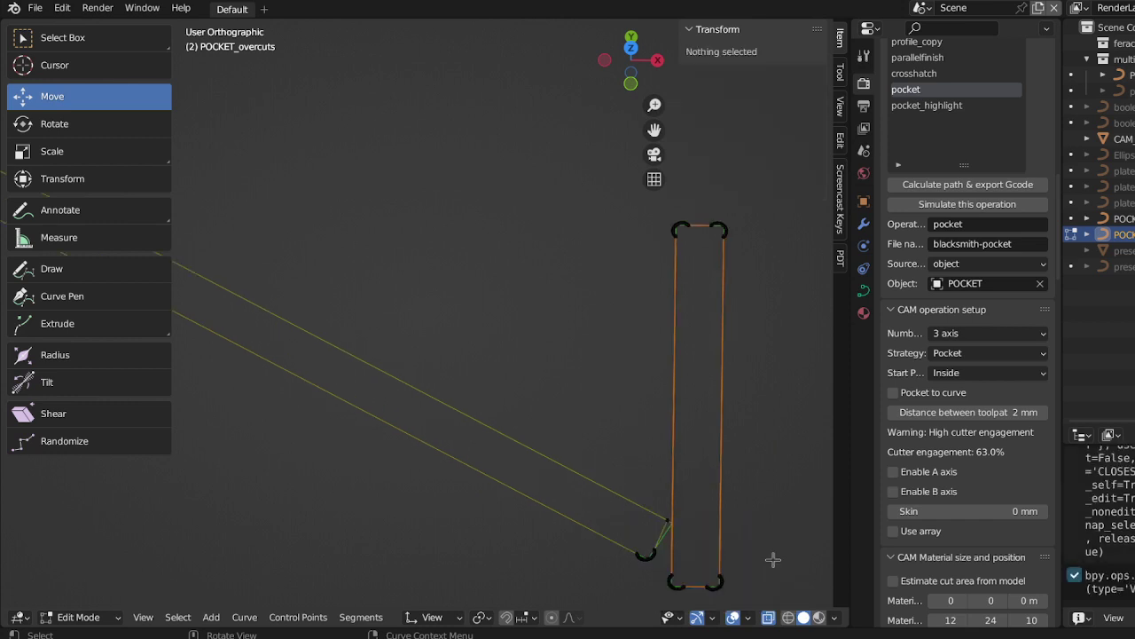
scroll(661, 537, "up", 3)
scroll(684, 544, "down", 3)
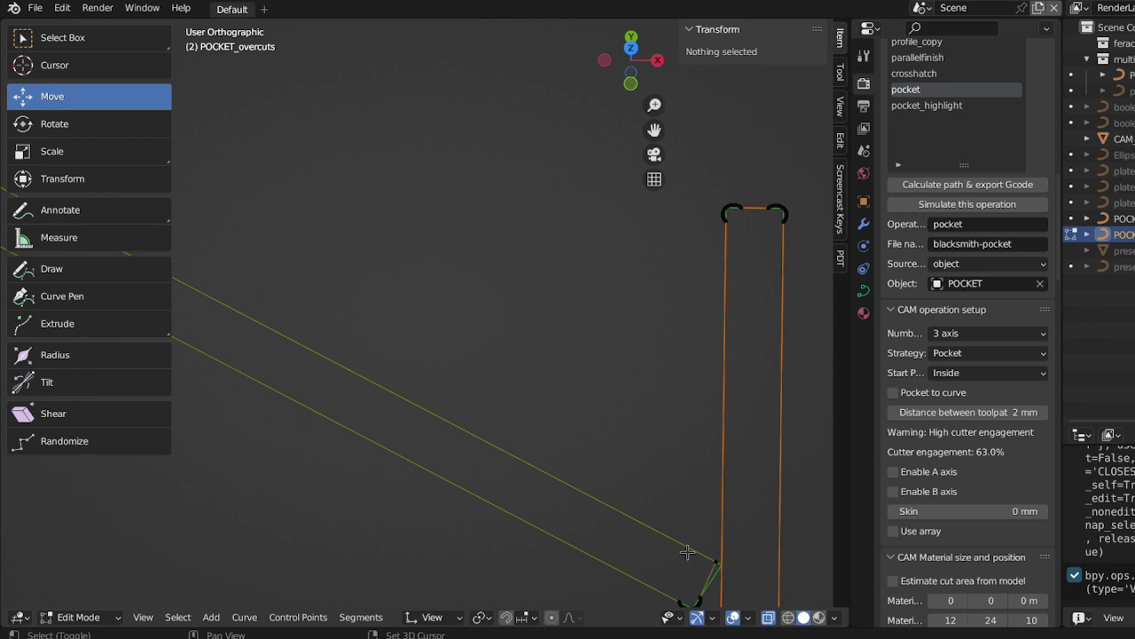
scroll(598, 450, "up", 3)
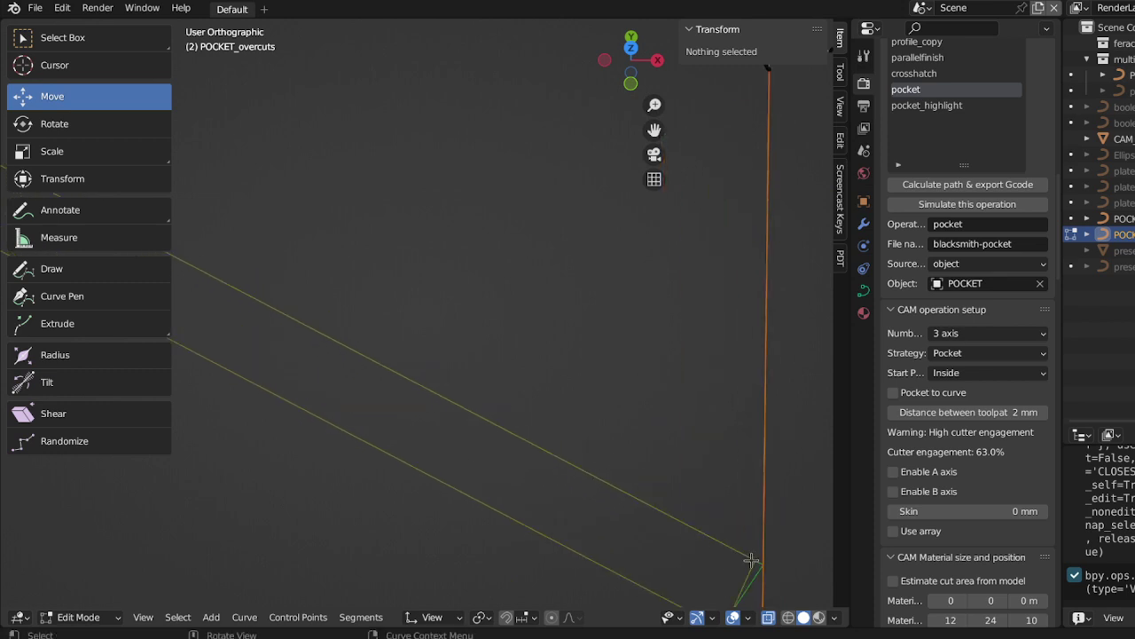
- Nudge the remaining corner point by 0.46, −0.28, −0.15 mm
left_click(755, 562)
left_click_drag(754, 564, 758, 562)
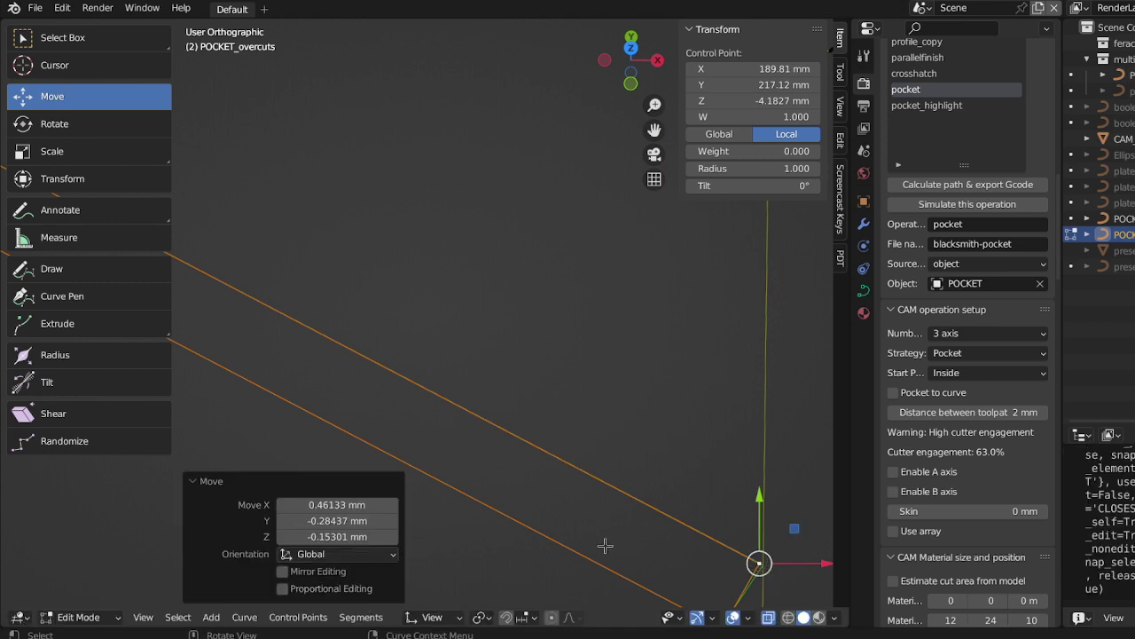
scroll(612, 532, "down", 2)
- Delete the POCKET_overcuts curve
key("Tab")
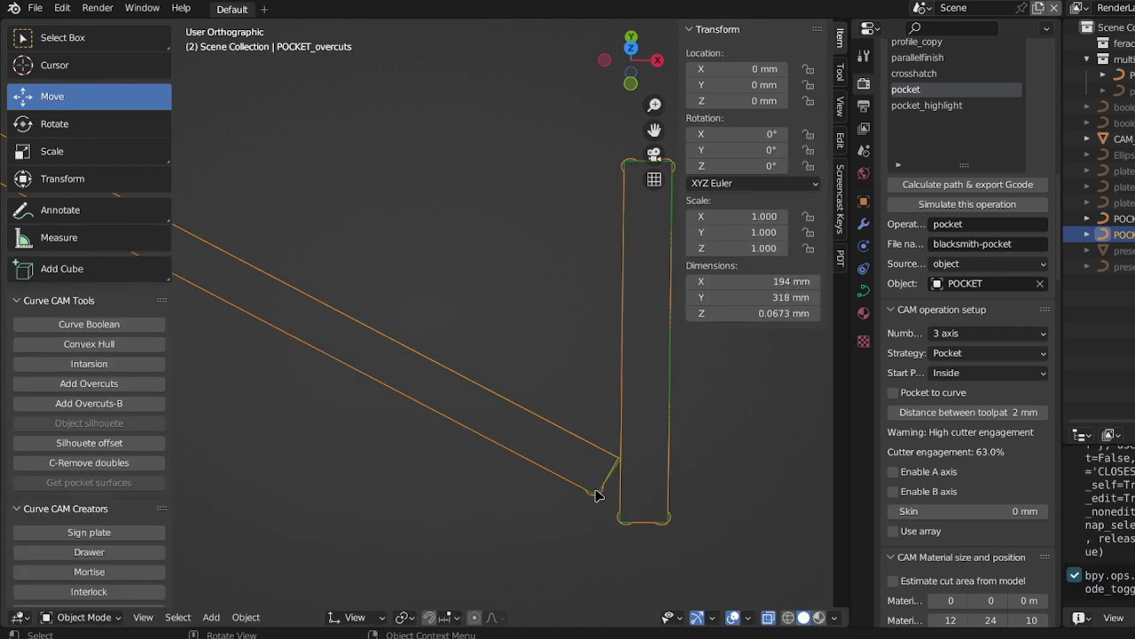
left_click(598, 494)
key("x")
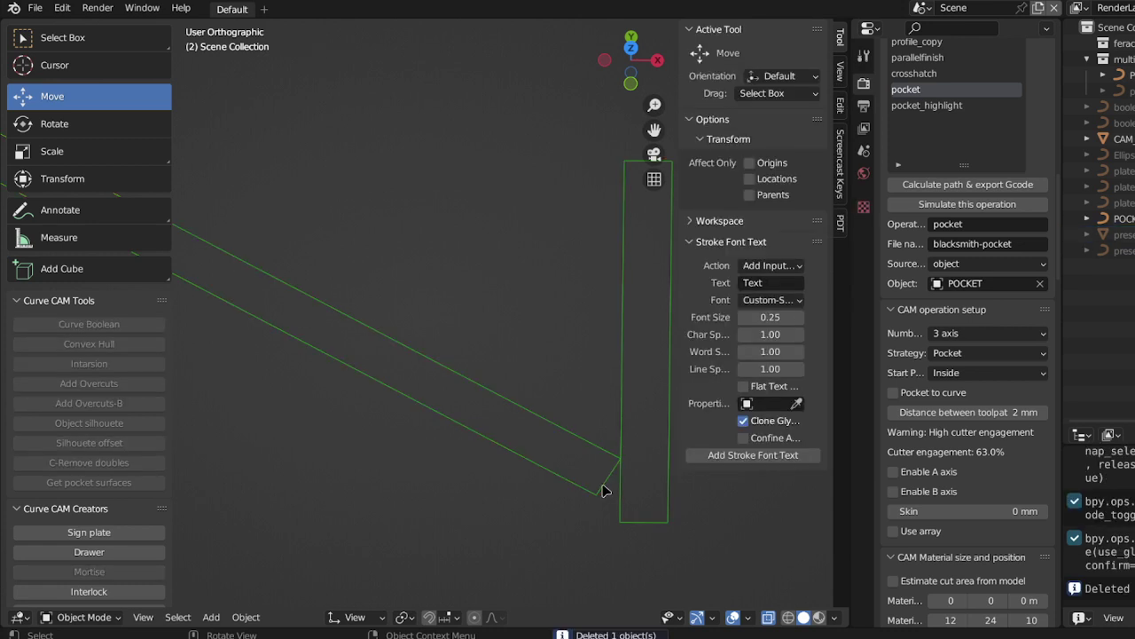
- Select the original POCKET curve and enter Edit Mode on it
left_click(602, 491)
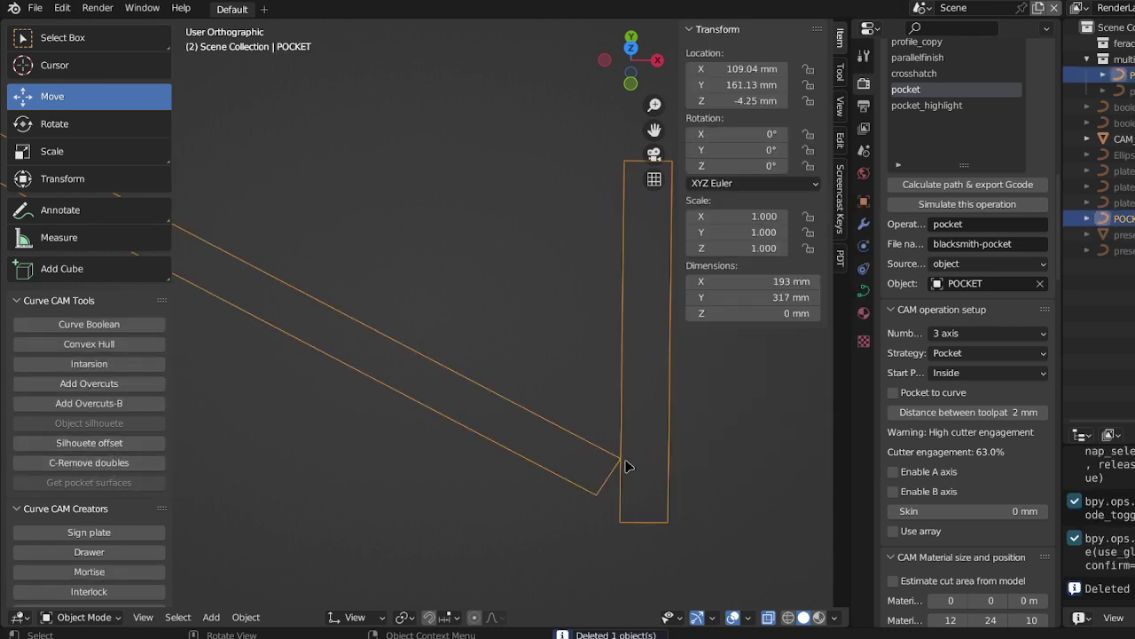
scroll(667, 506, "up", 2)
scroll(500, 393, "down", 2)
scroll(666, 518, "up", 2)
key("Tab")
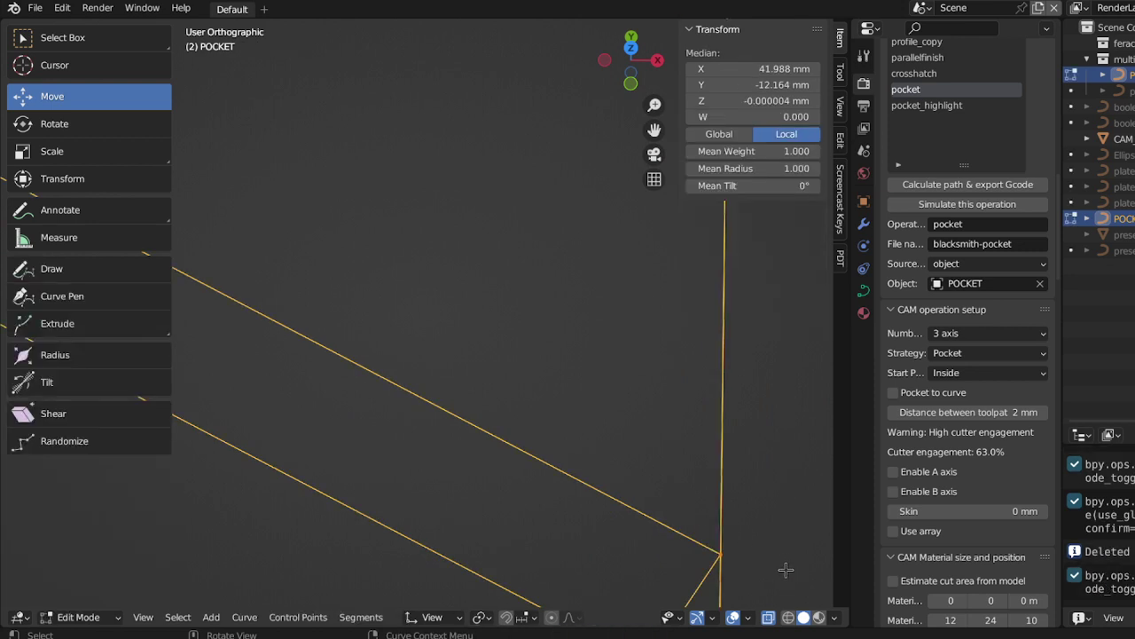
- Select the slot-end corner and lower-left control points, then delete the selected point
left_click(720, 552)
mouse_move(720, 550)
left_mouse_down()
mouse_move(729, 563)
mouse_move(720, 559)
left_mouse_up()
middle_click_drag(719, 559, 655, 372, "shift")
left_click(691, 421)
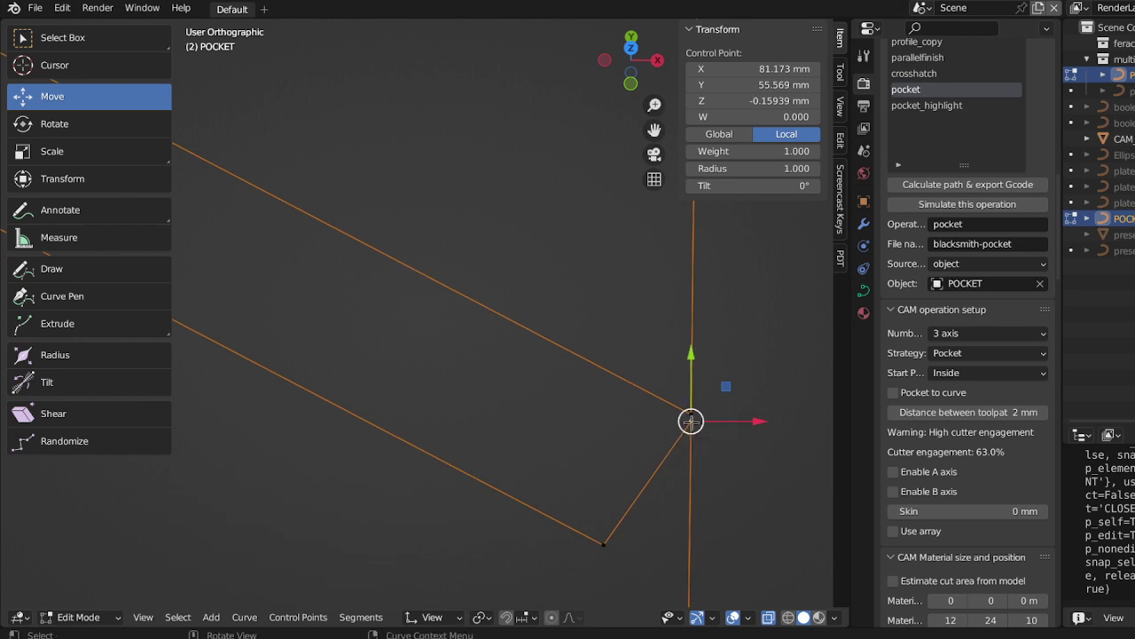
right_click(693, 428)
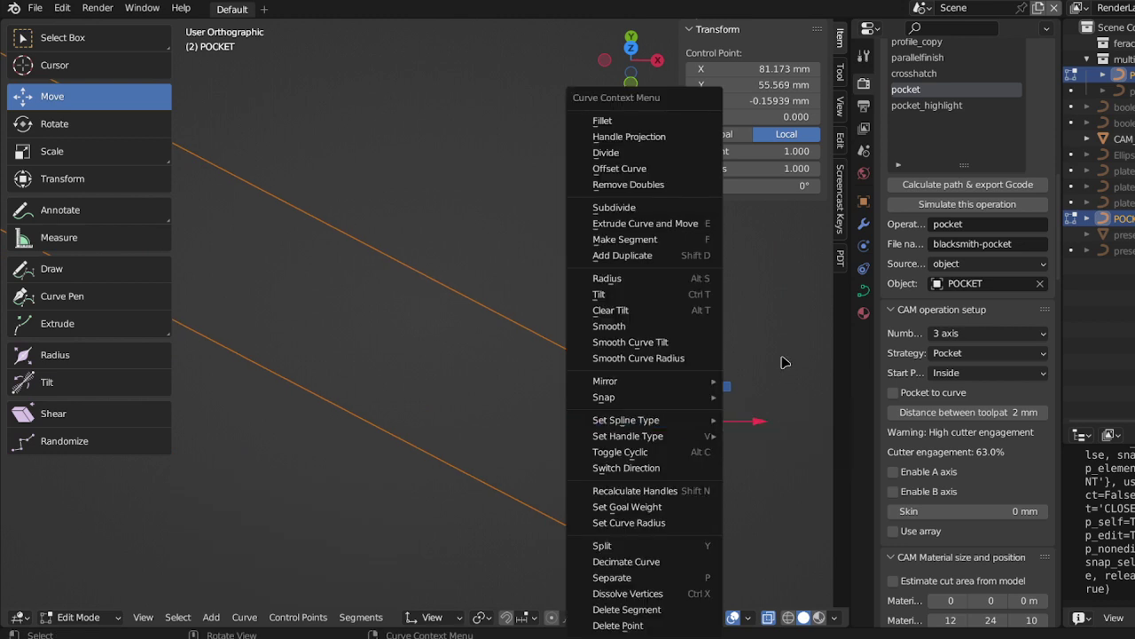
left_click(605, 543, "shift")
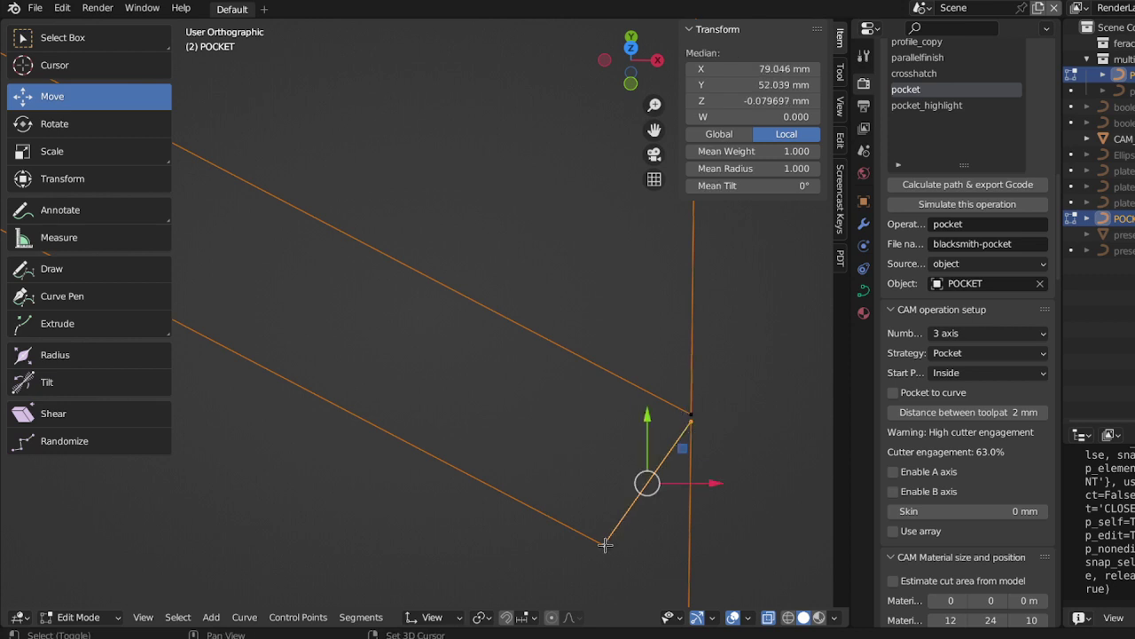
right_click(635, 500)
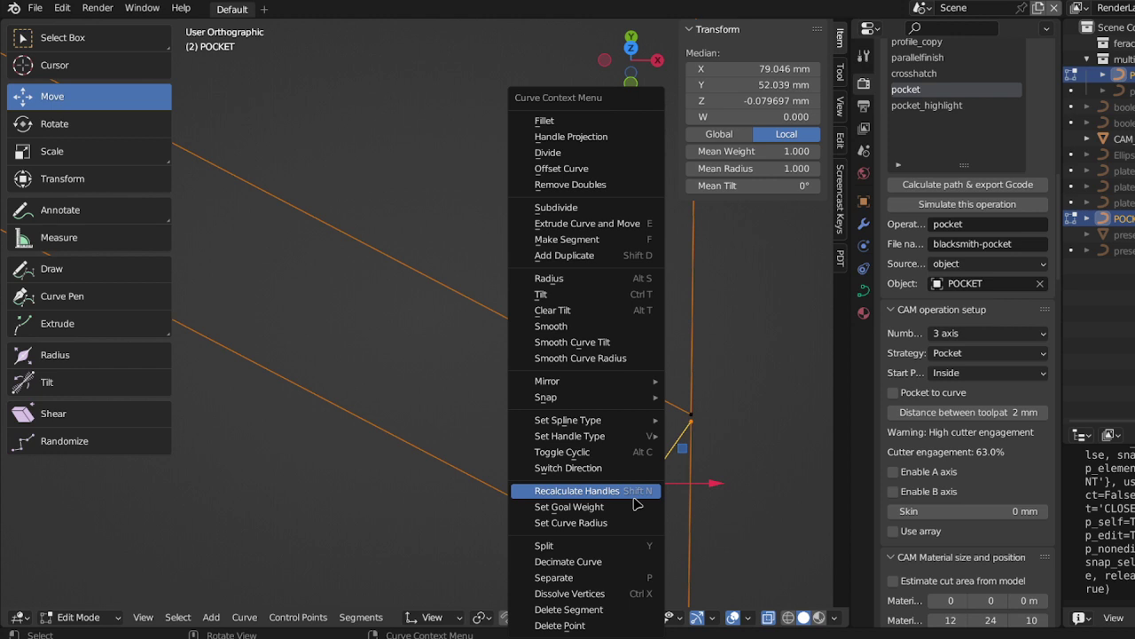
left_click(635, 498)
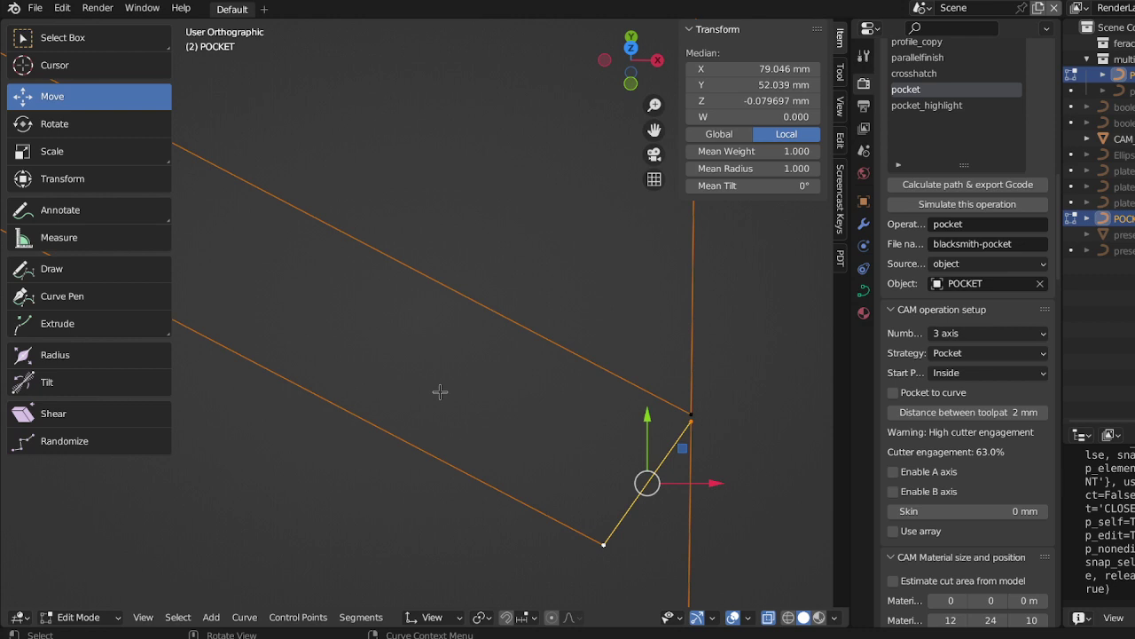
key("x")
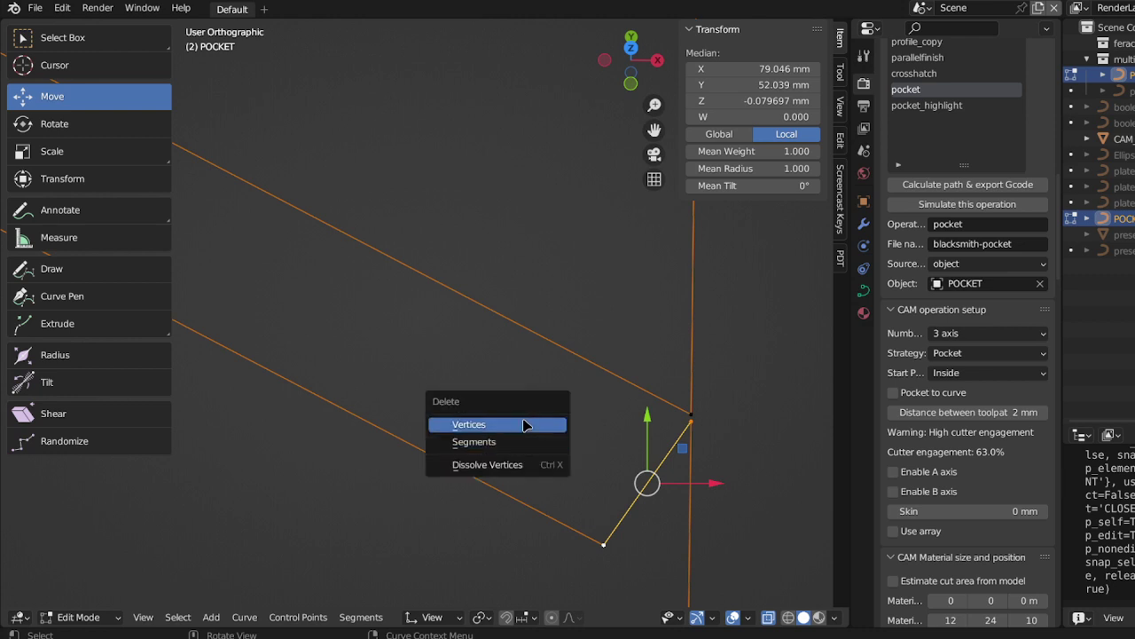
left_click(527, 423)
scroll(627, 435, "down", 3)
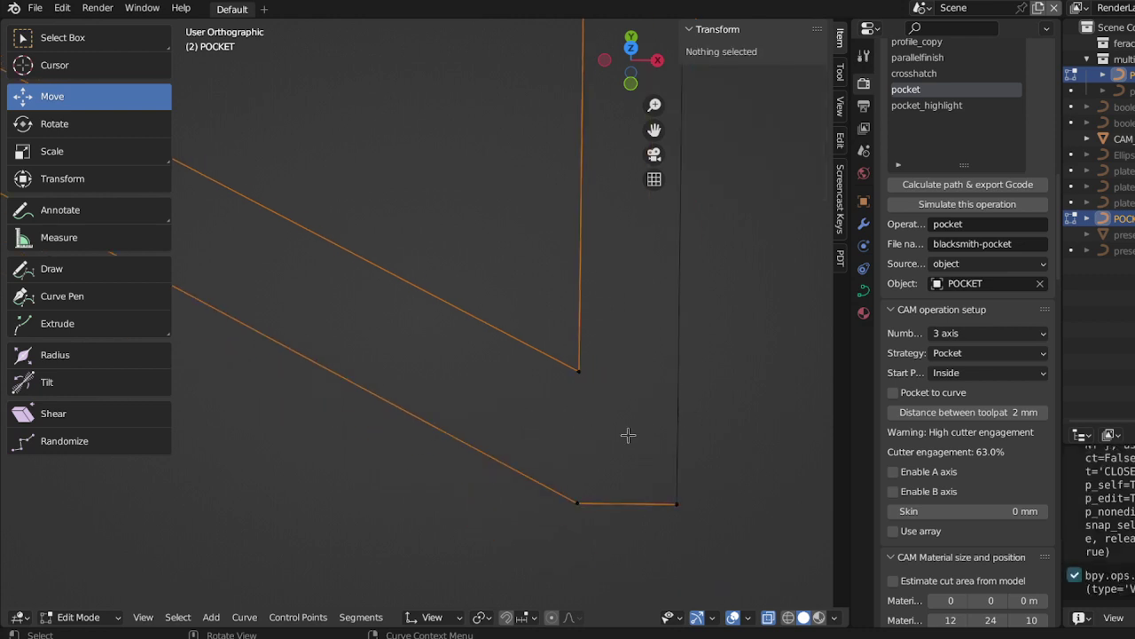
- Undo the point deletion, delete only the diagonal segment instead, and select the junction vertex
key("ctrl+z")
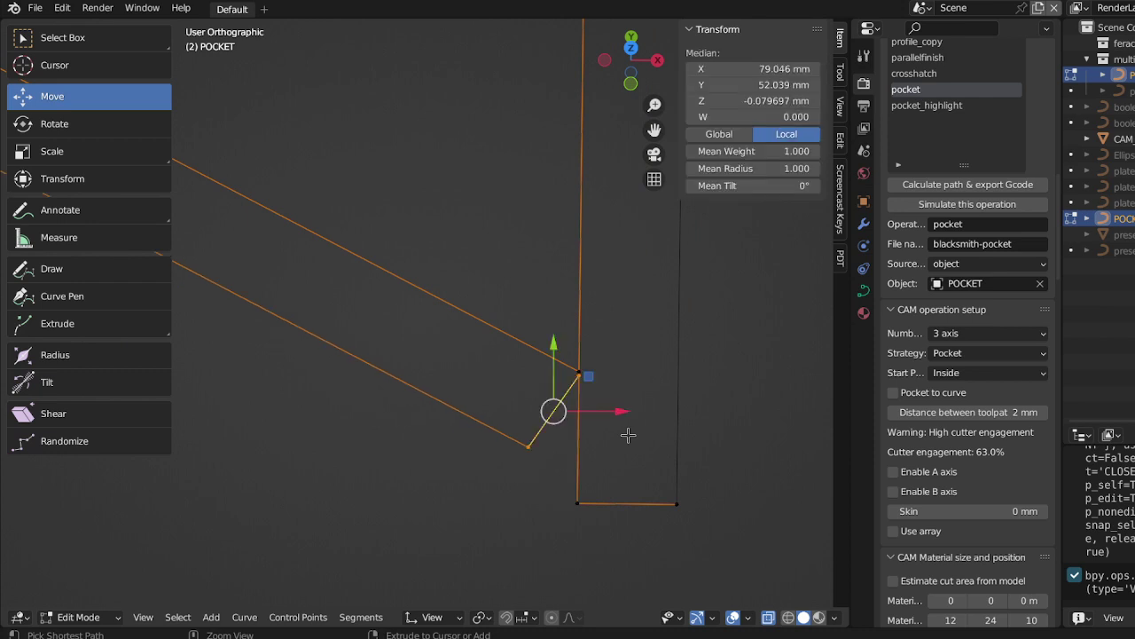
right_click(561, 413)
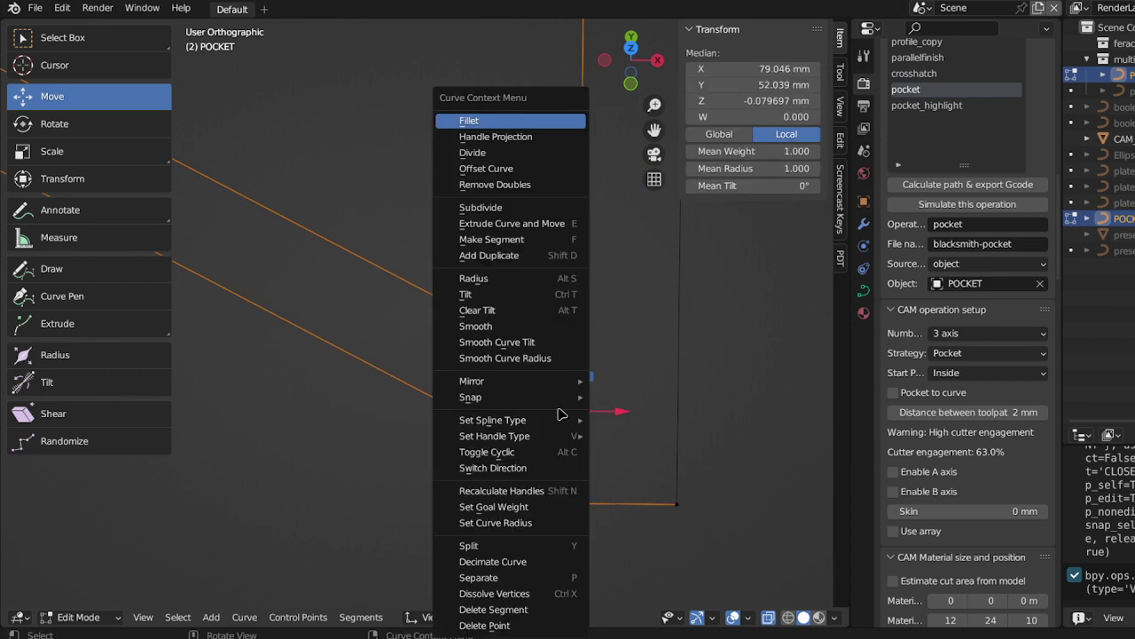
key("Escape")
key("x")
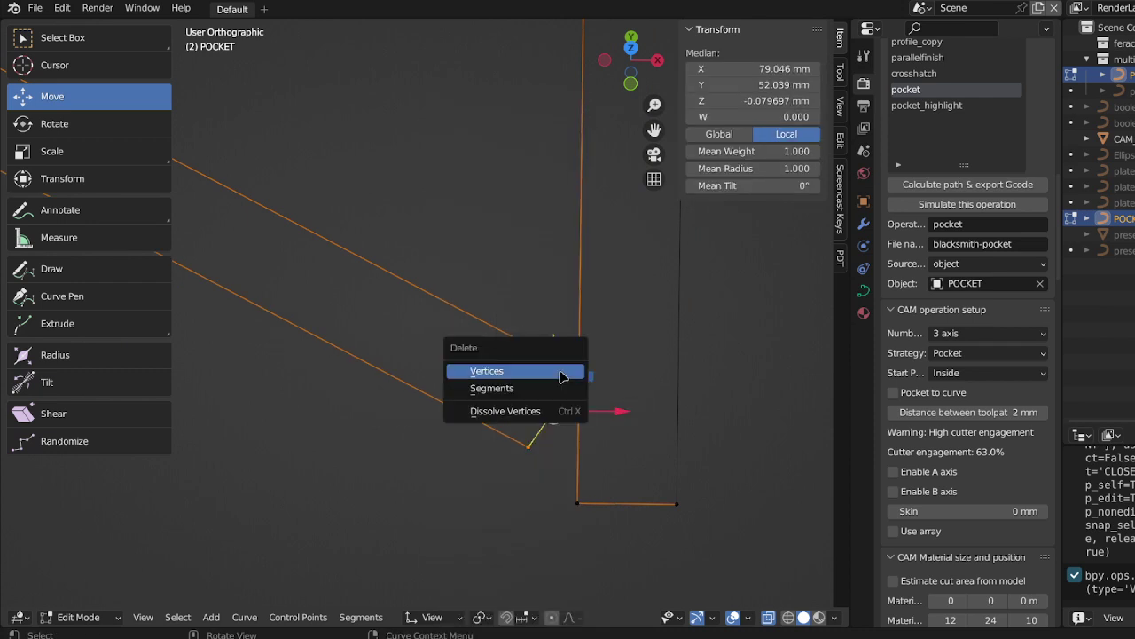
left_click(511, 387)
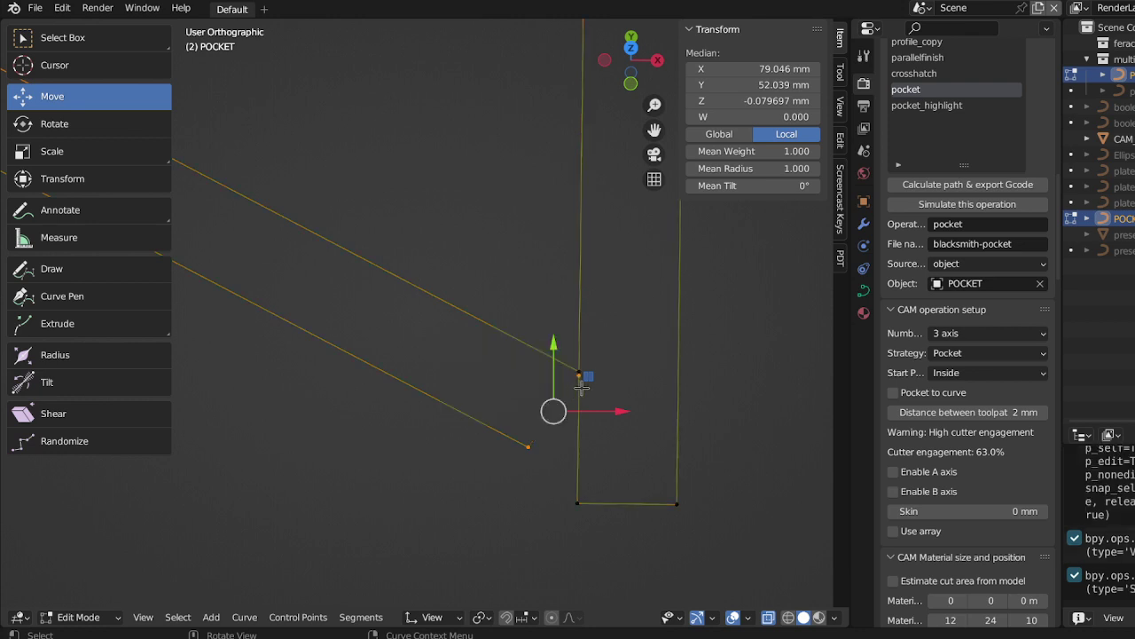
scroll(581, 388, "up", 3)
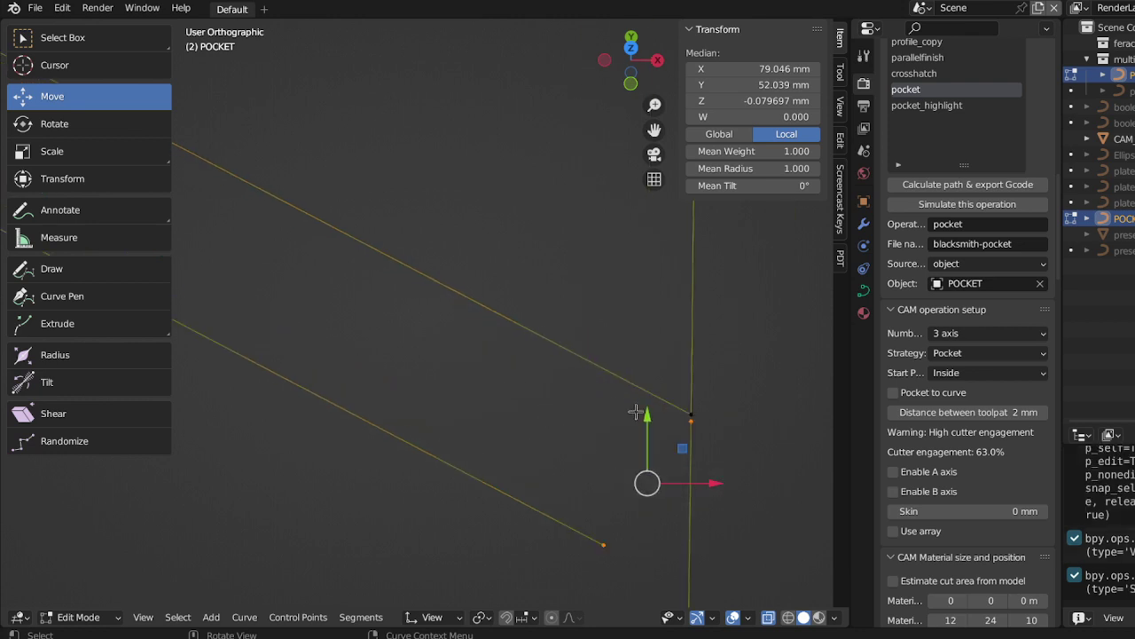
left_click(691, 413)
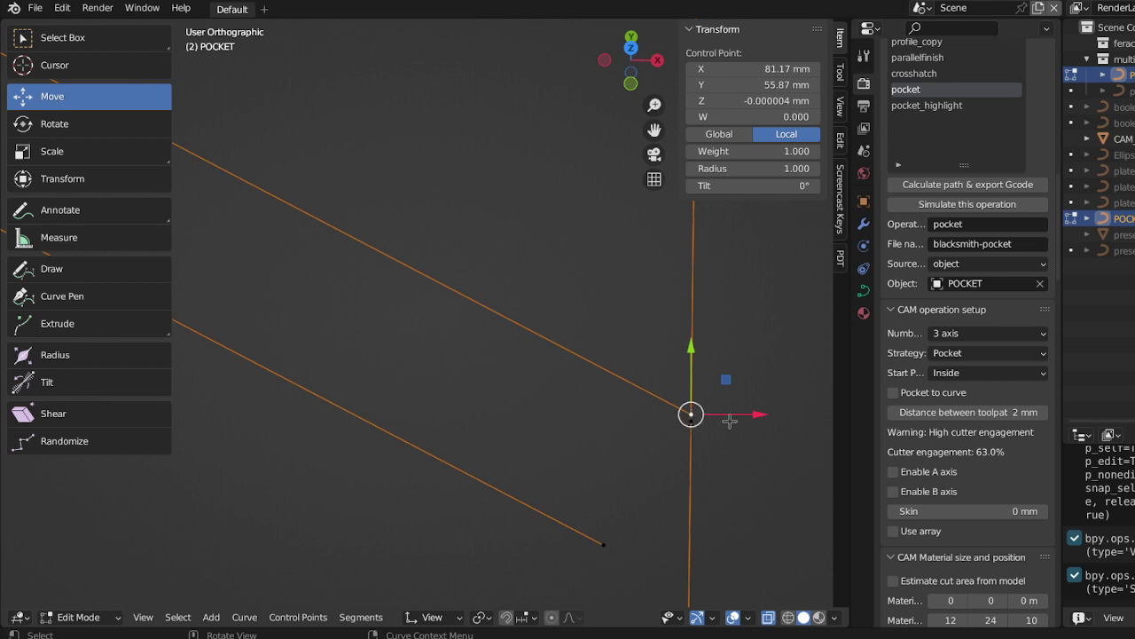
- Add the left edge's top point to the selection and subdivide that edge with a new point
scroll(692, 414, "down", 8)
scroll(693, 414, "down", 3)
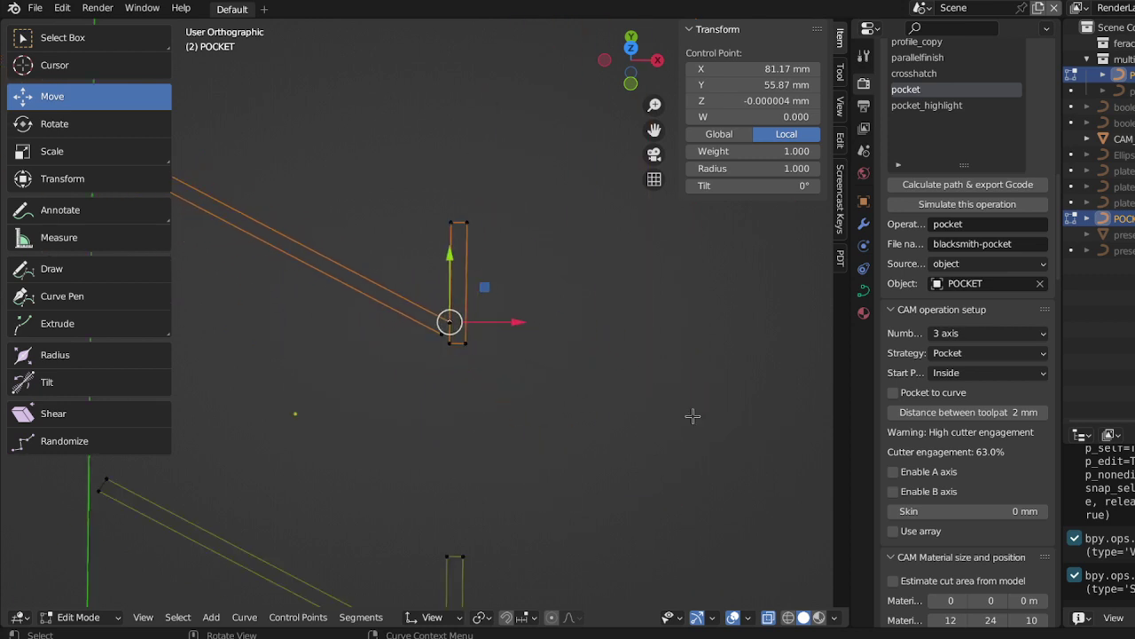
scroll(470, 372, "up", 5)
scroll(470, 372, "up", 4)
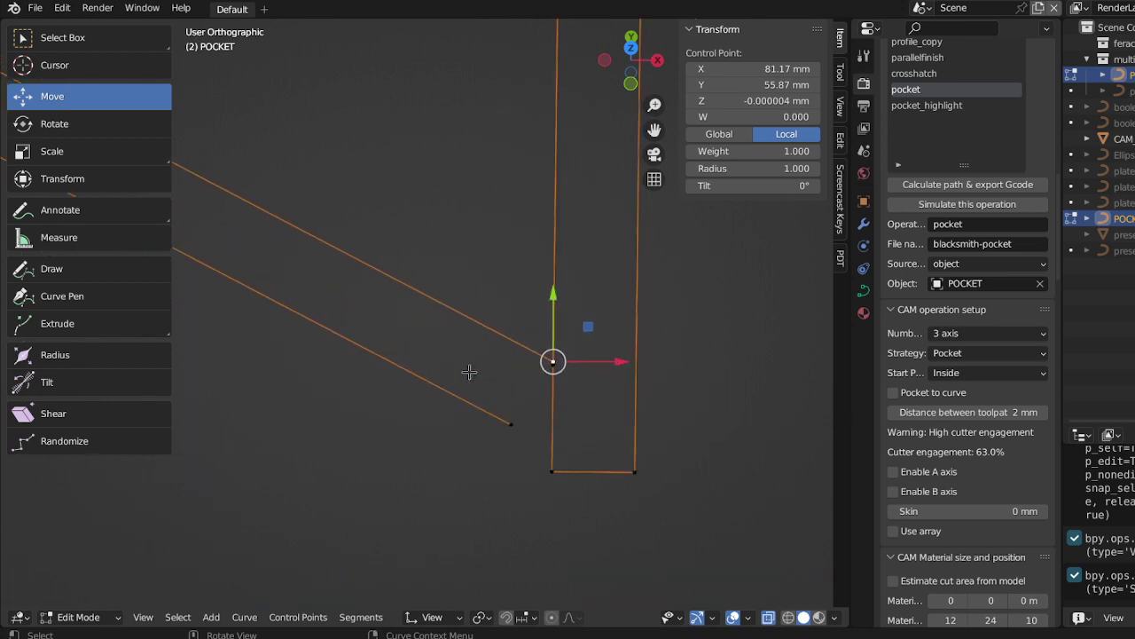
scroll(509, 375, "up", 2)
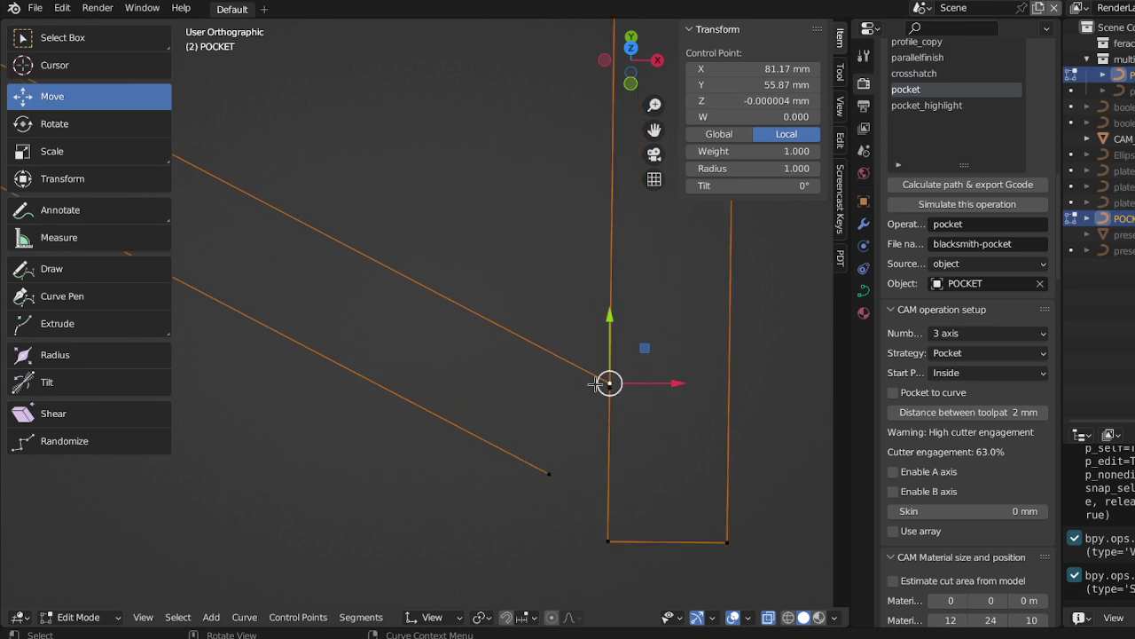
scroll(648, 392, "down", 4)
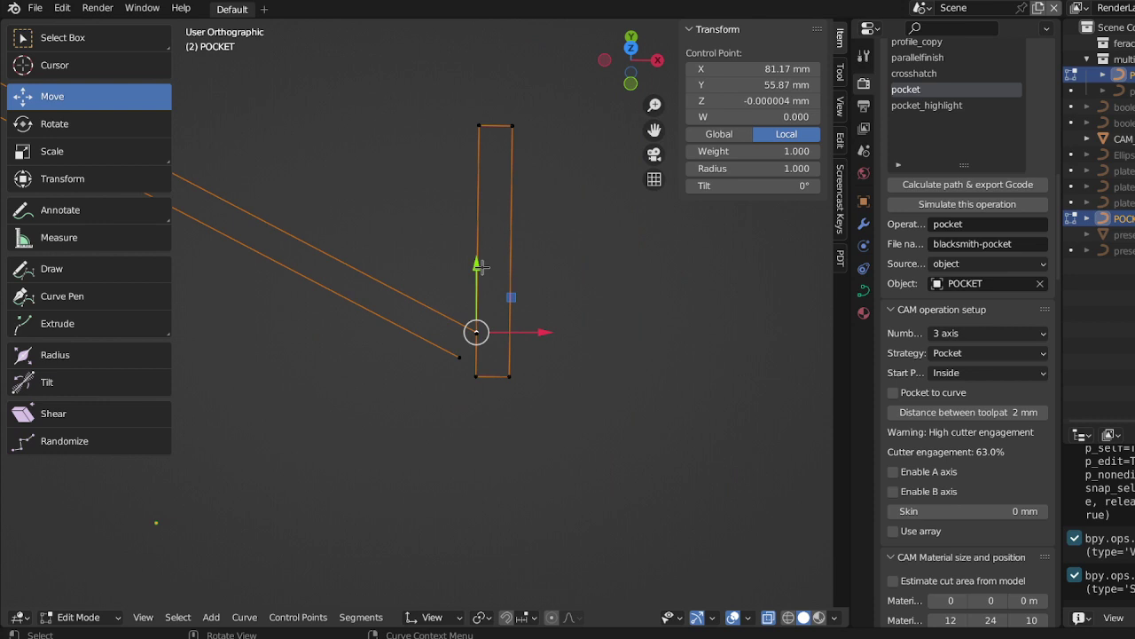
scroll(482, 271, "up", 2)
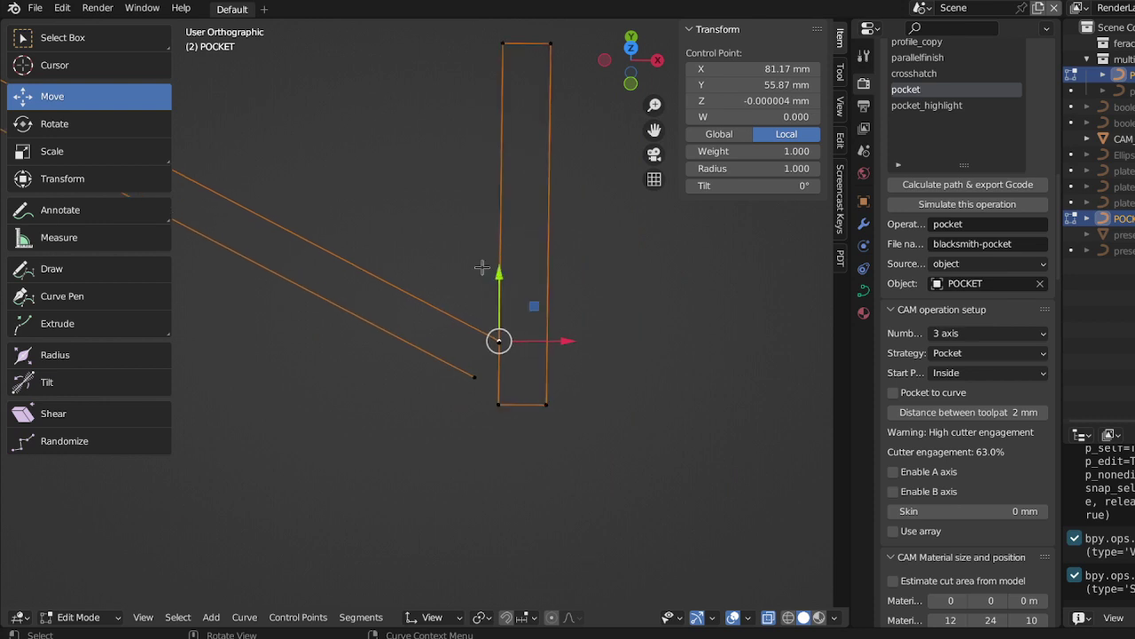
left_click(502, 42, "shift")
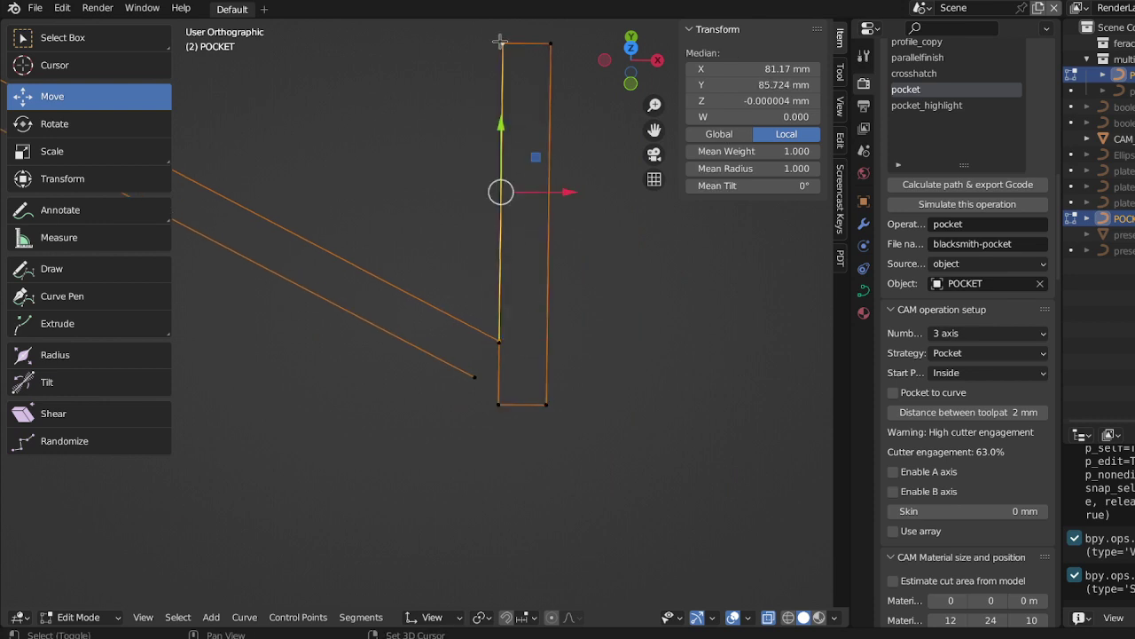
right_click(497, 228)
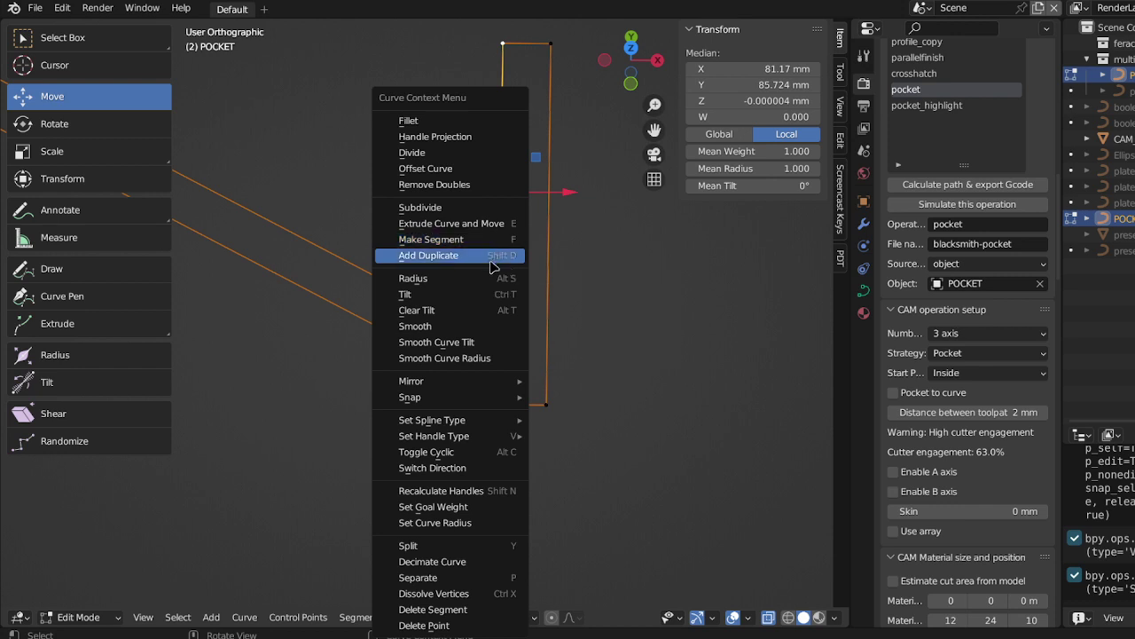
left_click(500, 207)
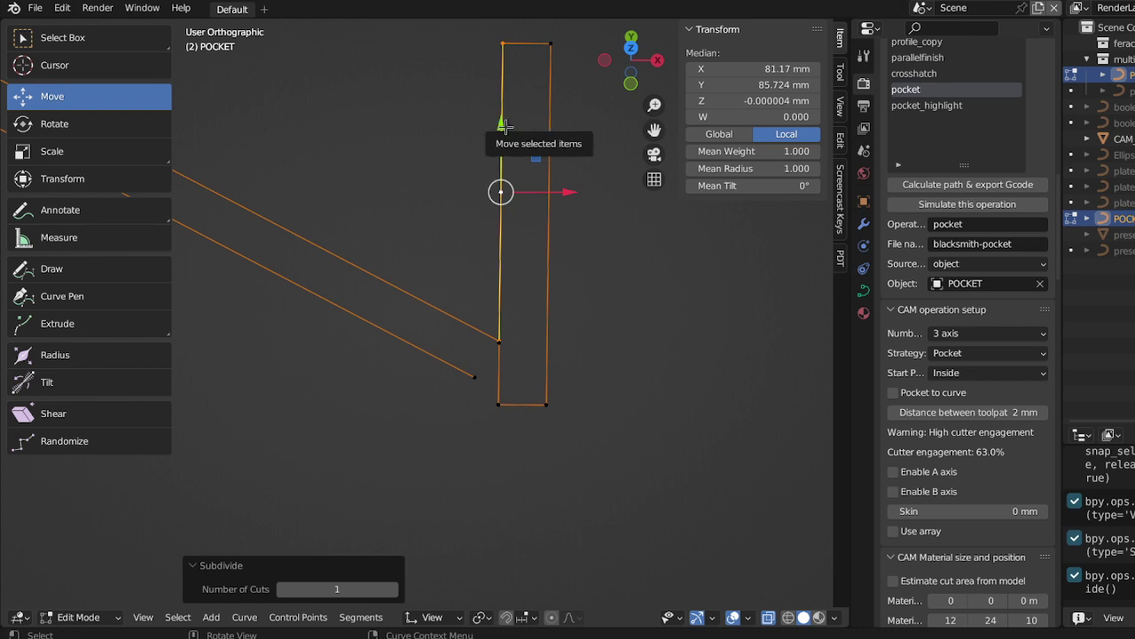
- Move the new point down about 24 mm and nudge it onto the slanted slot's edge
mouse_move(501, 122)
left_mouse_down()
mouse_move(497, 184)
mouse_move(497, 133)
left_mouse_up()
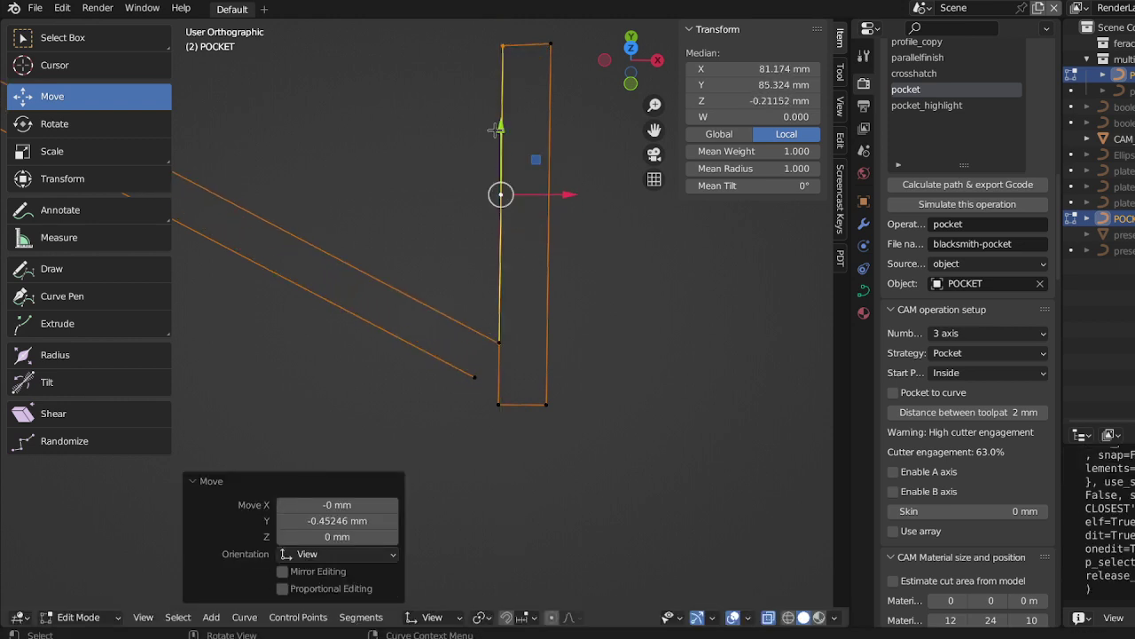
left_click(588, 264)
left_click(501, 193)
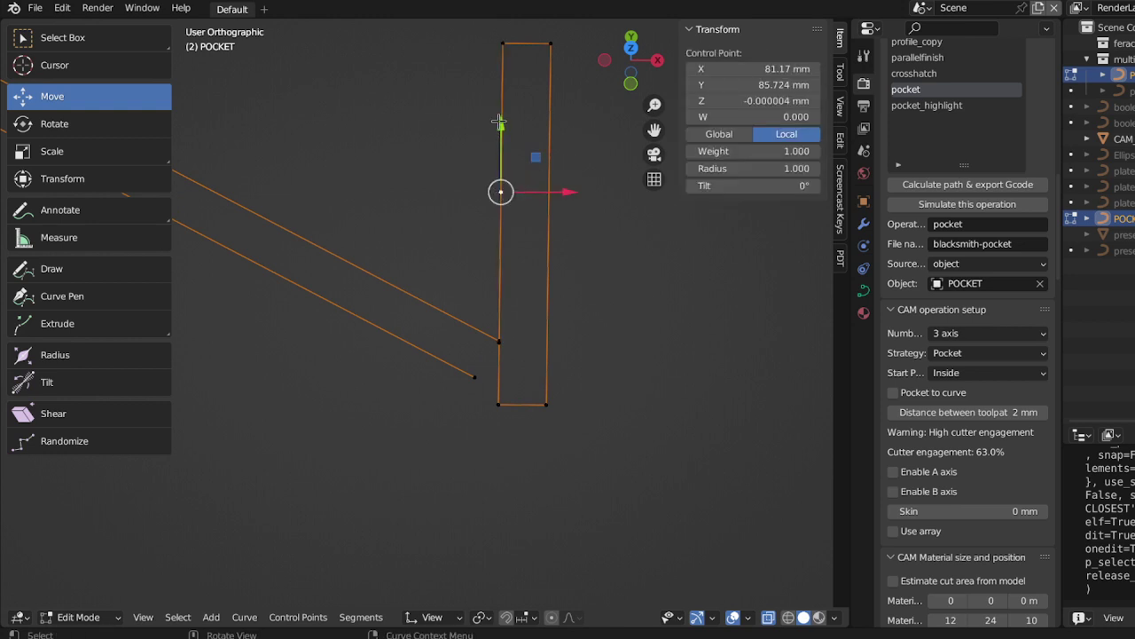
left_click_drag(500, 129, 483, 261)
scroll(563, 386, "up", 4)
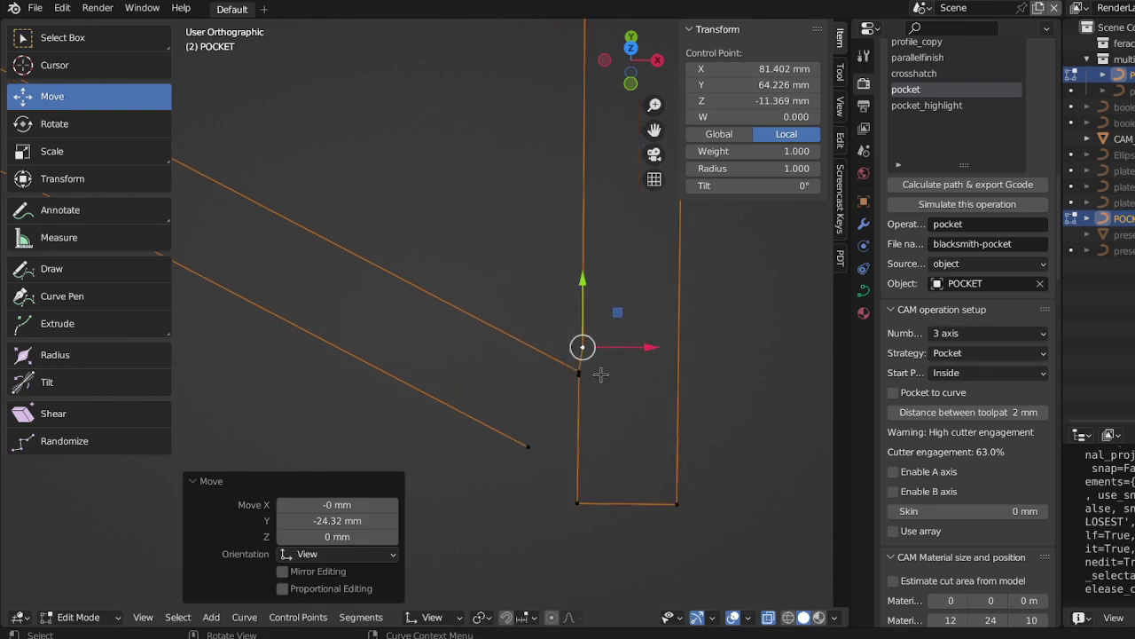
left_click_drag(649, 346, 616, 378)
middle_click_drag(615, 378, 603, 324, "shift")
left_click_drag(616, 312, 614, 358)
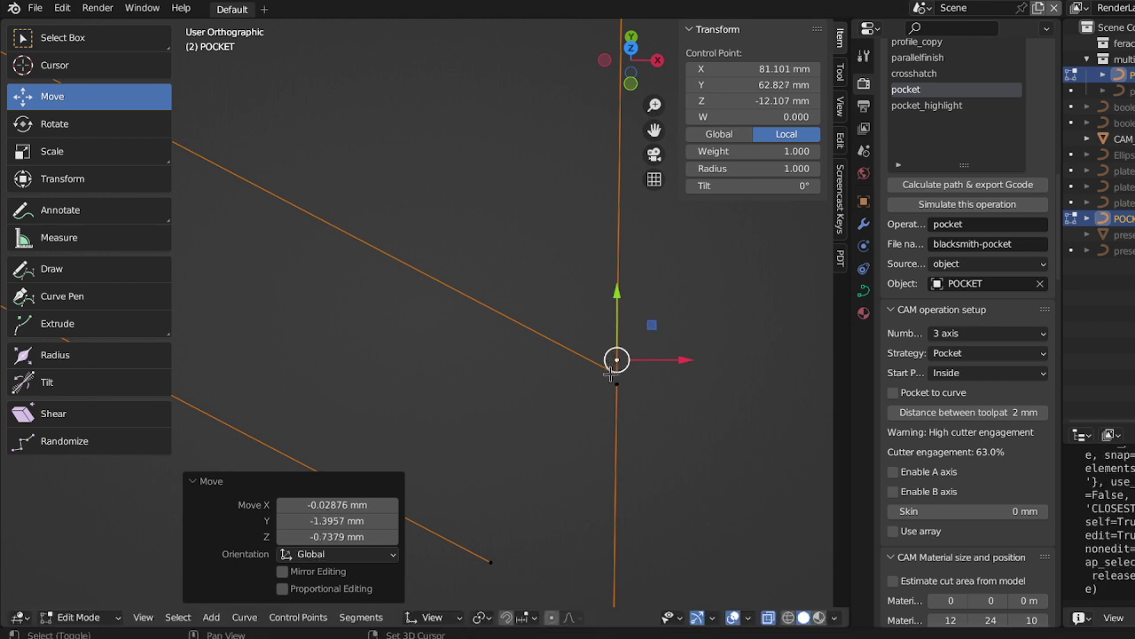
- Break the segment between the selected points and join the slanted slot's lower endpoint with F
left_click(633, 384, "shift")
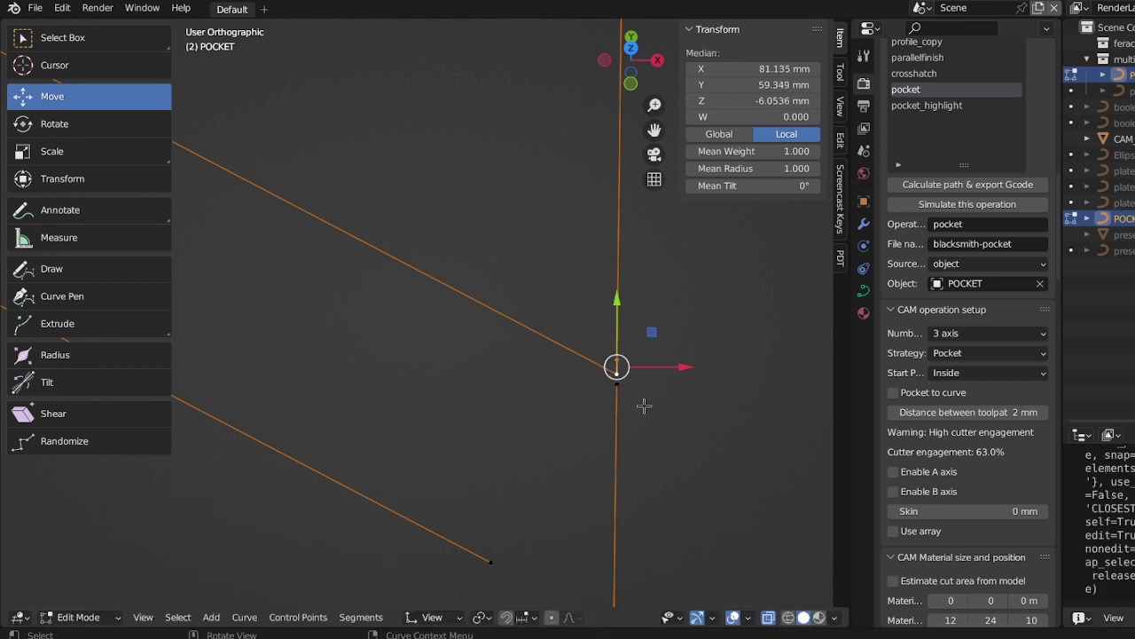
key("x")
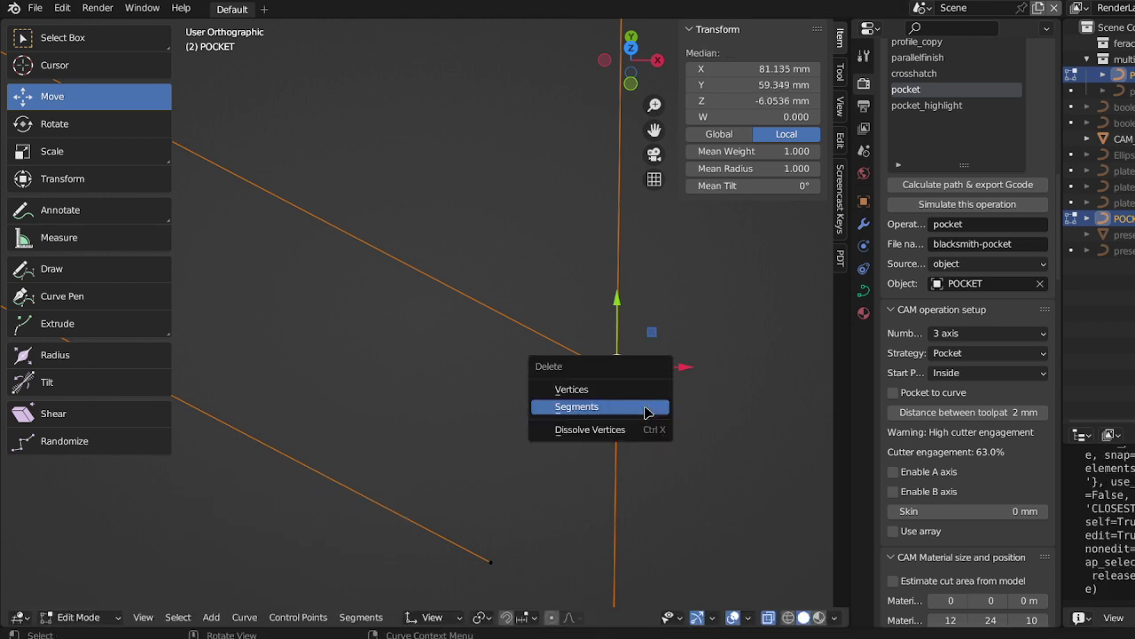
left_click(647, 407)
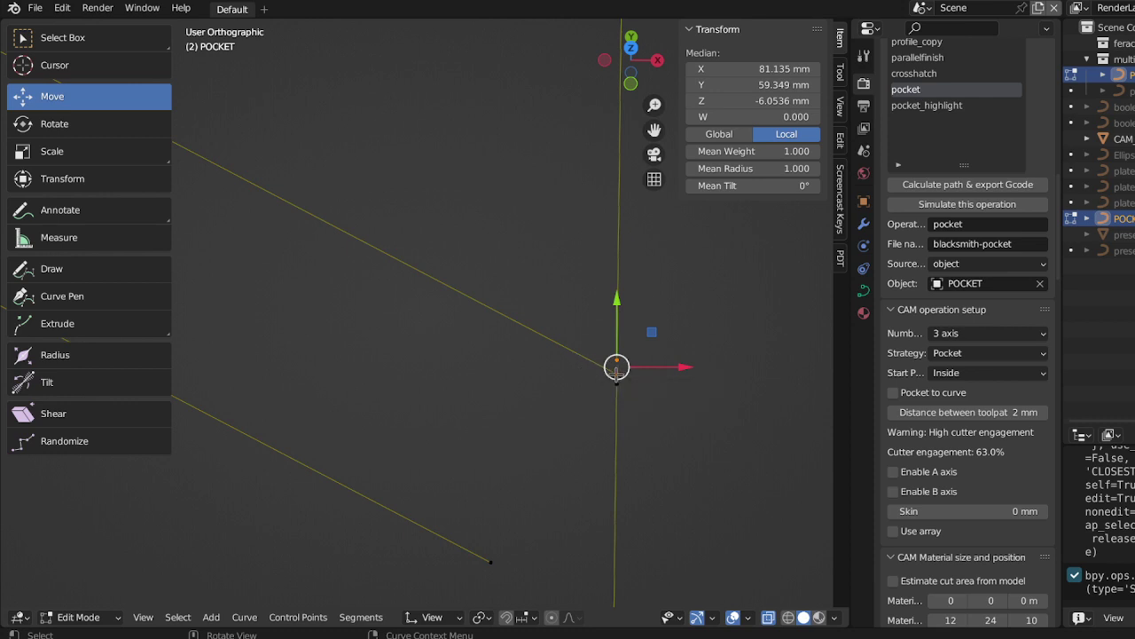
left_click(491, 562, "shift")
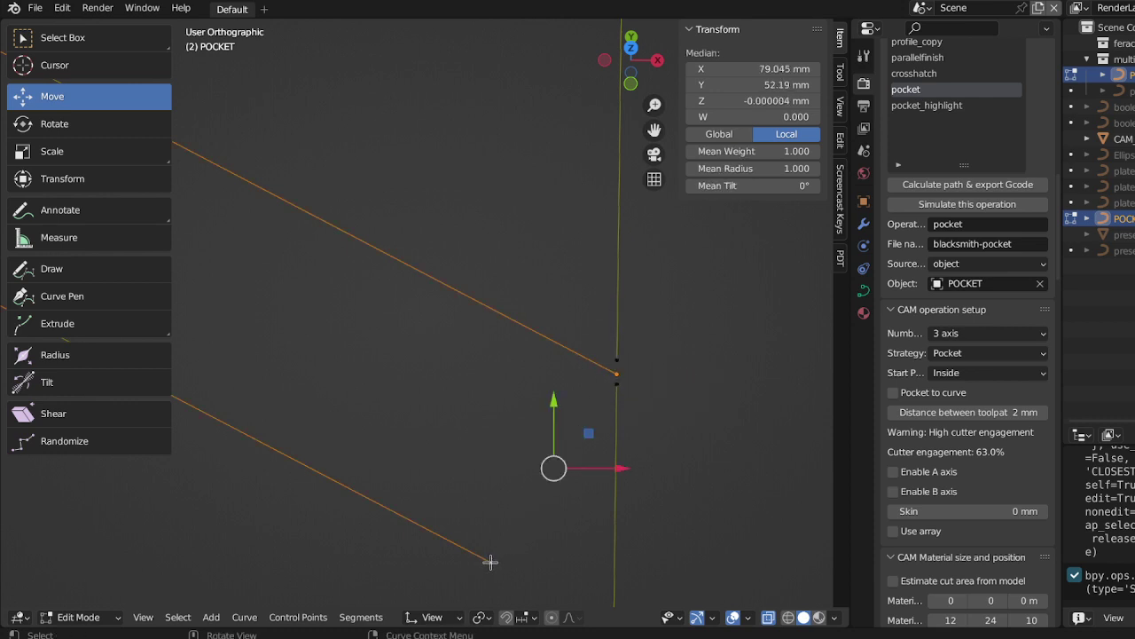
key("f")
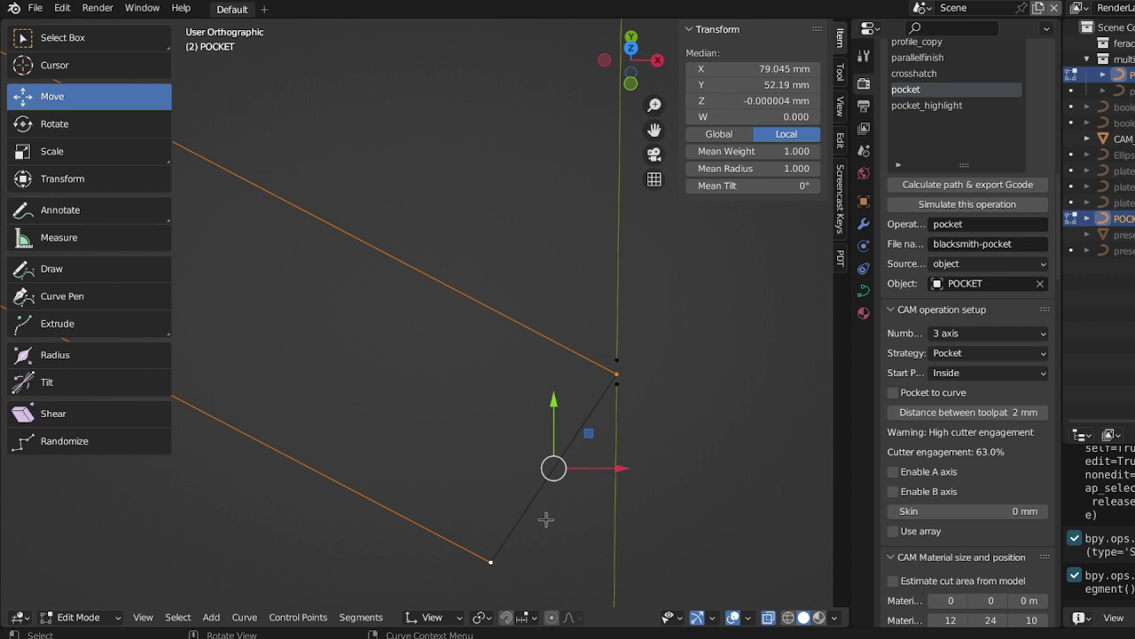
- Adjust the junction endpoint to about X 81.1, Y 55.6 mm, then clear the selection
left_click(617, 376)
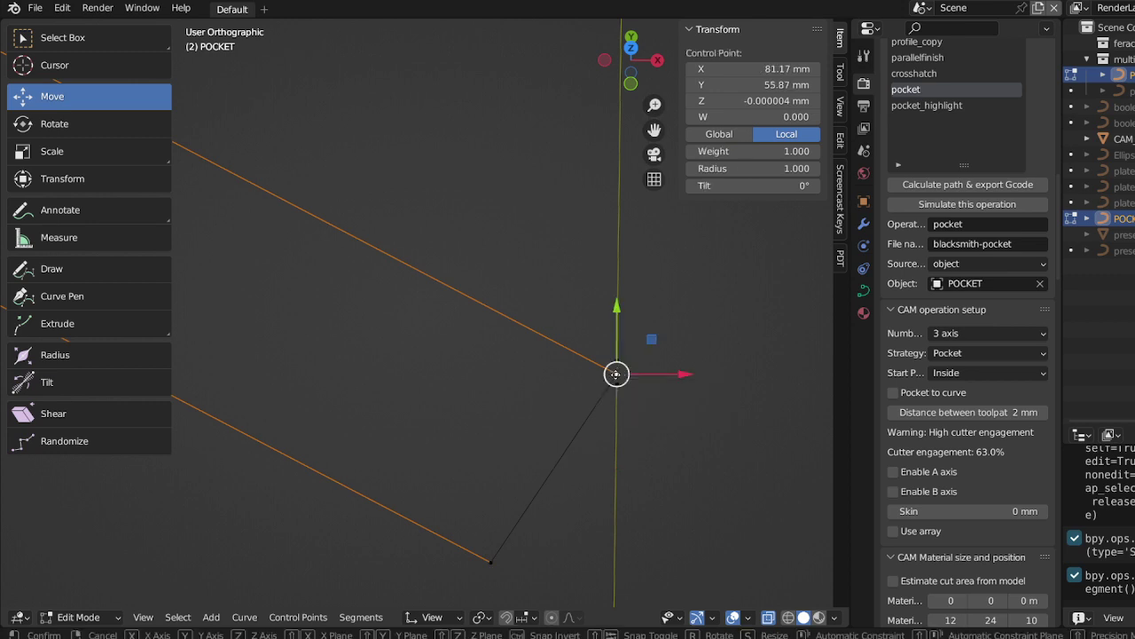
key("g")
left_click(619, 383)
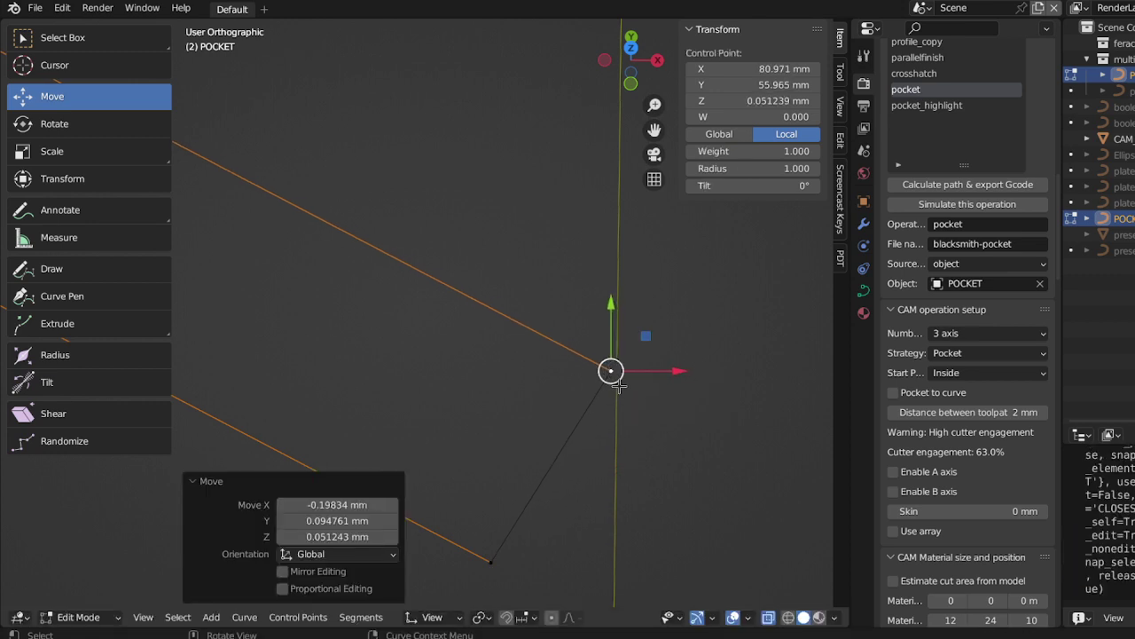
left_click(619, 359, "shift")
left_click(619, 367, "shift")
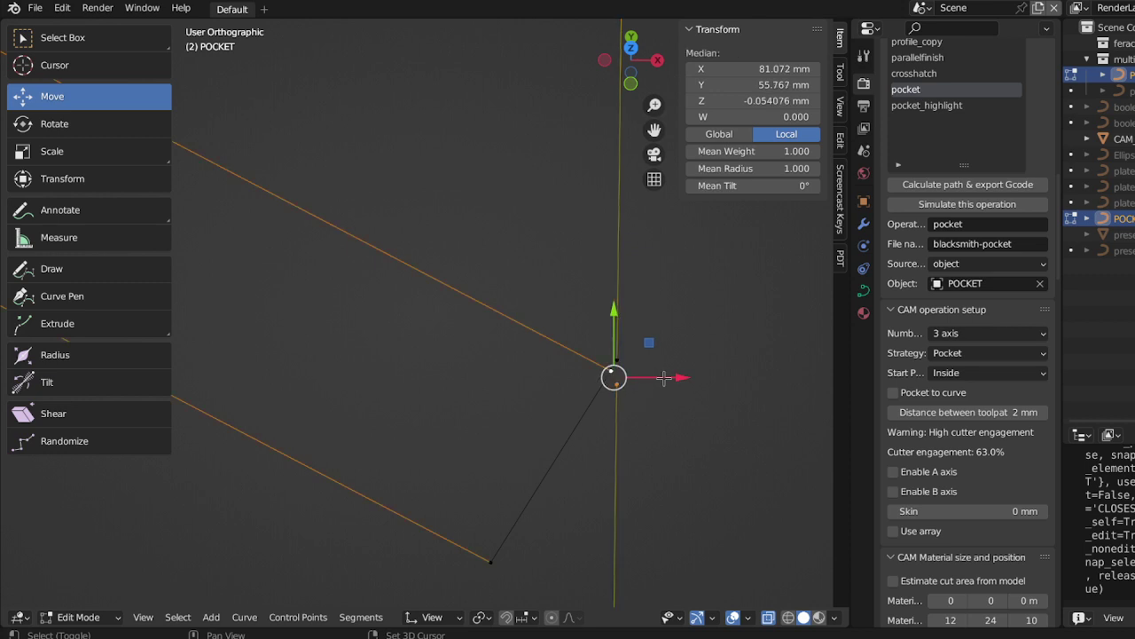
left_click(620, 362, "shift")
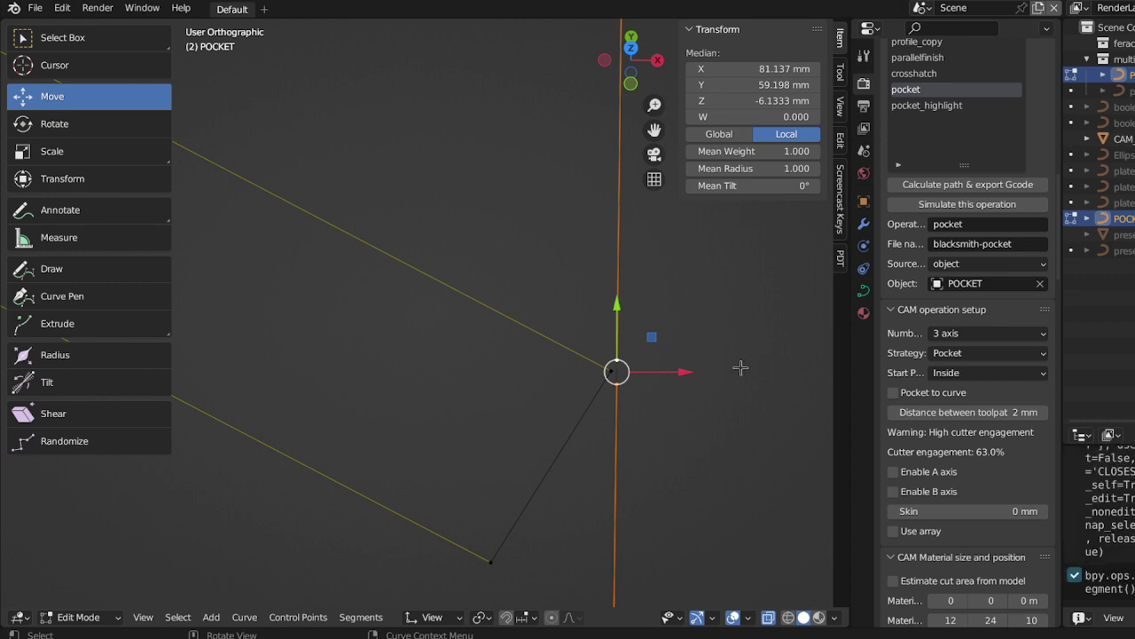
left_click(736, 369)
scroll(702, 364, "down", 4)
scroll(703, 364, "down", 4)
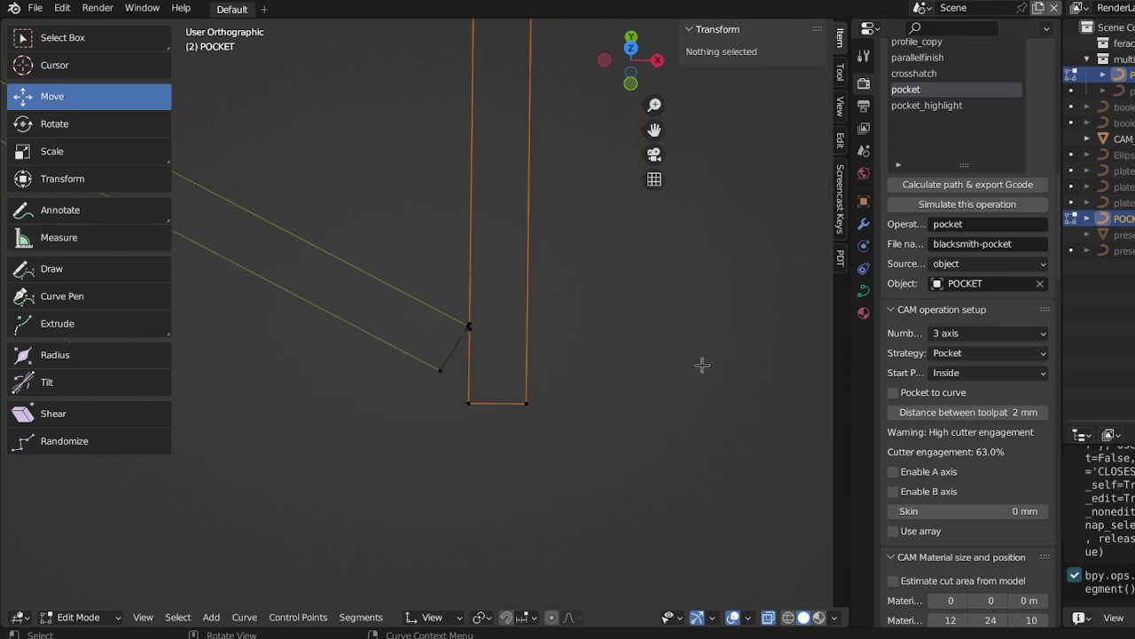
- Delete the old overcut curve and regenerate Add Overcuts-B dog-bones from the POCKET curve
key("Tab")
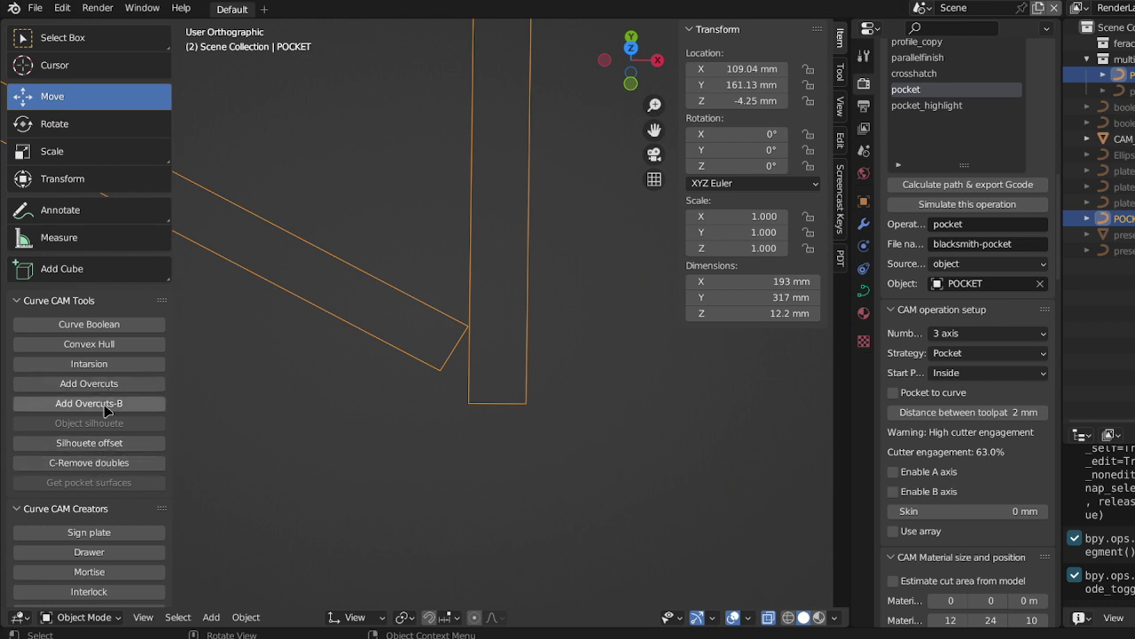
left_click(89, 403)
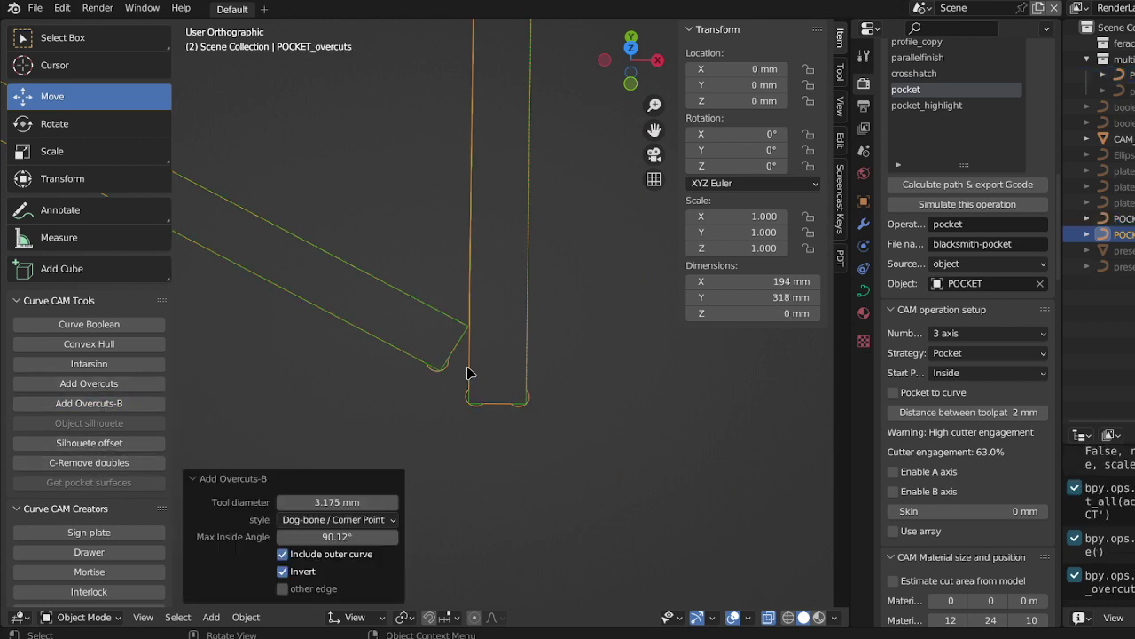
scroll(470, 374, "up", 4)
scroll(470, 373, "up", 3)
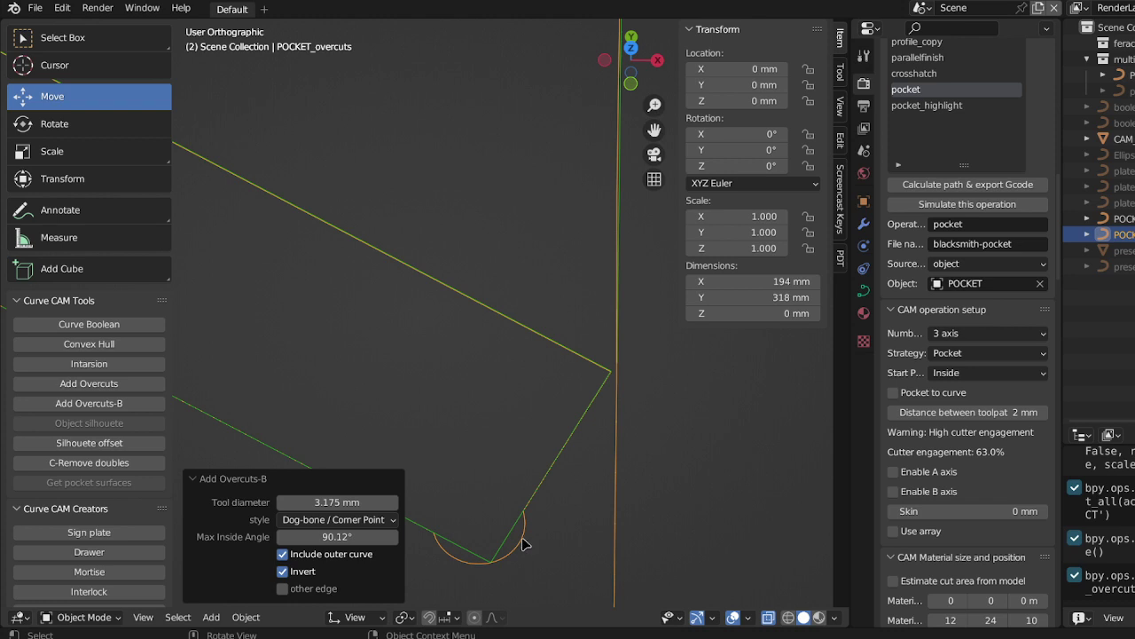
scroll(524, 543, "down", 5)
scroll(523, 544, "up", 2)
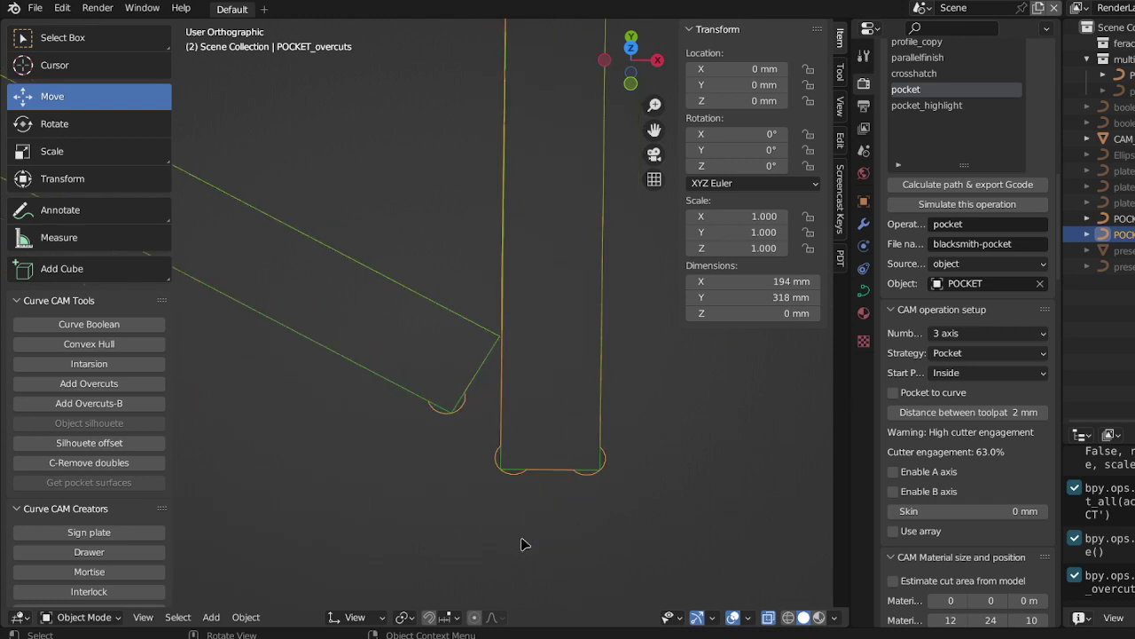
key("Delete")
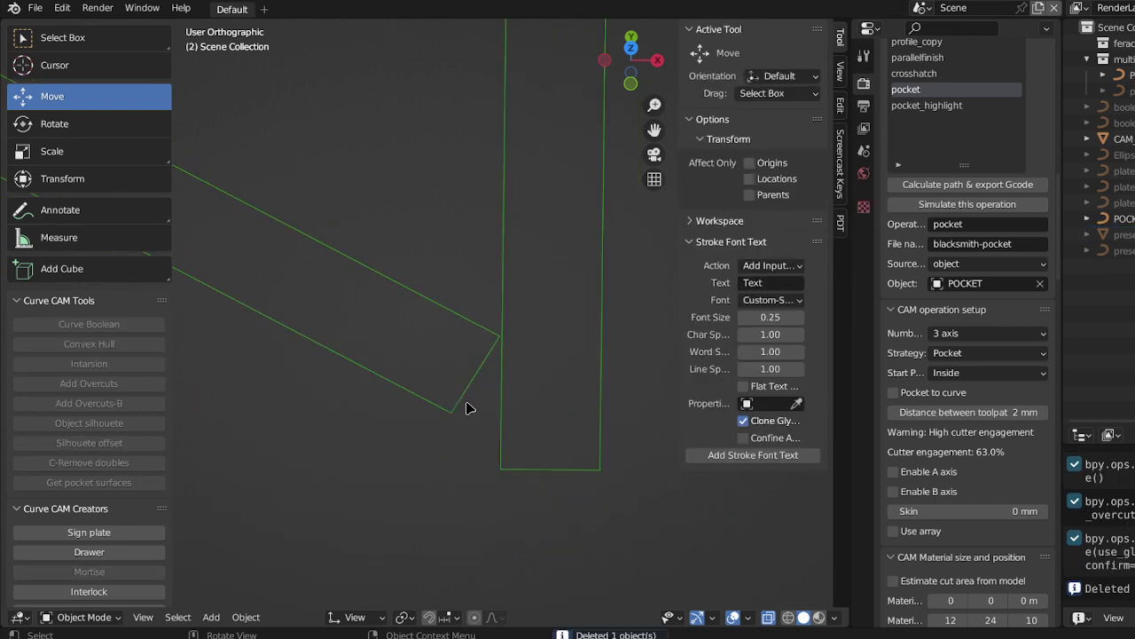
left_click(459, 407)
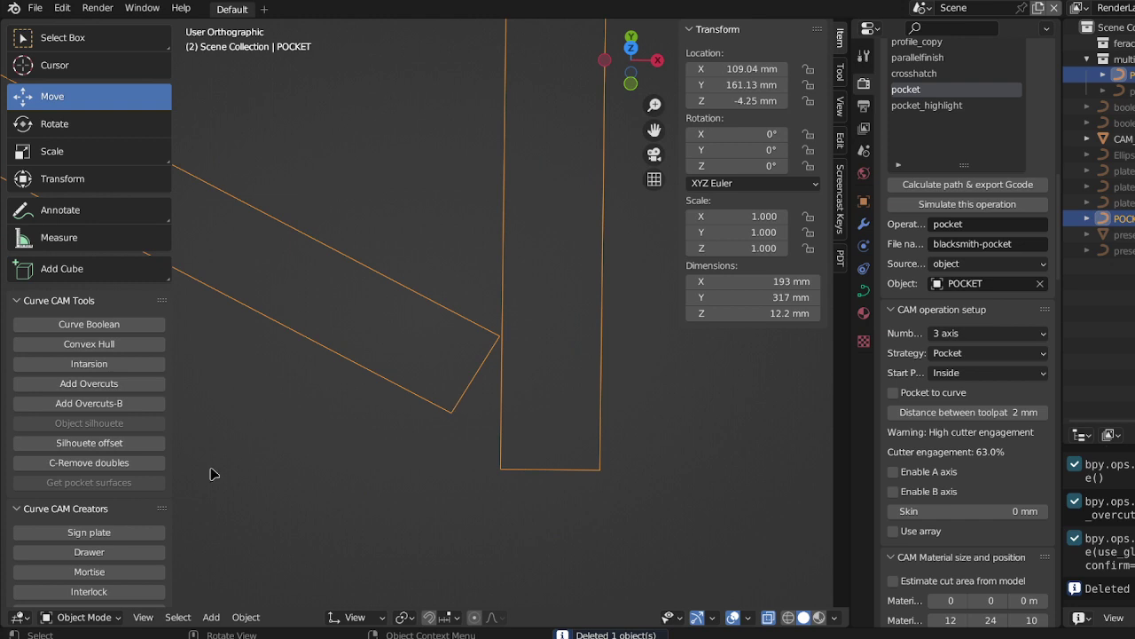
left_click(104, 405)
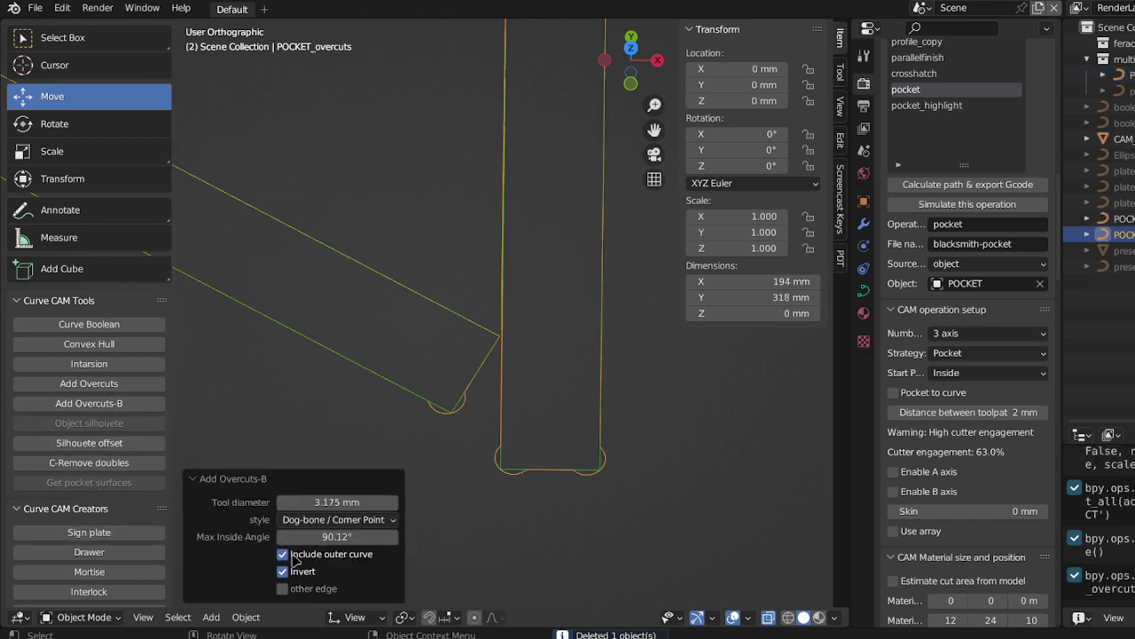
- Set Max Inside Angle to 91.56° so the upper junction corner also gets a bone
left_click(284, 538)
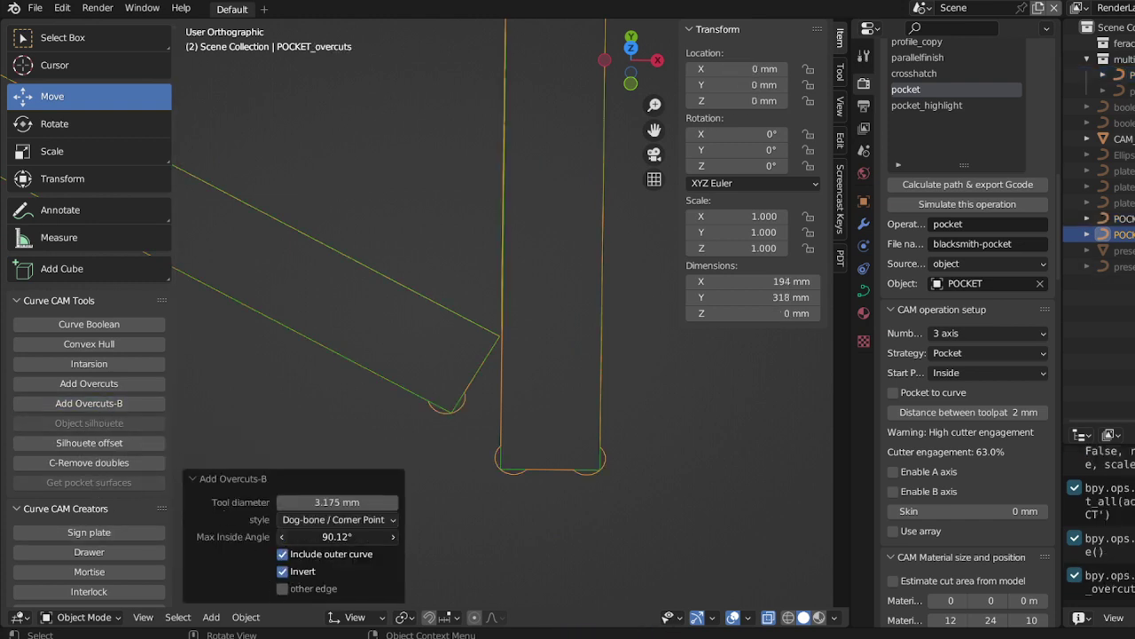
left_click(284, 537)
left_click(283, 537)
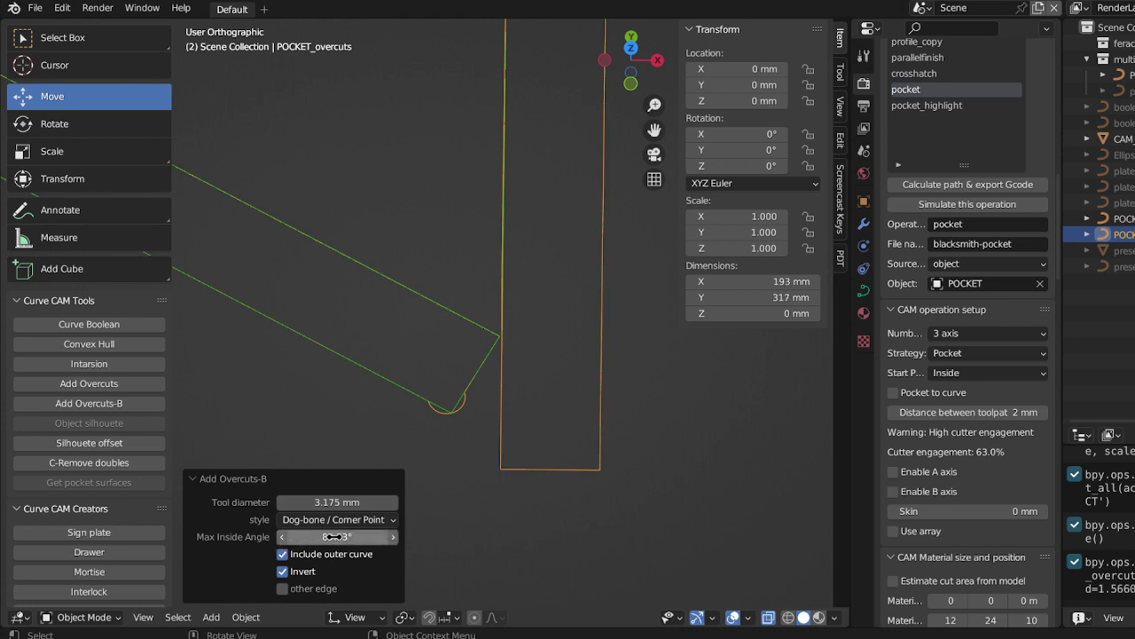
left_click(394, 537)
left_click(394, 537)
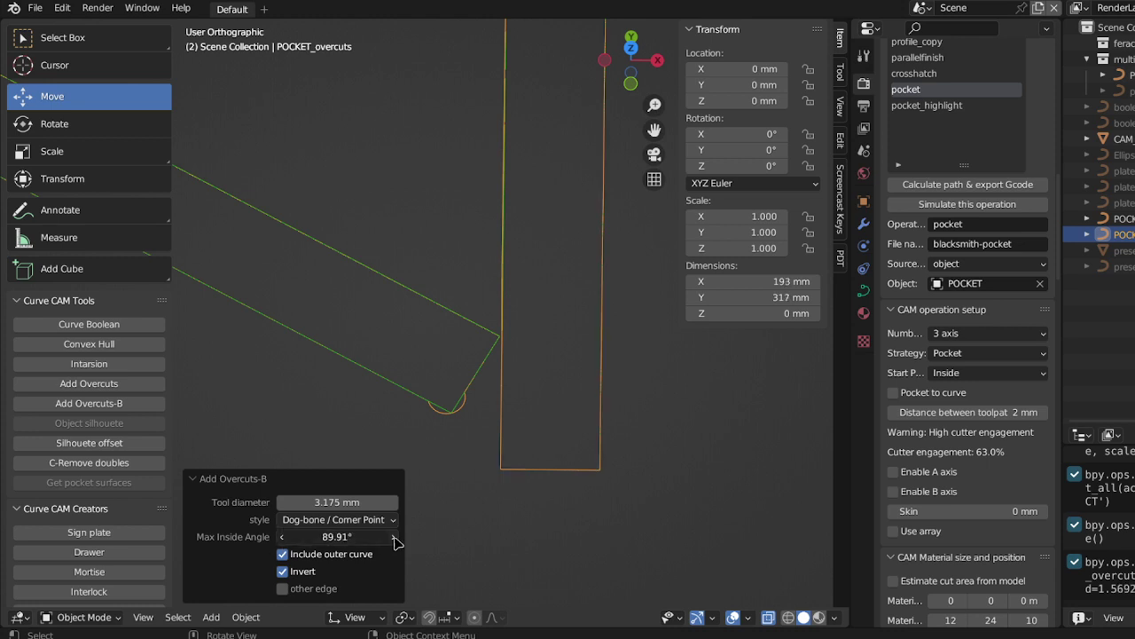
left_click(394, 537)
left_click(394, 537)
left_click(394, 538)
left_click(394, 538)
left_click(394, 538)
left_click(394, 538)
left_click(393, 538)
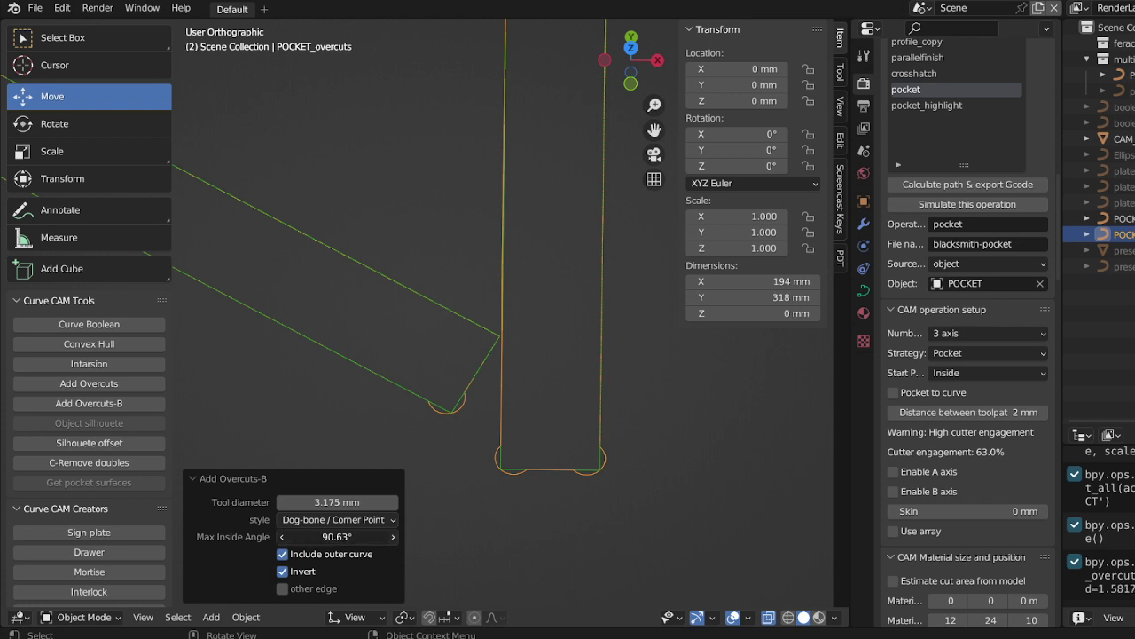
left_click(394, 538)
left_click(394, 538)
left_click(394, 537)
left_click(394, 537)
left_click(394, 538)
left_click(394, 538)
left_click(394, 537)
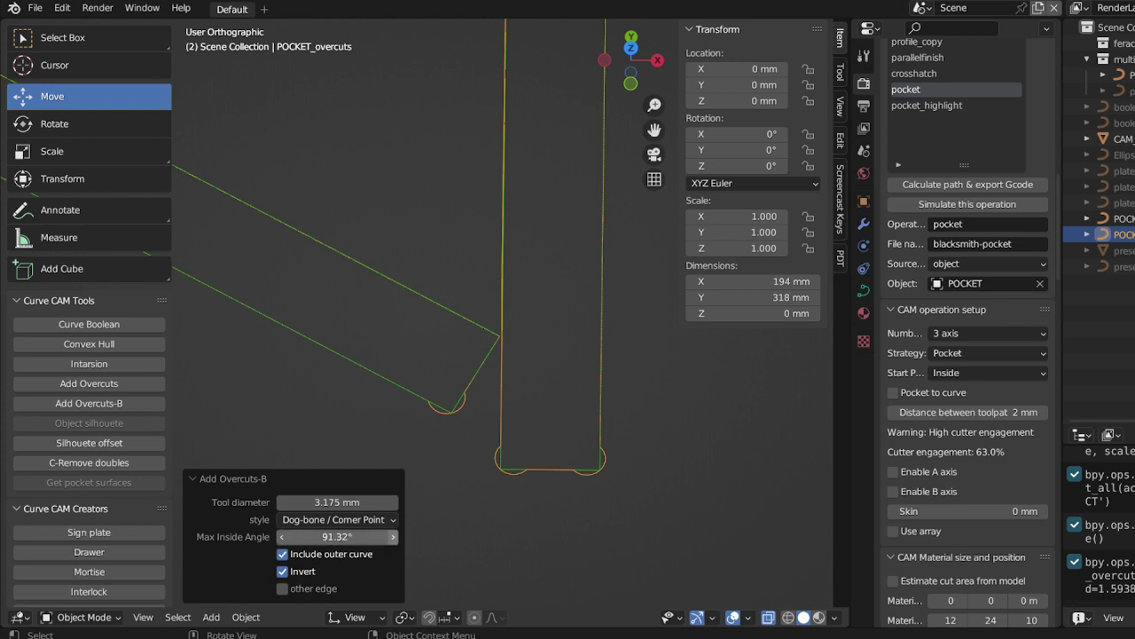
left_click(394, 537)
left_click(393, 537)
left_click(394, 538)
scroll(457, 504, "down", 12)
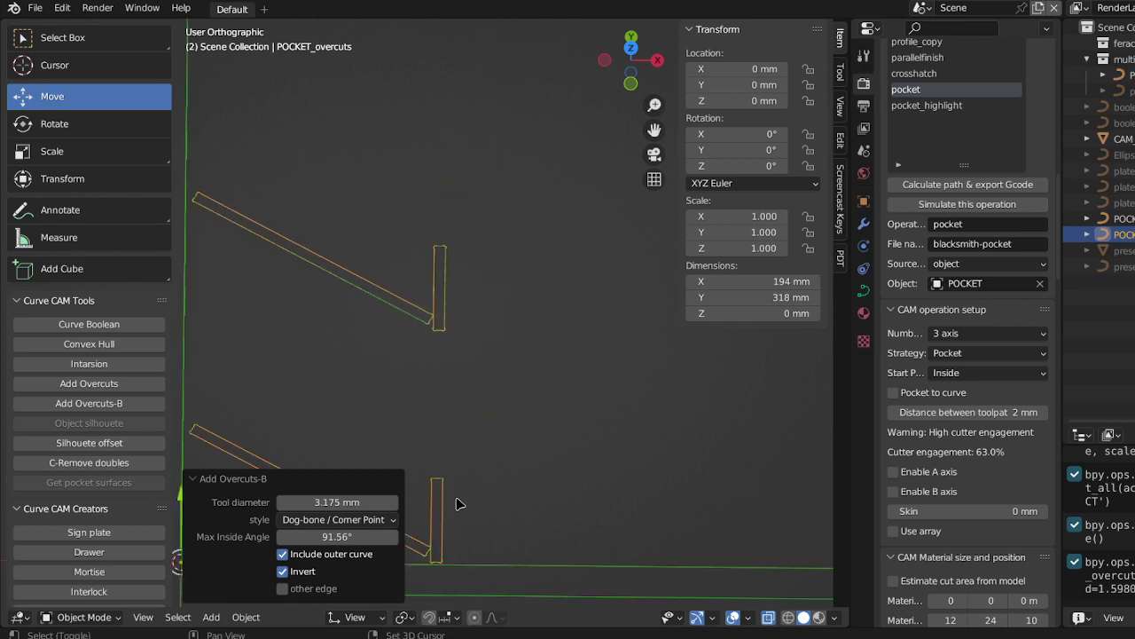
scroll(461, 497, "up", 4)
scroll(470, 447, "up", 6)
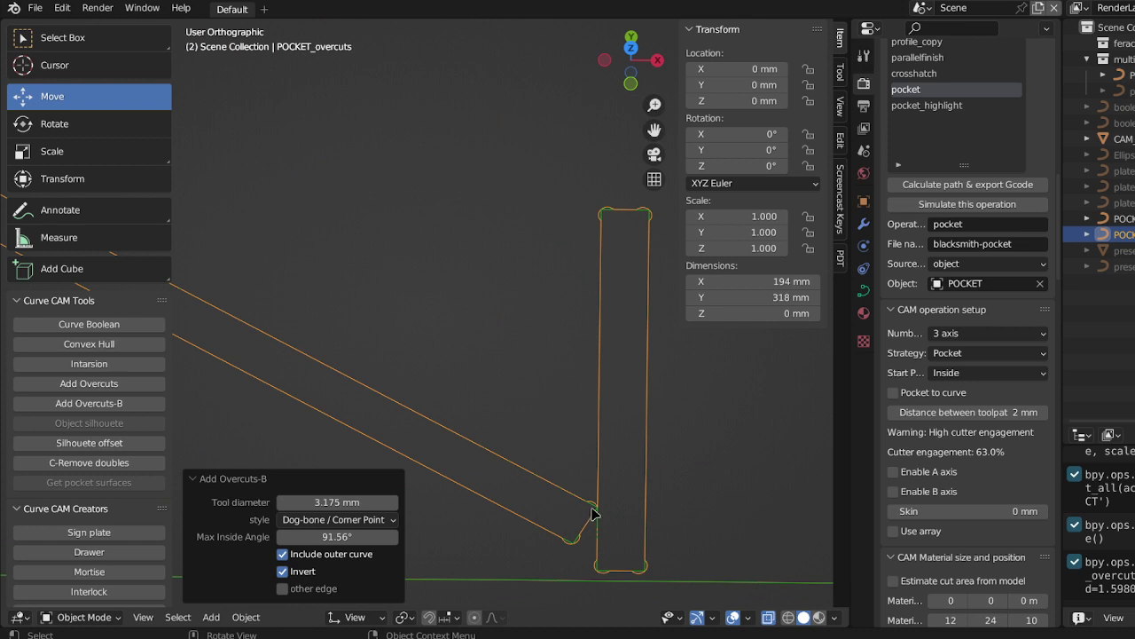
left_click(592, 513)
left_click(618, 528)
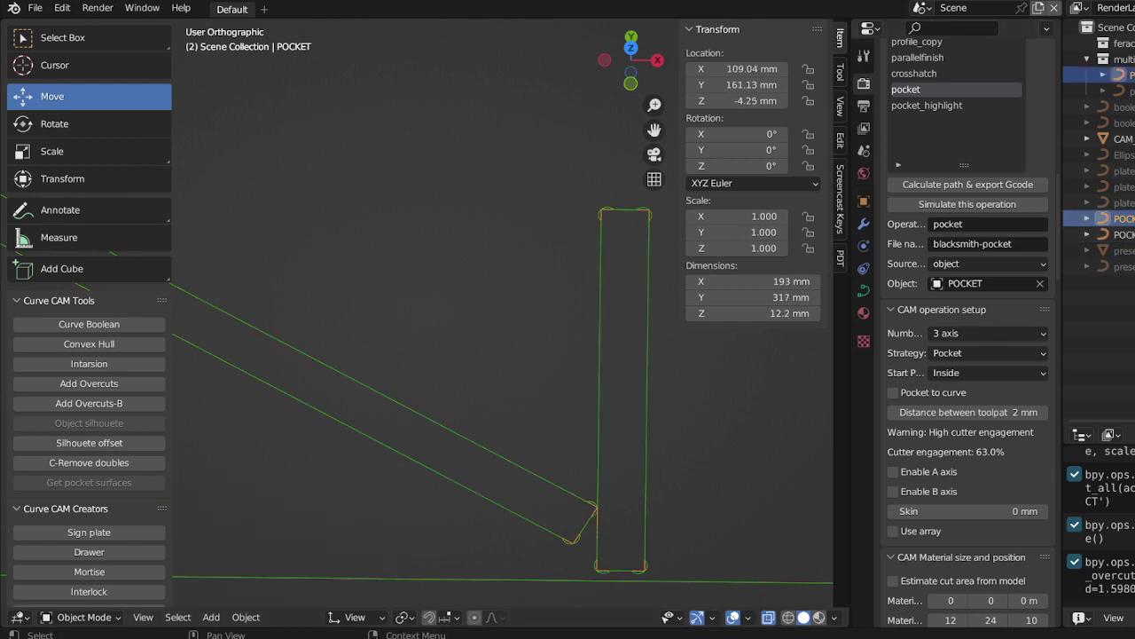
left_click(602, 498)
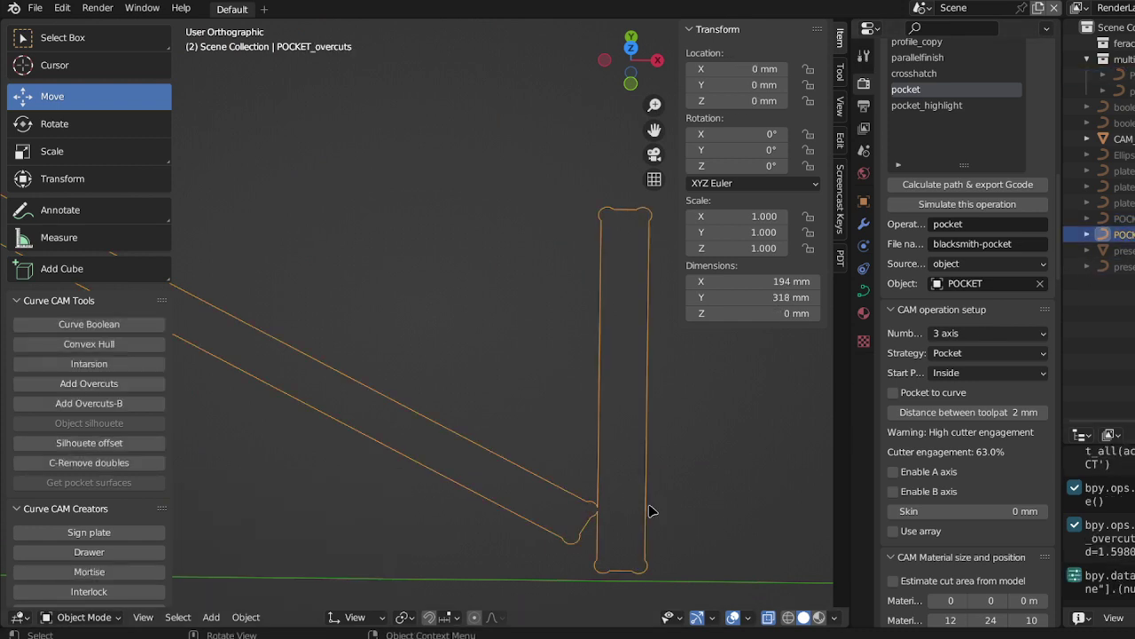
scroll(593, 525, "up", 2)
scroll(595, 527, "down", 3)
scroll(496, 598, "up", 4, "shift")
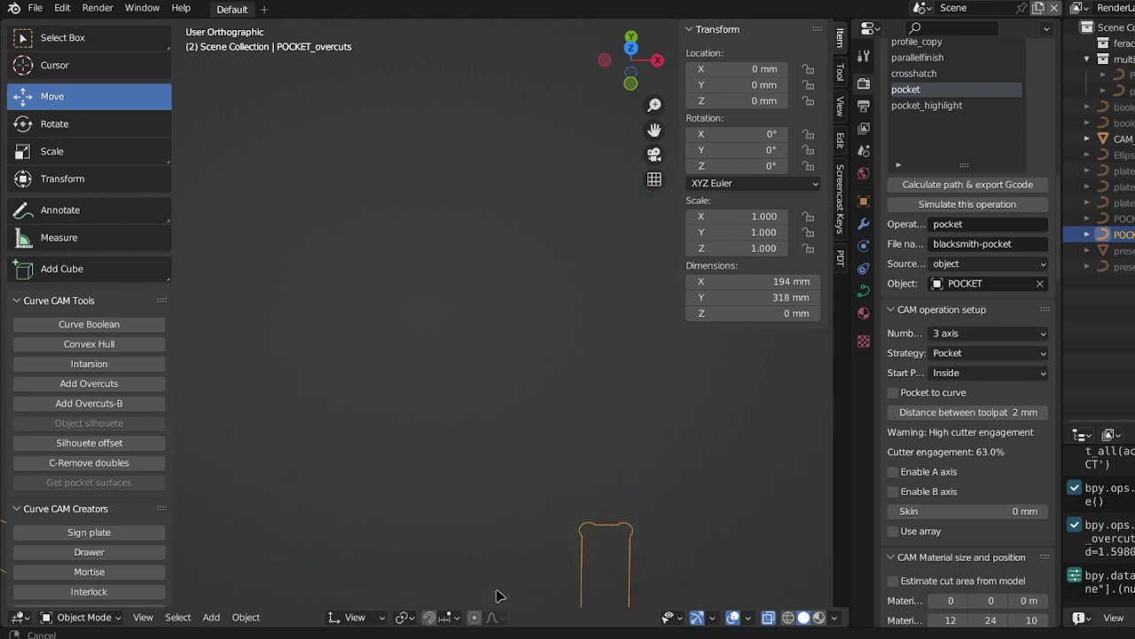
scroll(548, 206, "down", 1)
scroll(523, 191, "down", 2)
scroll(510, 249, "up", 2, "shift")
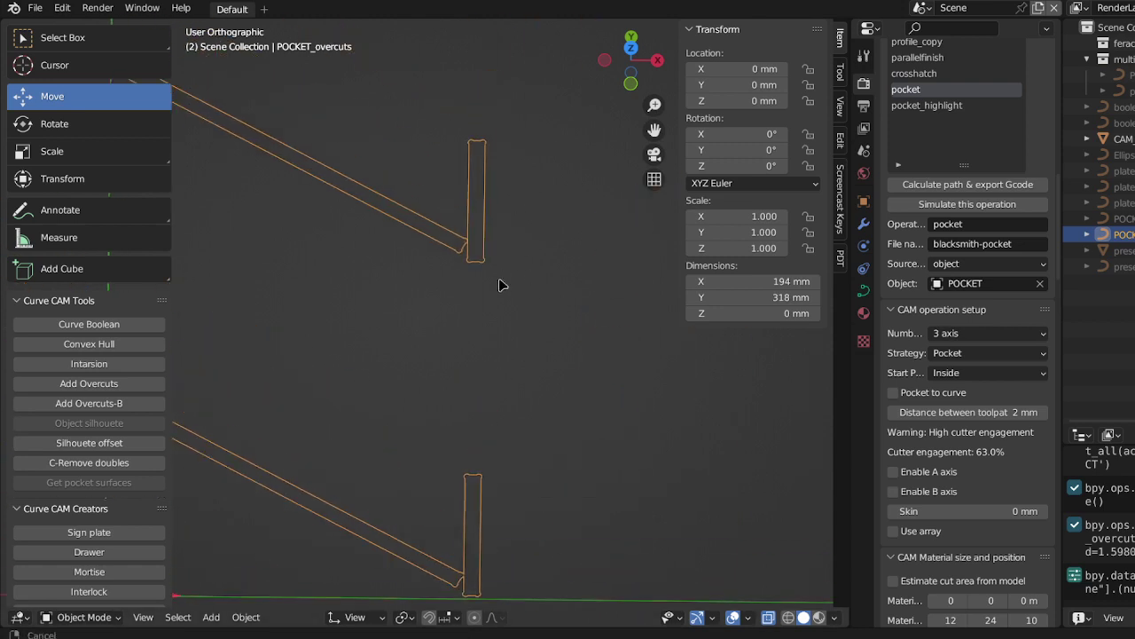
scroll(500, 317, "up", 5)
scroll(497, 314, "down", 7)
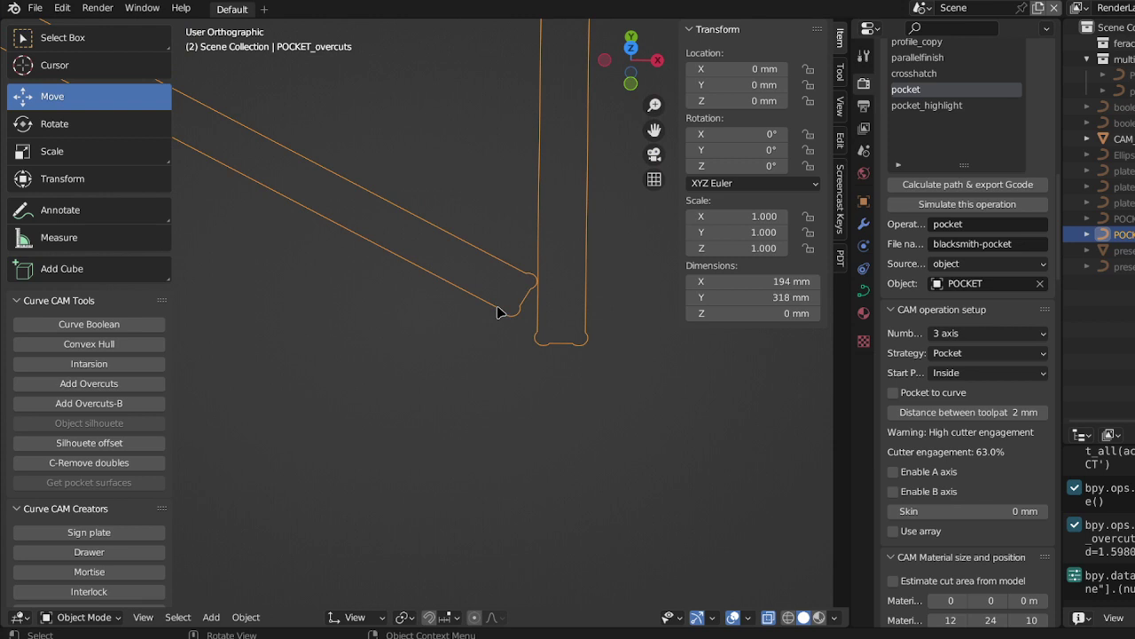
scroll(479, 293, "down", 1)
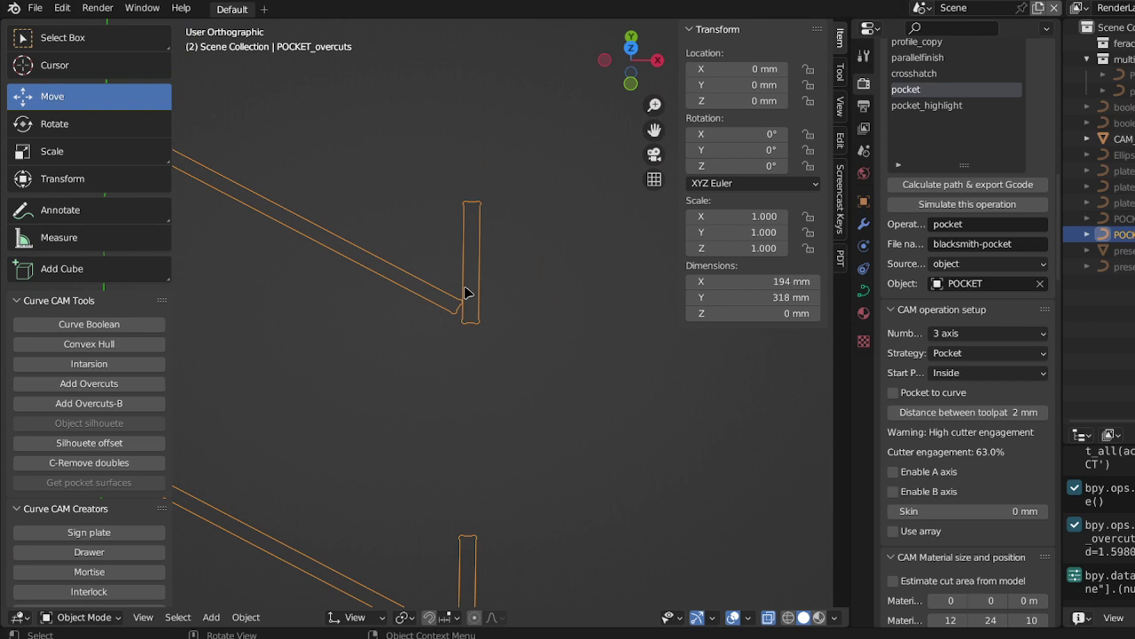
- Rename the overcut object to POCKET_o and choose it in the CAM operation's Object field
key("F2")
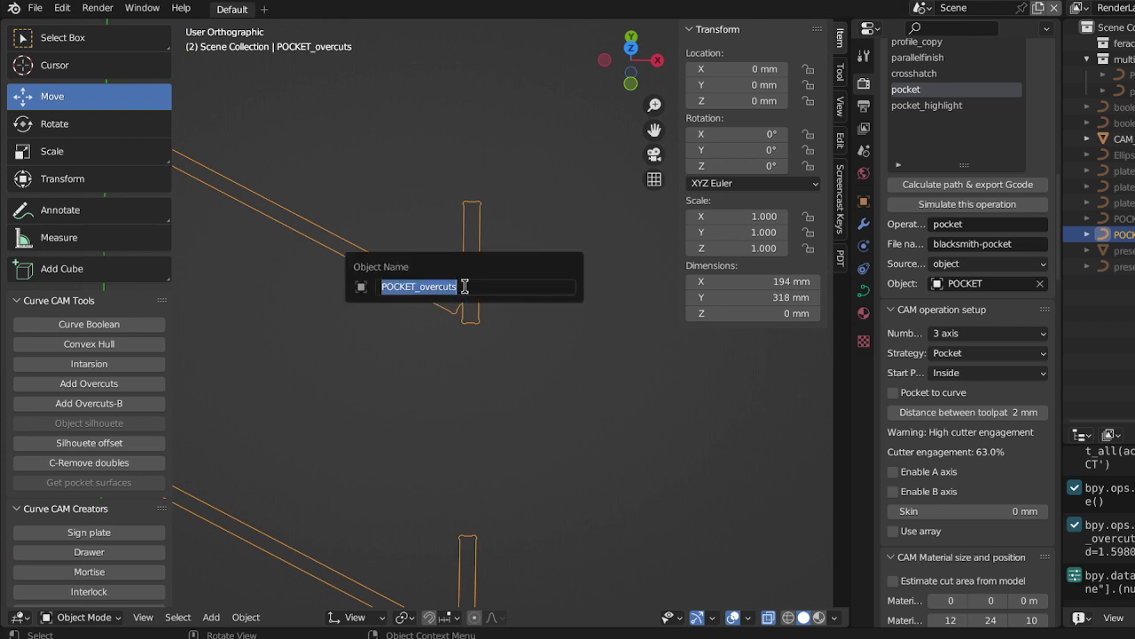
left_click(465, 286)
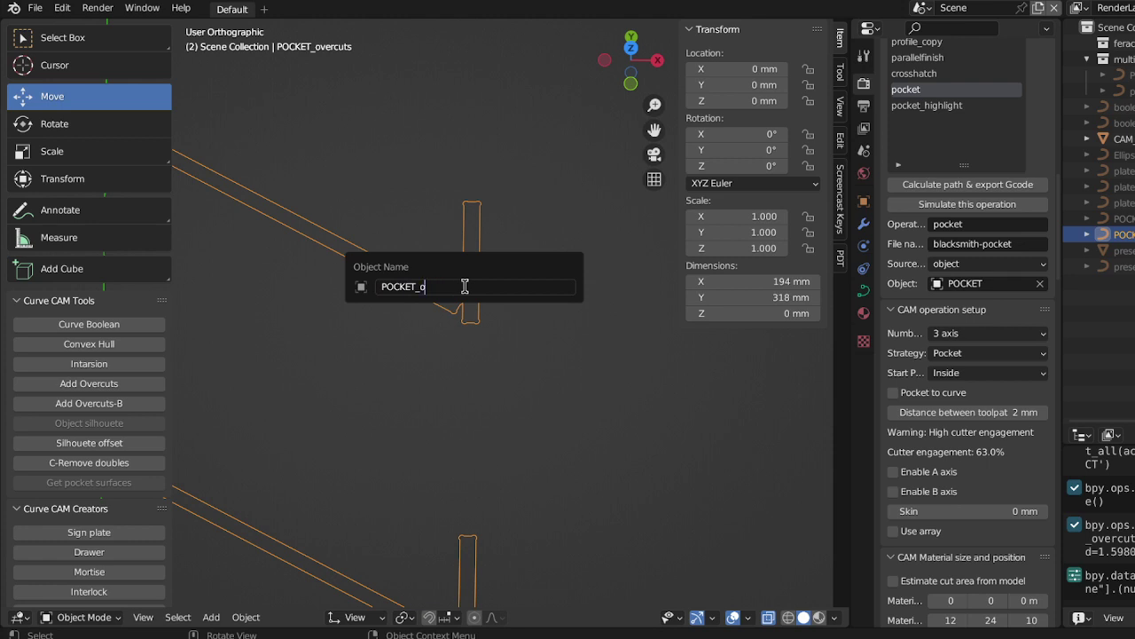
key("Return")
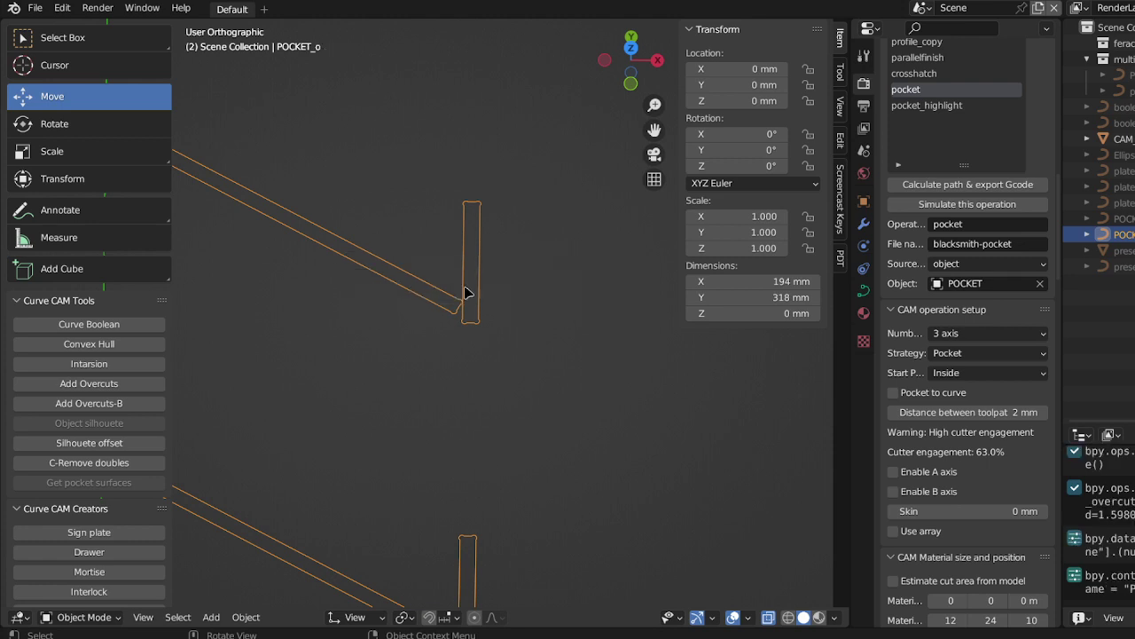
left_click(985, 284)
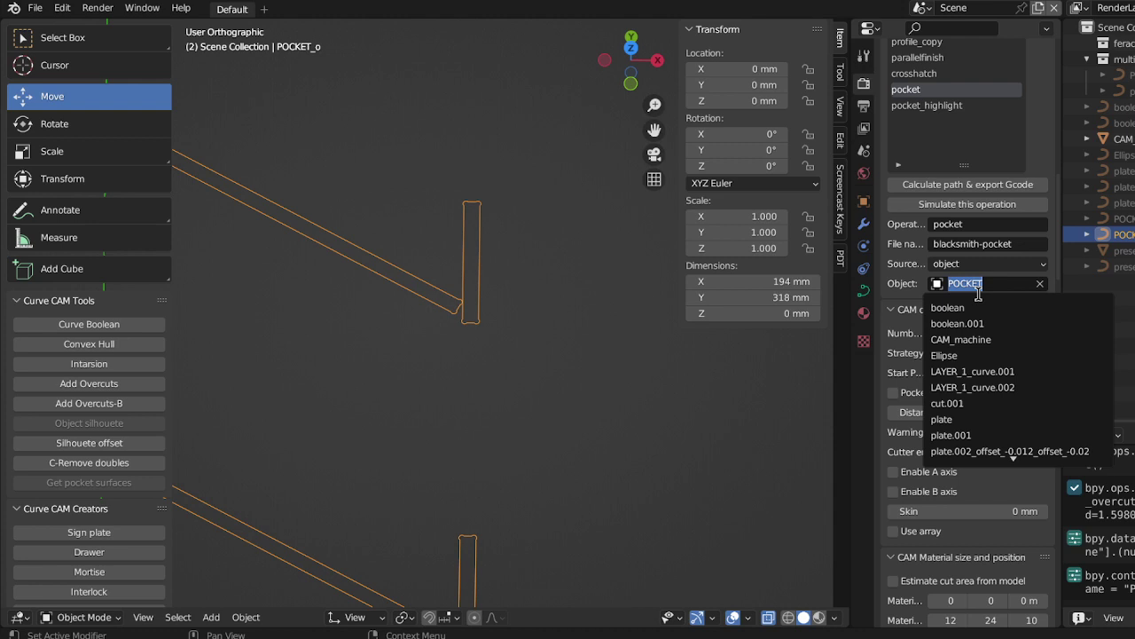
left_click(979, 294)
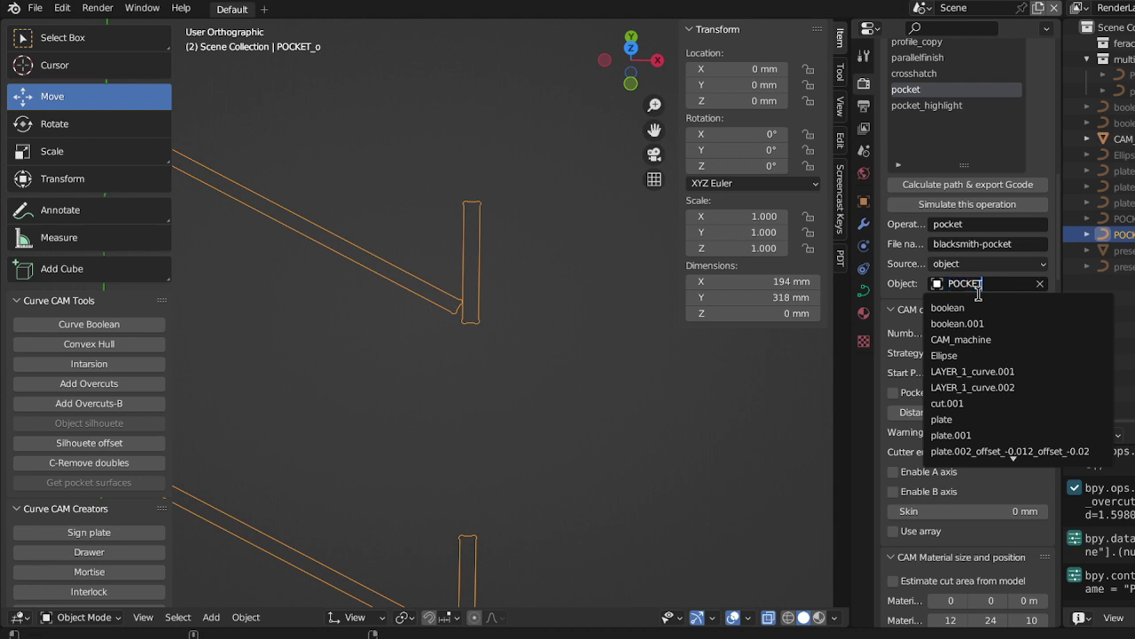
type("_O")
left_click(982, 305)
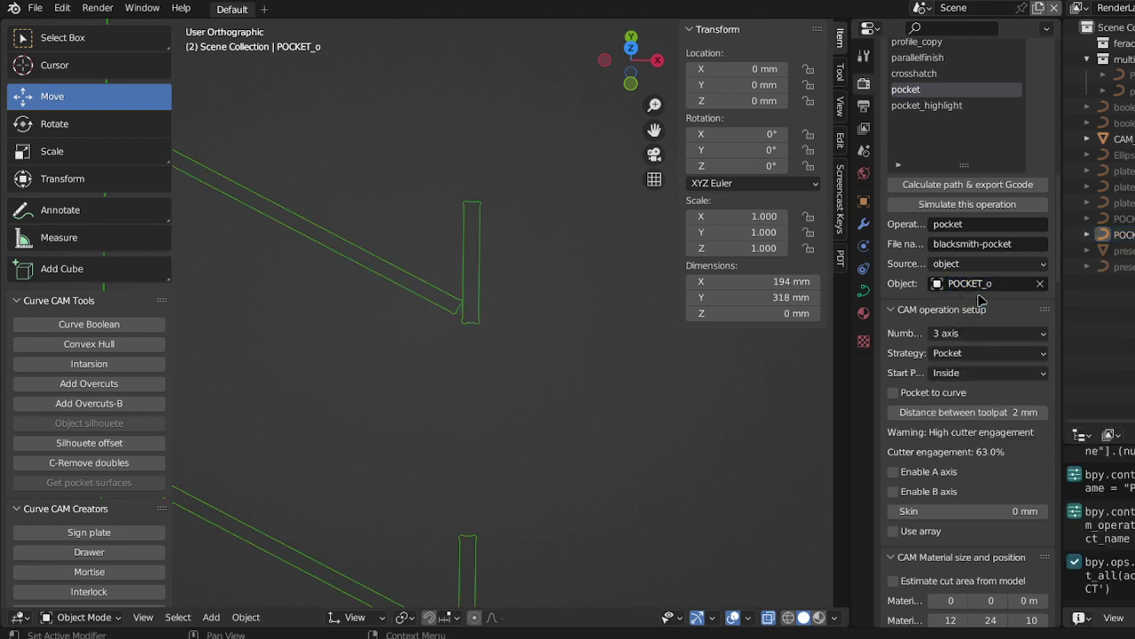
- Calculate the path, export the G-code, and inspect the 198 × 320 × 20 mm cam_path_pocket
left_click(986, 184)
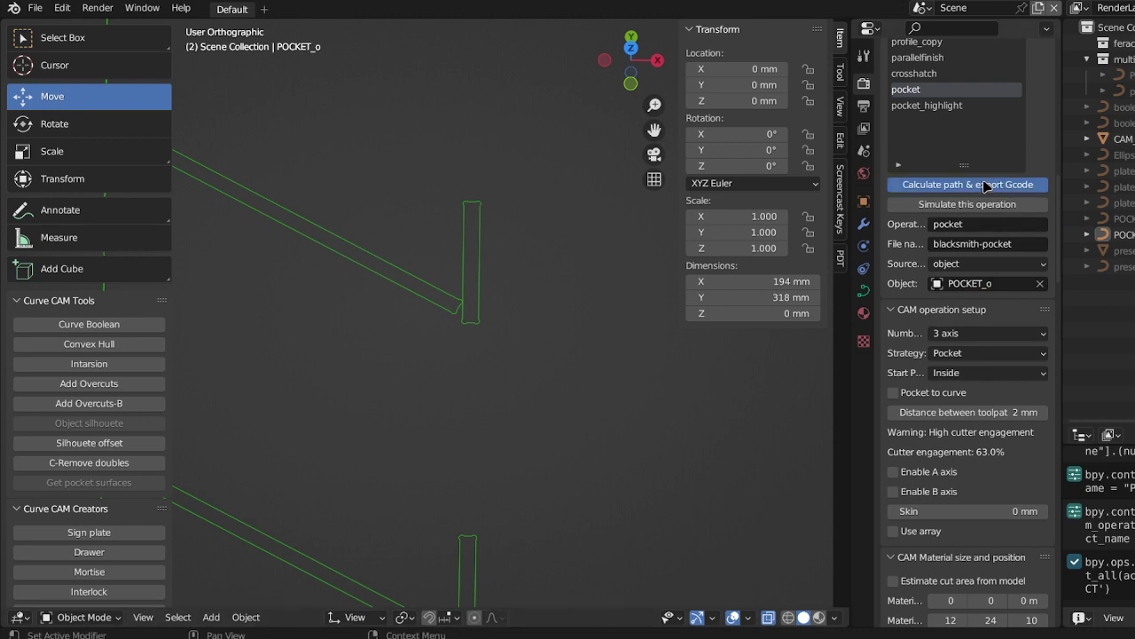
scroll(470, 340, "up", 6)
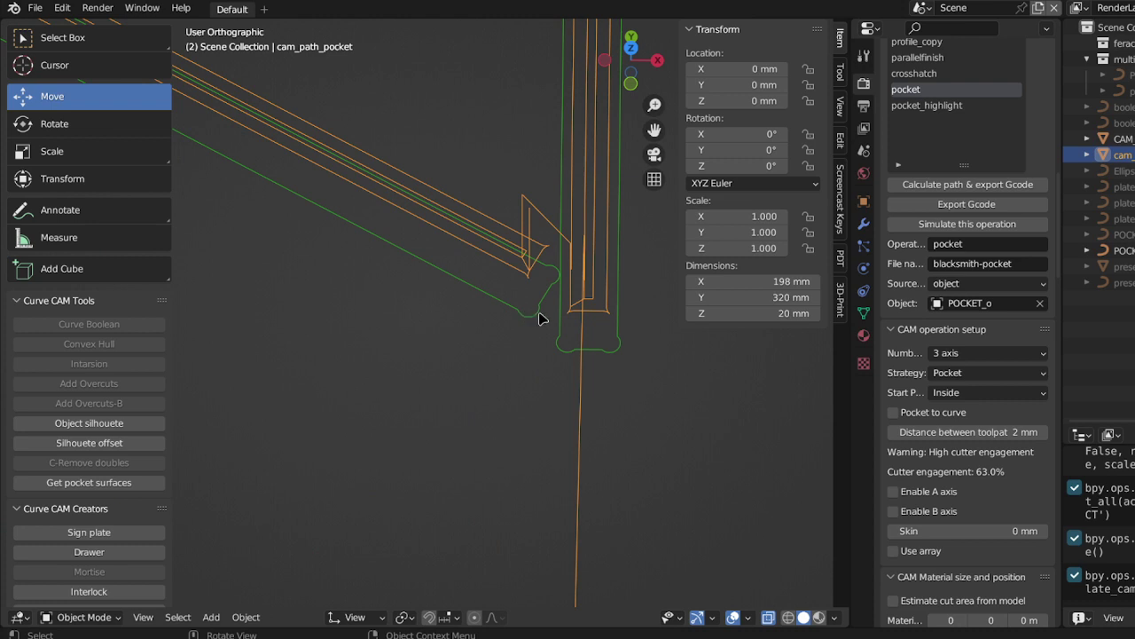
scroll(531, 317, "down", 4)
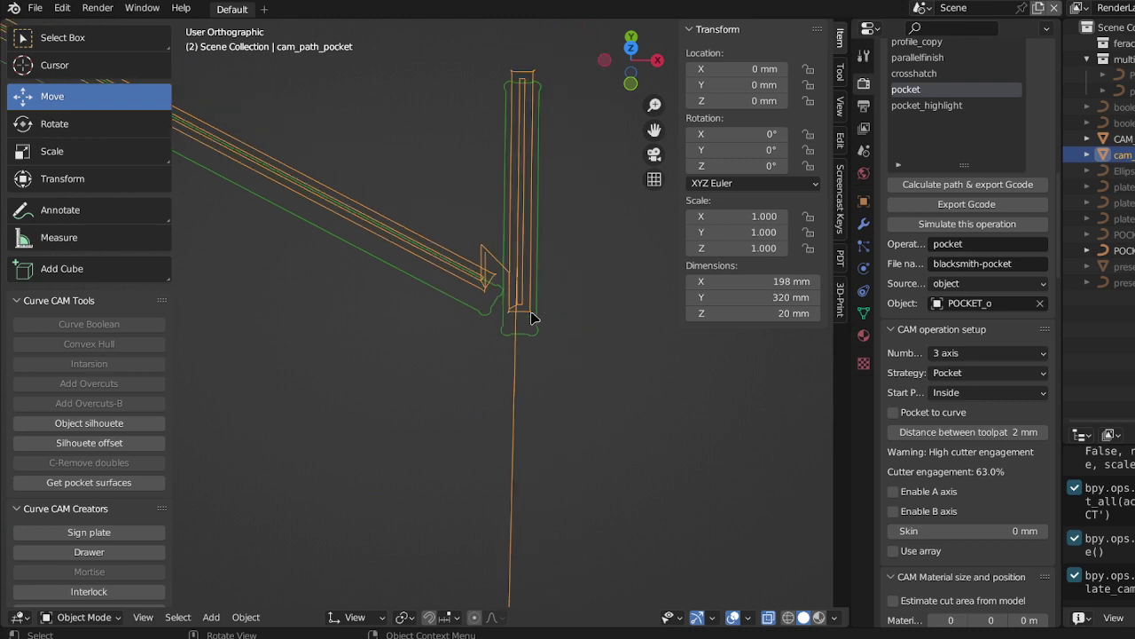
scroll(469, 309, "down", 4)
middle_click_drag(468, 309, 475, 367)
scroll(476, 367, "up", 1)
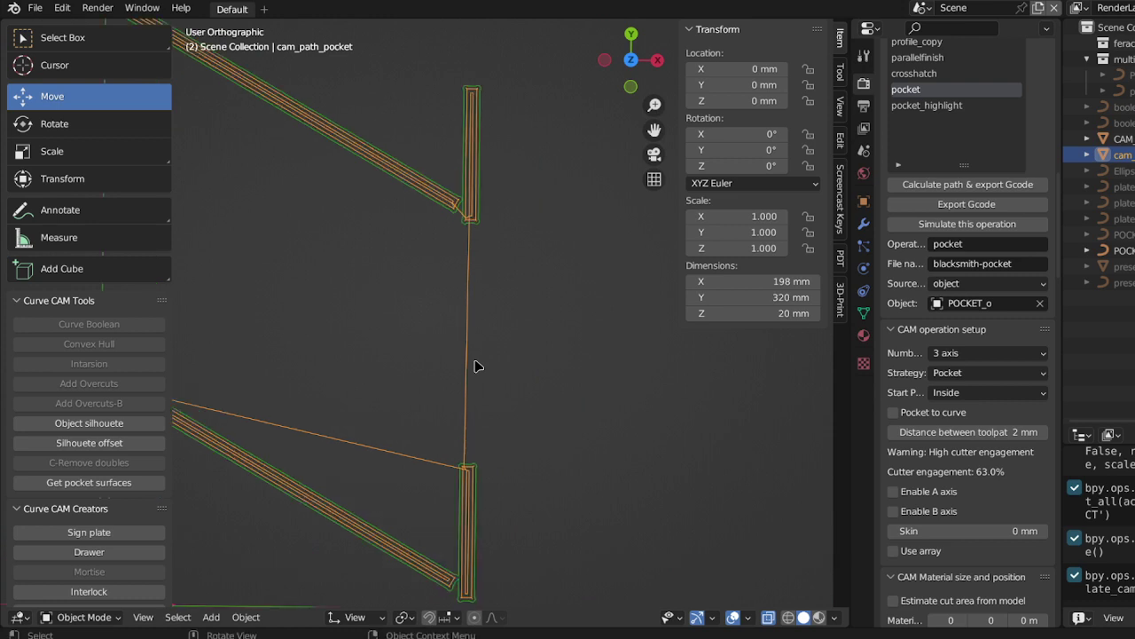
scroll(475, 366, "down", 1)
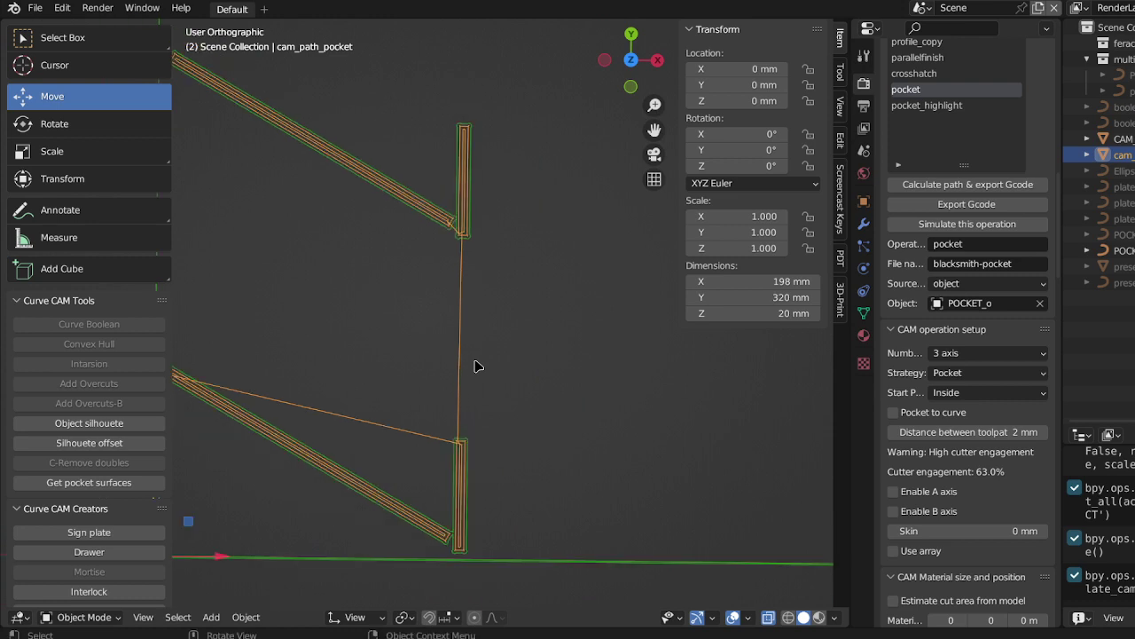
middle_click_drag(475, 367, 566, 385, "shift")
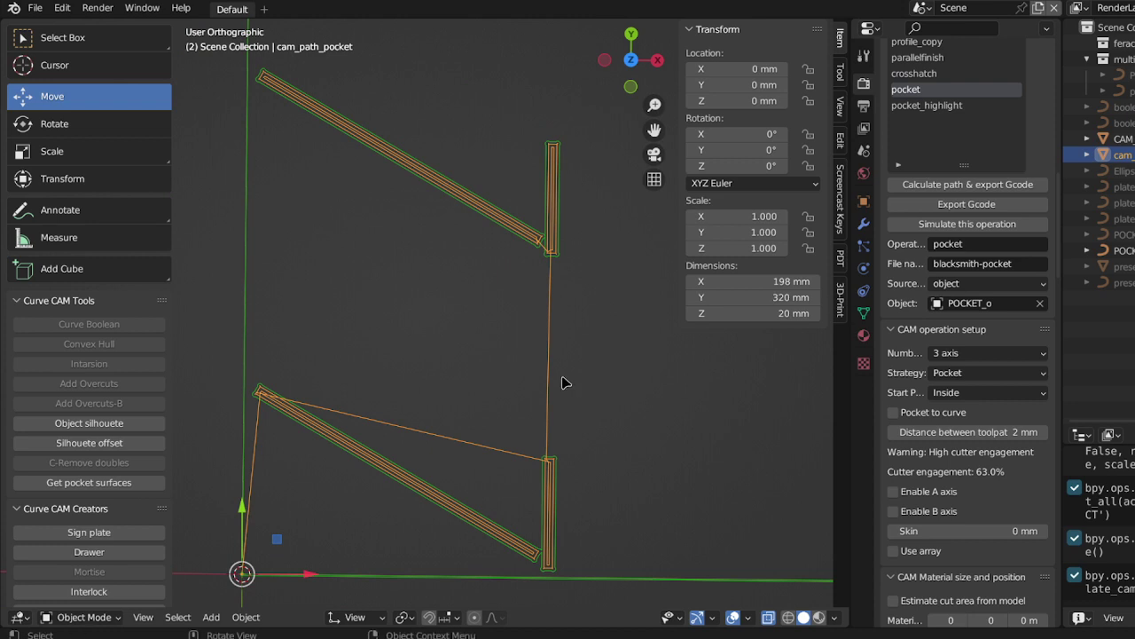